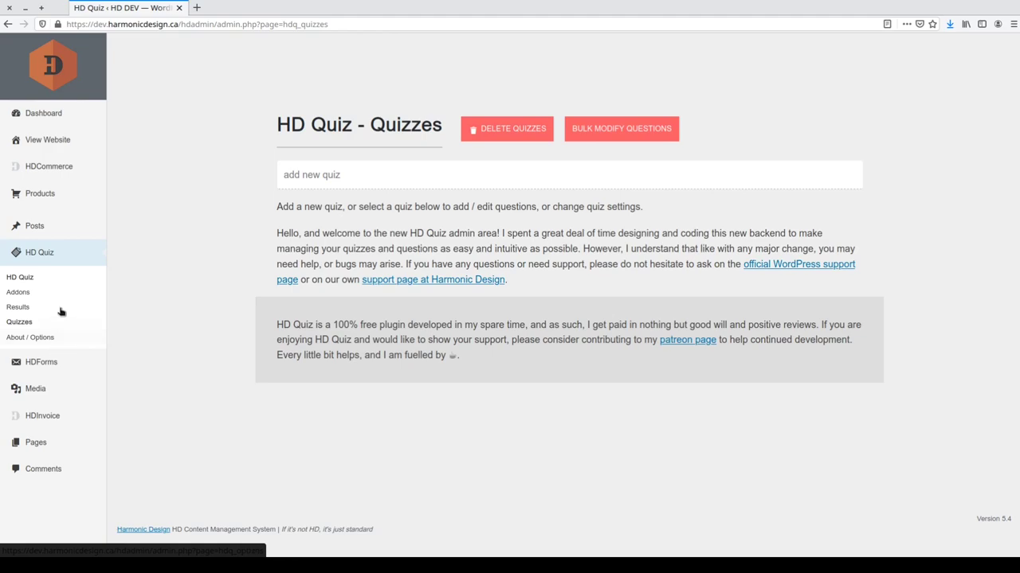
{"action": "left_click", "coordinate": [33, 339]}
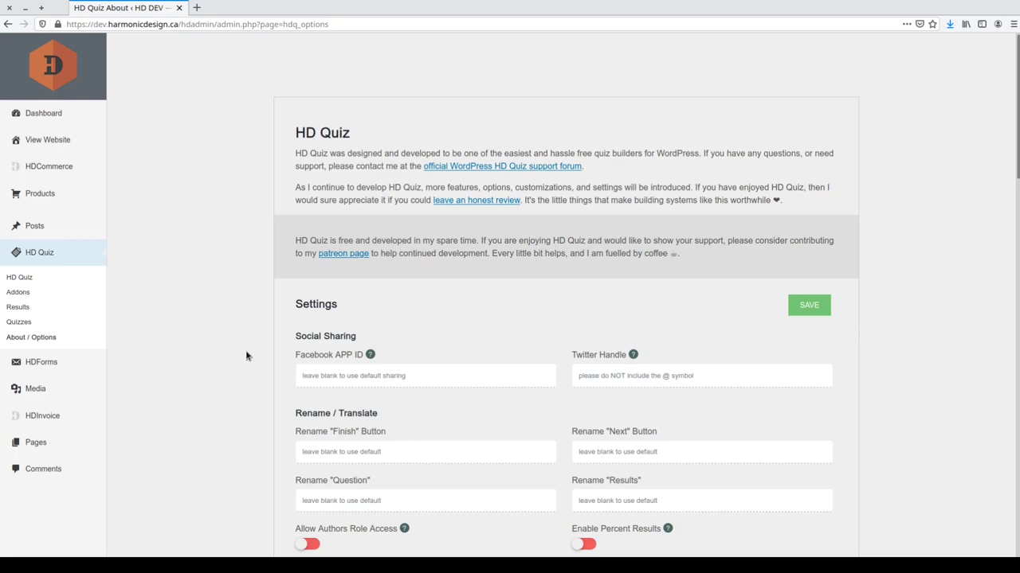
{"action": "scroll", "coordinate": [246, 354], "scroll_direction": "down", "scroll_amount": 2}
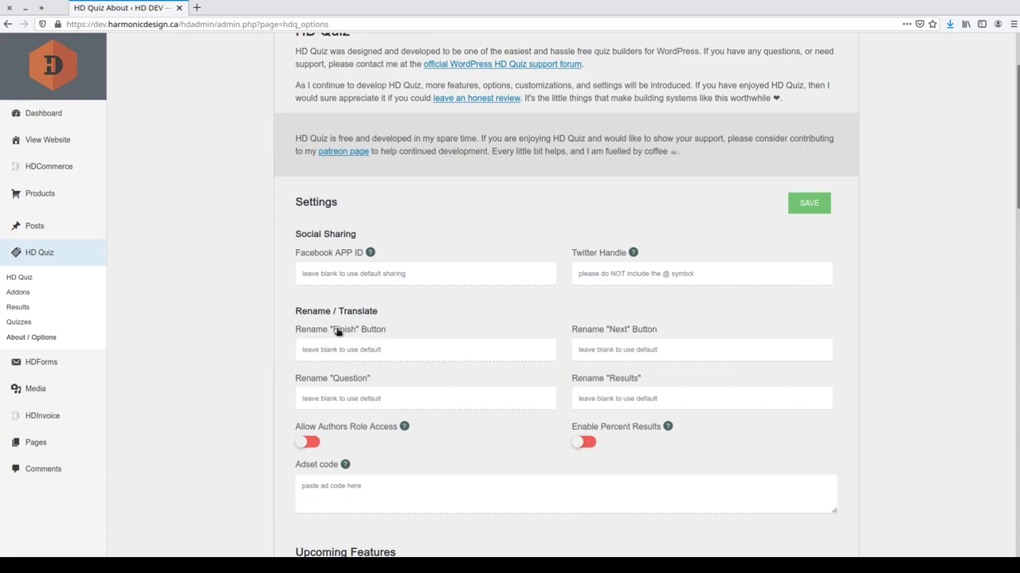
Switch on Allow Authors Role Access, leaving the Finish button rename field blank.
{"action": "left_click_drag", "start_coordinate": [330, 330], "coordinate": [356, 334]}
{"action": "scroll", "coordinate": [412, 372], "scroll_direction": "down", "scroll_amount": 1}
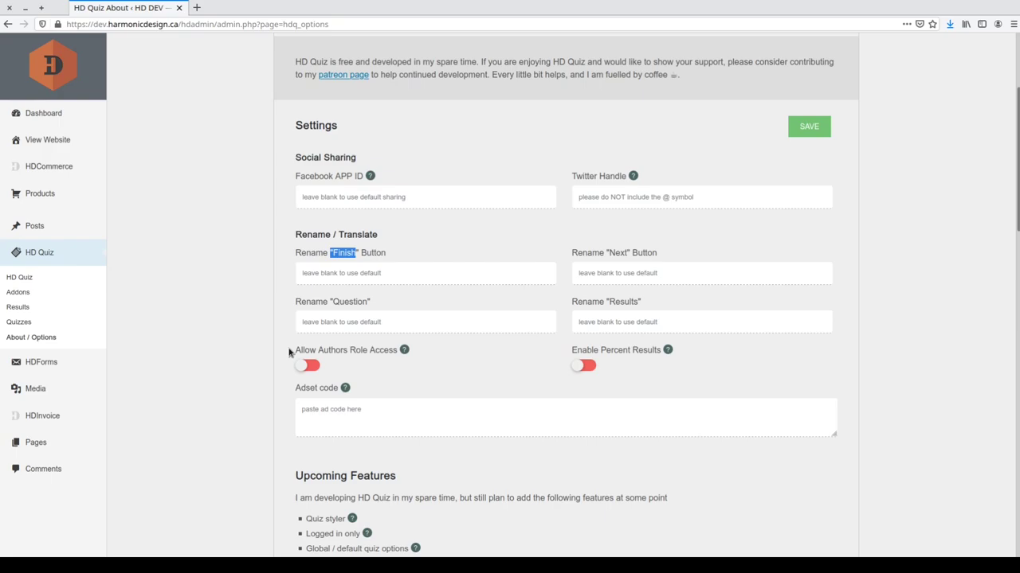
{"action": "left_click", "coordinate": [313, 371]}
{"action": "left_click", "coordinate": [308, 393]}
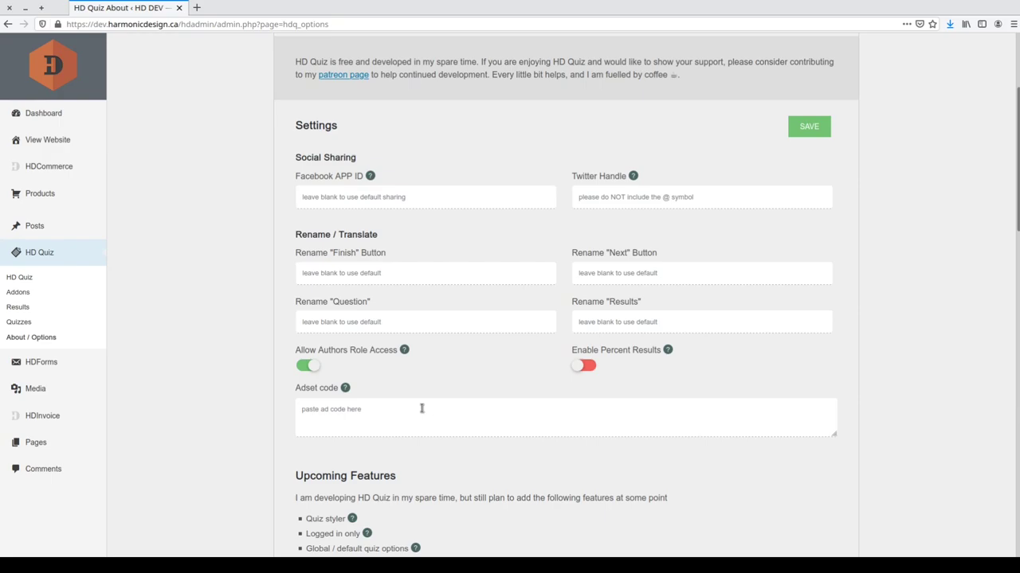
{"action": "scroll", "coordinate": [454, 346], "scroll_direction": "down", "scroll_amount": 5}
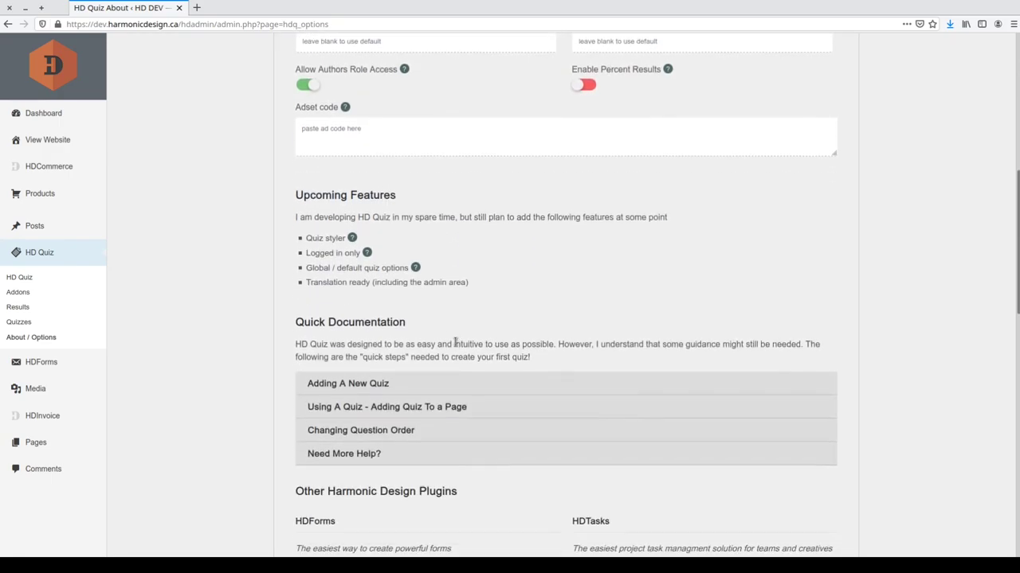
{"action": "mouse_move", "coordinate": [366, 251]}
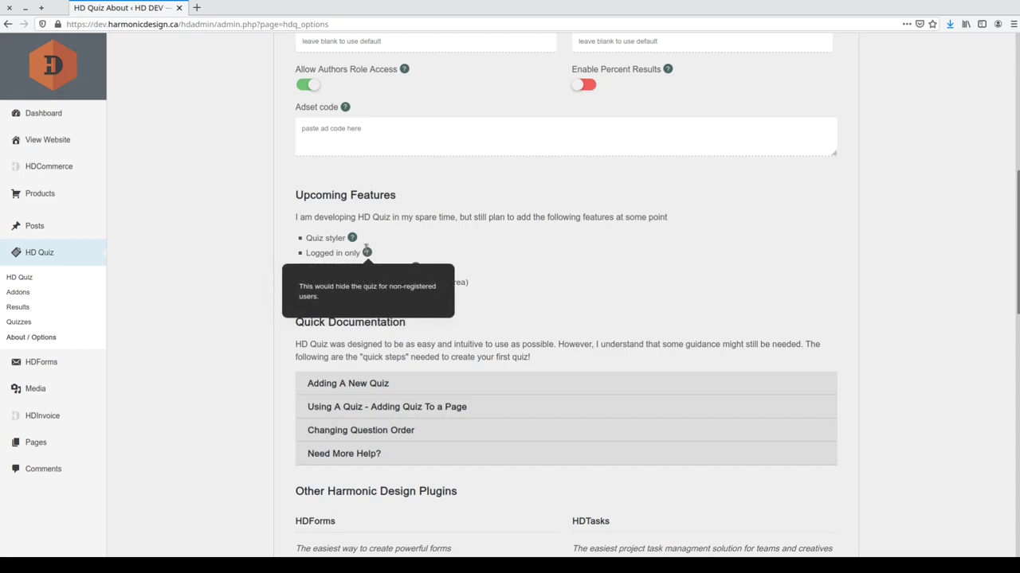
{"action": "scroll", "coordinate": [457, 325], "scroll_direction": "down", "scroll_amount": 3}
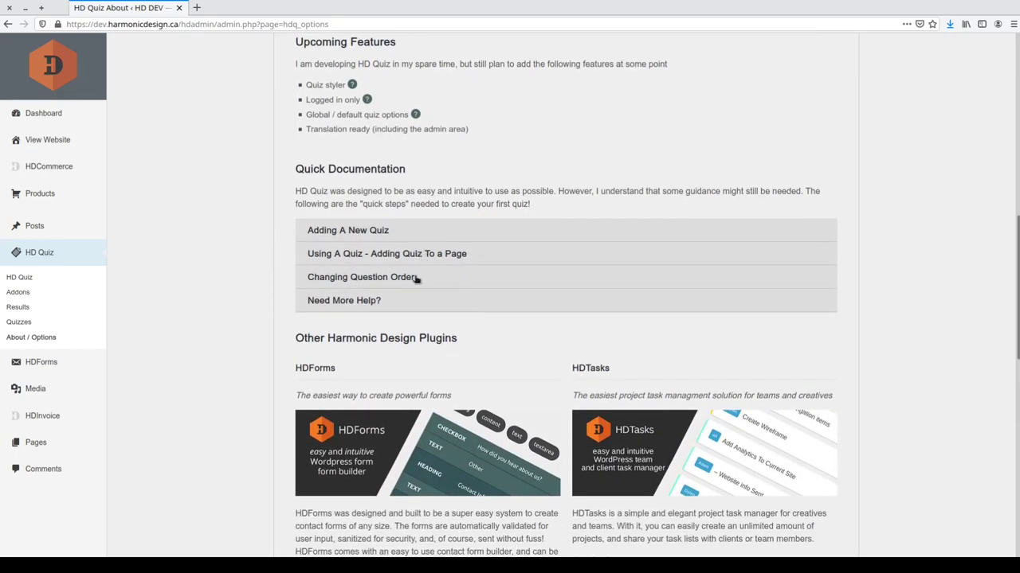
{"action": "scroll", "coordinate": [417, 271], "scroll_direction": "down", "scroll_amount": 4}
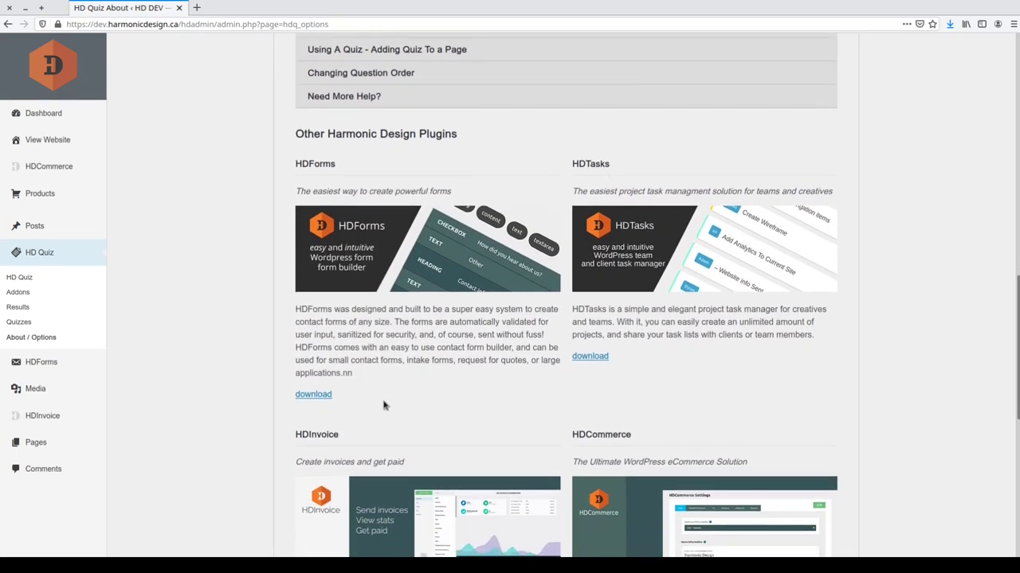
{"action": "scroll", "coordinate": [692, 388], "scroll_direction": "down", "scroll_amount": 1}
{"action": "scroll", "coordinate": [693, 388], "scroll_direction": "down", "scroll_amount": 1}
{"action": "scroll", "coordinate": [693, 382], "scroll_direction": "up", "scroll_amount": 1}
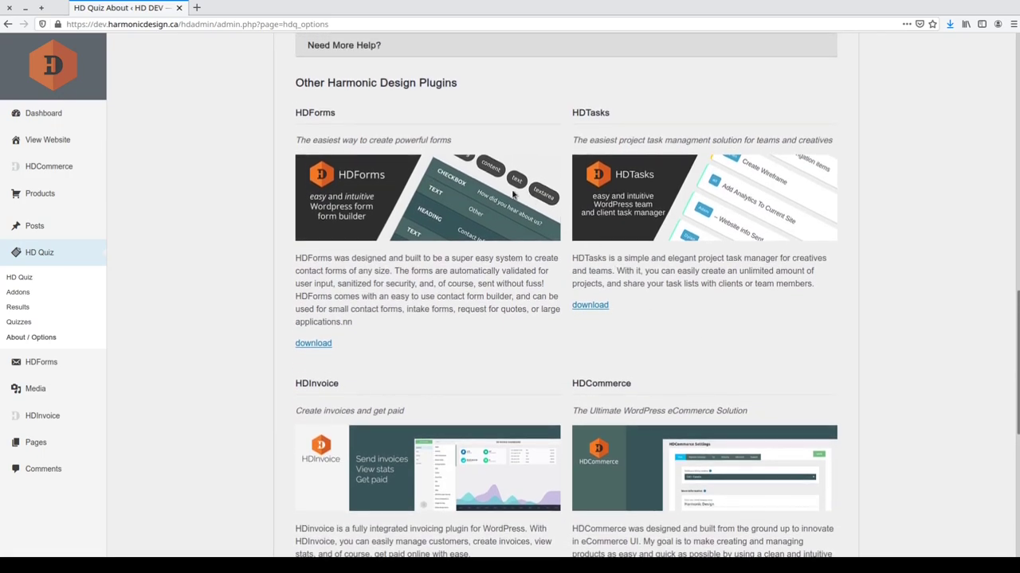
{"action": "double_click", "coordinate": [317, 113]}
{"action": "double_click", "coordinate": [618, 383]}
Save the HD Quiz settings with Allow Authors Role Access as the only enabled option.
{"action": "scroll", "coordinate": [462, 295], "scroll_direction": "up", "scroll_amount": 10}
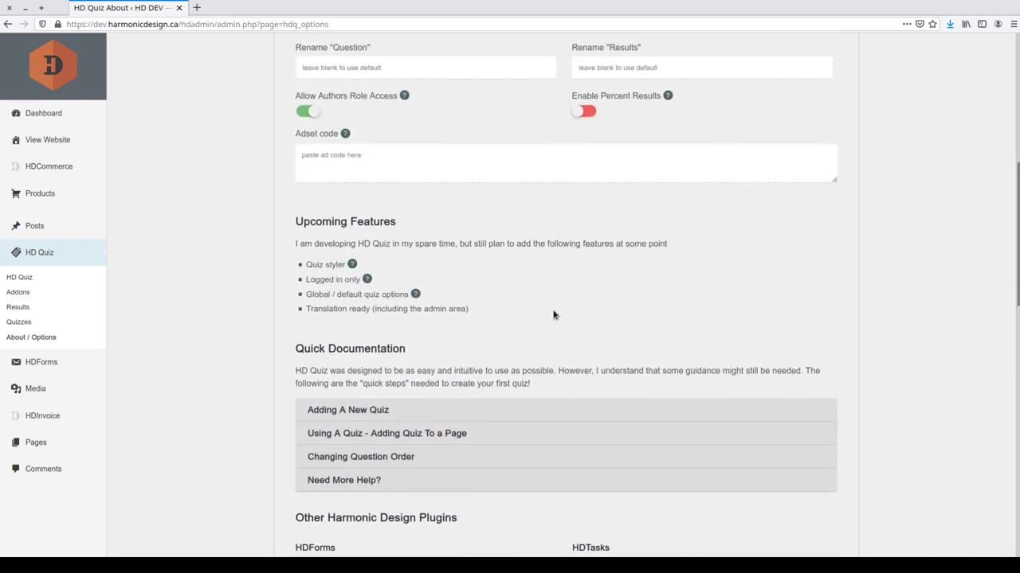
{"action": "scroll", "coordinate": [553, 315], "scroll_direction": "up", "scroll_amount": 5}
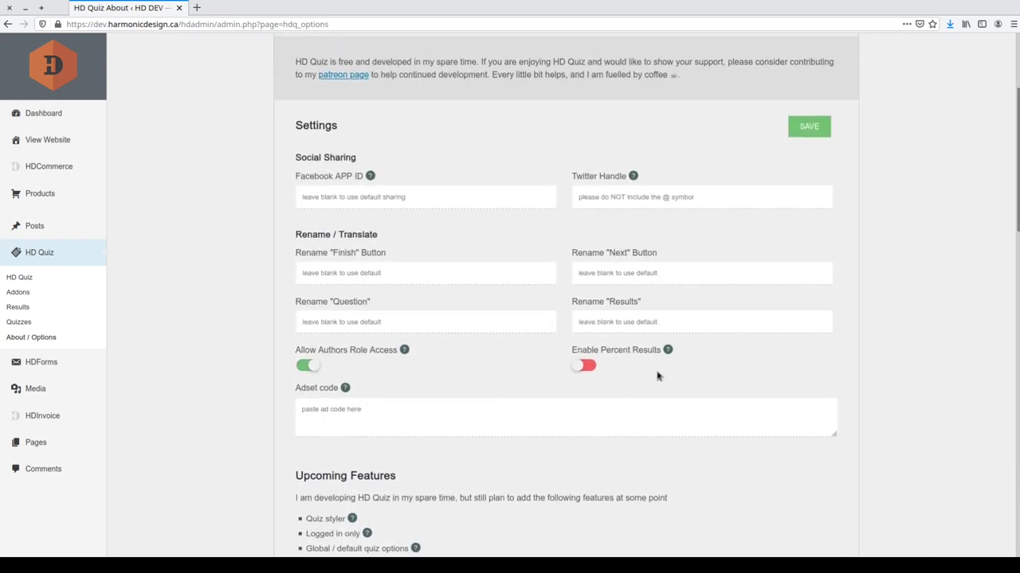
{"action": "left_click", "coordinate": [820, 136]}
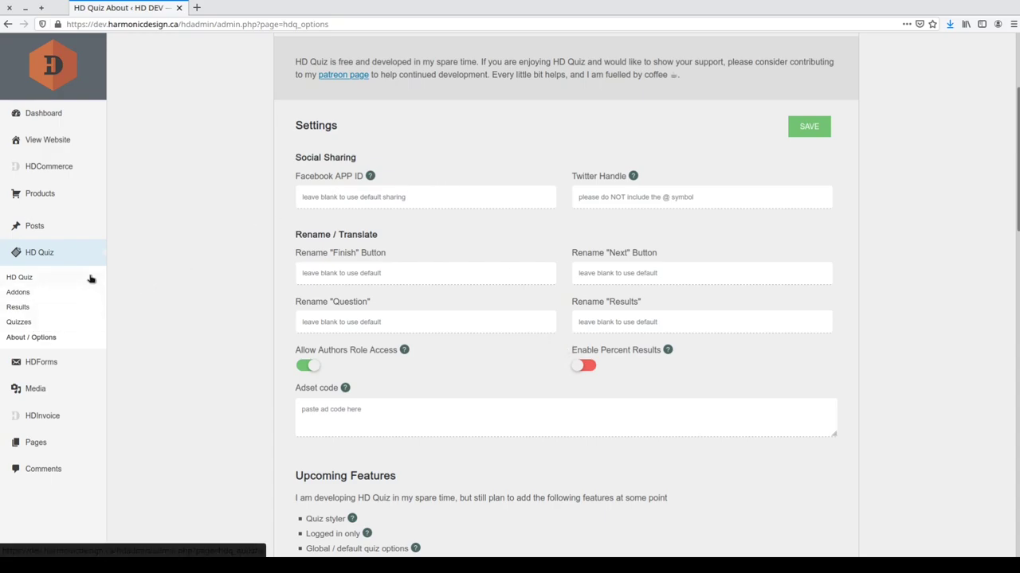
Add a new quiz named 'Animals' from the HD Quiz quizzes list.
{"action": "left_click", "coordinate": [32, 277]}
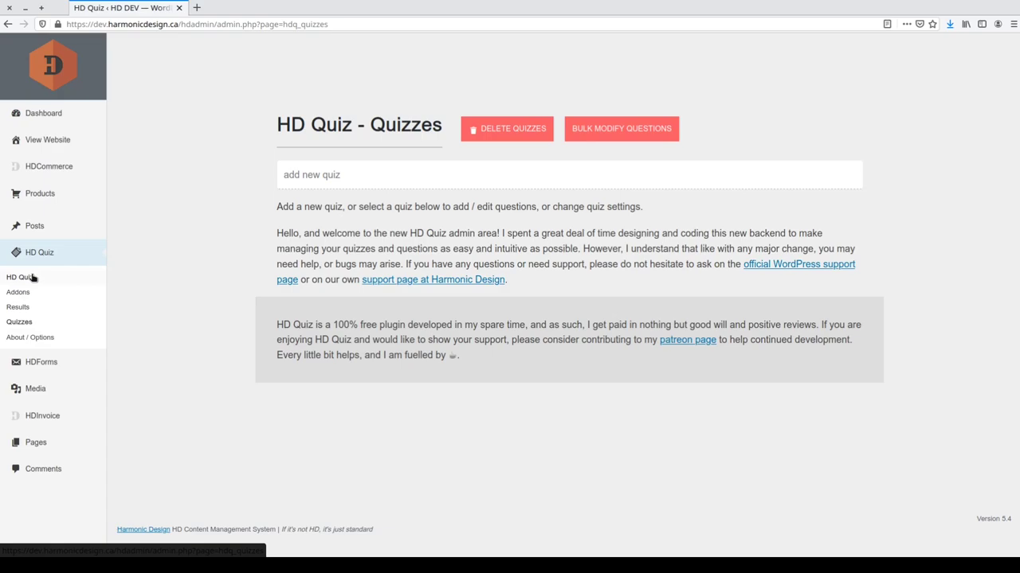
{"action": "left_click", "coordinate": [311, 181]}
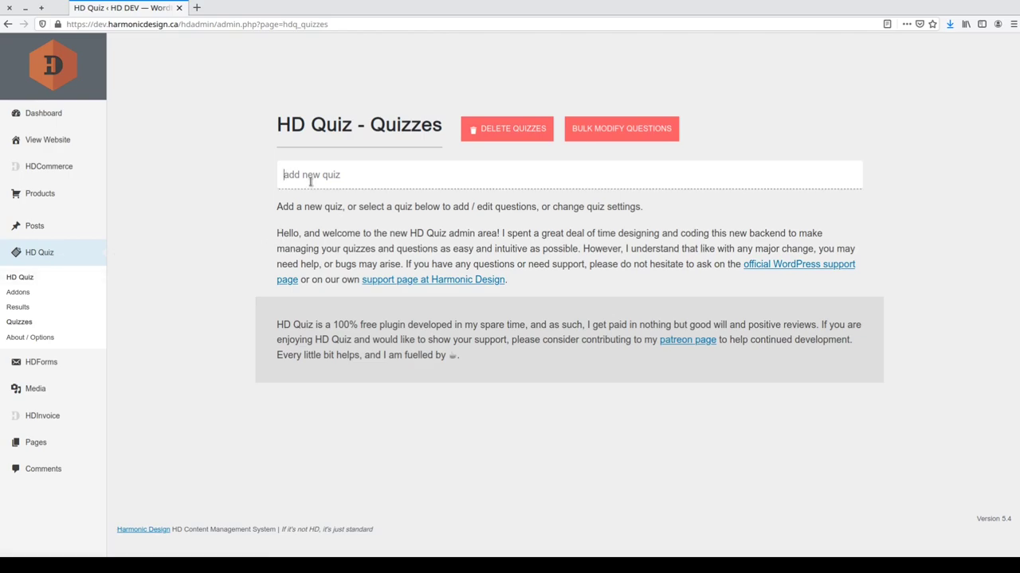
{"action": "type", "text": "Animals"}
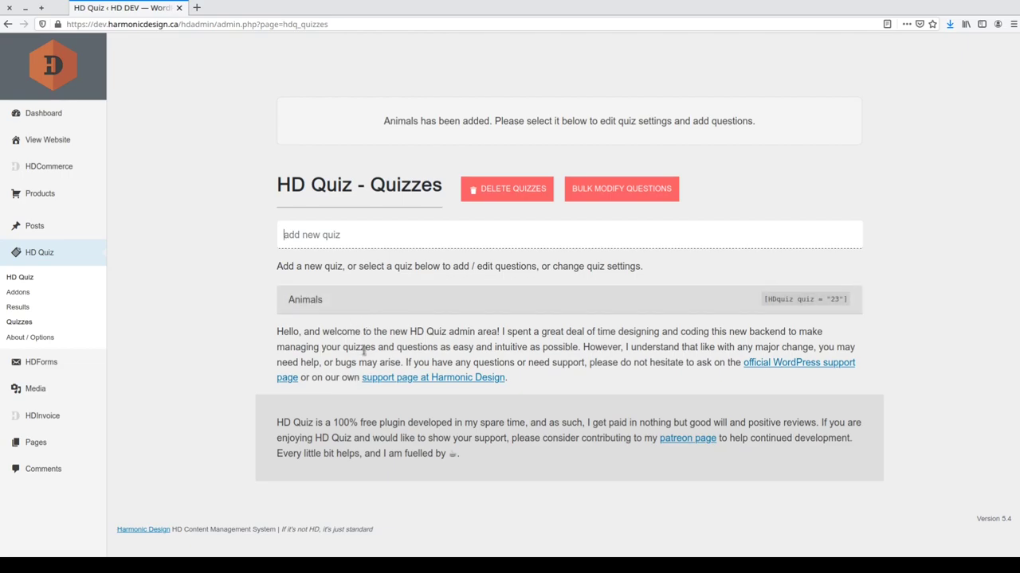
Select the Animals quiz shortcode, then open the Animals quiz for editing.
{"action": "left_click", "coordinate": [803, 303]}
{"action": "left_click", "coordinate": [804, 302]}
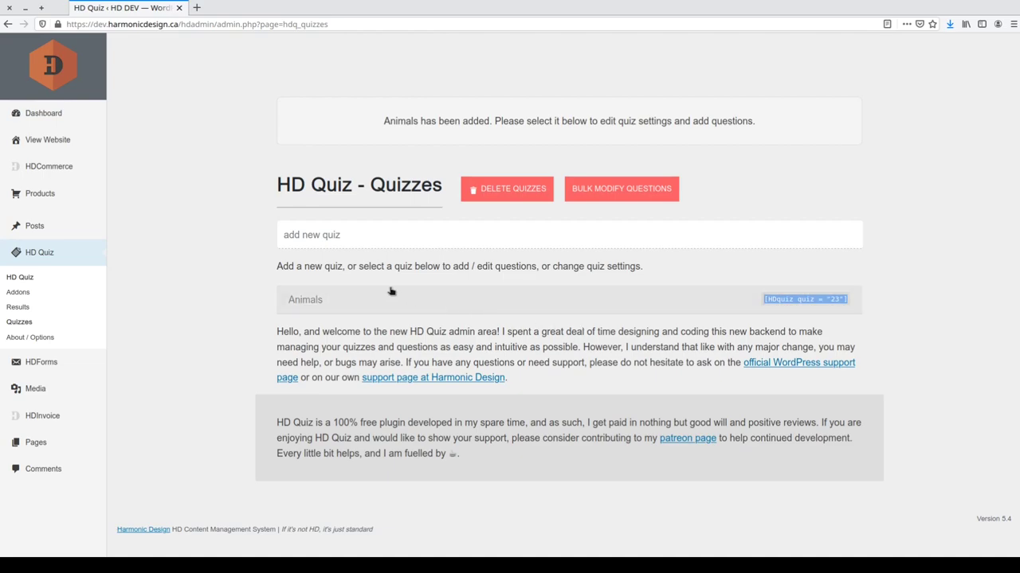
{"action": "left_click", "coordinate": [349, 297]}
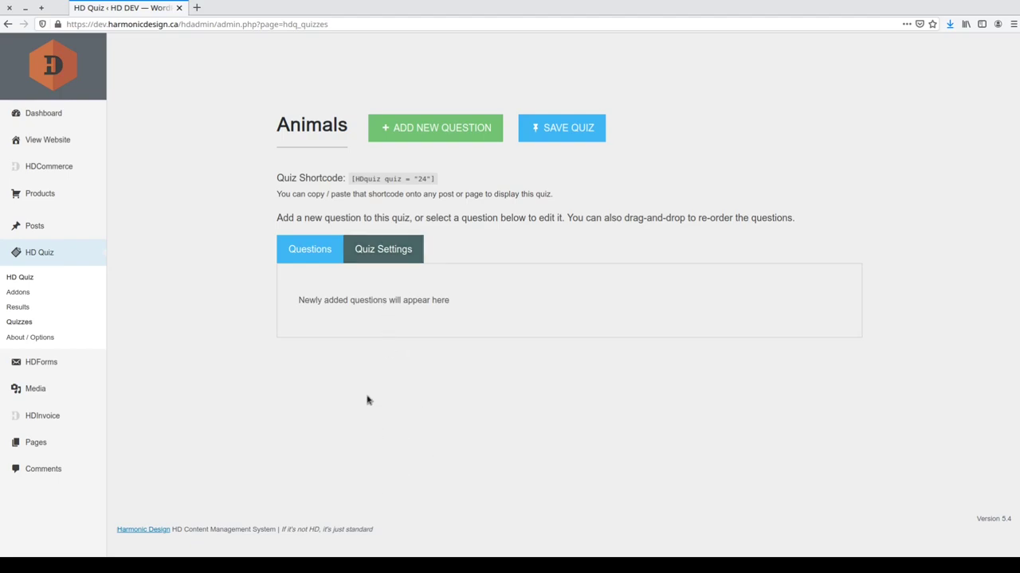
{"action": "triple_click", "coordinate": [403, 178]}
{"action": "left_click", "coordinate": [403, 179]}
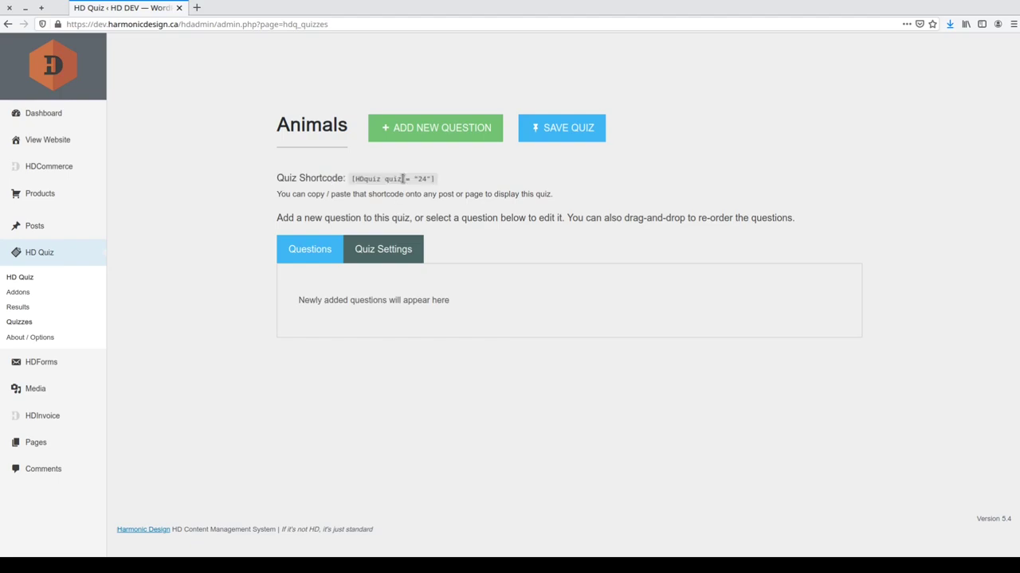
Show the Animals quiz's Quiz Settings and leave the Quiz Pass Percentage at 70.
{"action": "left_click", "coordinate": [385, 249]}
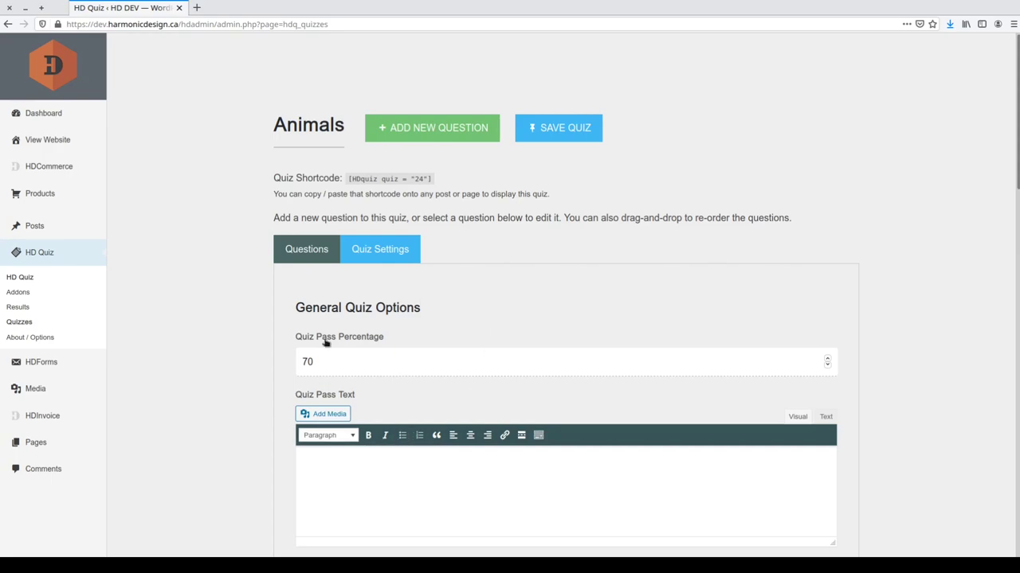
{"action": "scroll", "coordinate": [327, 349], "scroll_direction": "down", "scroll_amount": 1}
{"action": "scroll", "coordinate": [328, 350], "scroll_direction": "down", "scroll_amount": 2}
{"action": "left_click", "coordinate": [340, 289]}
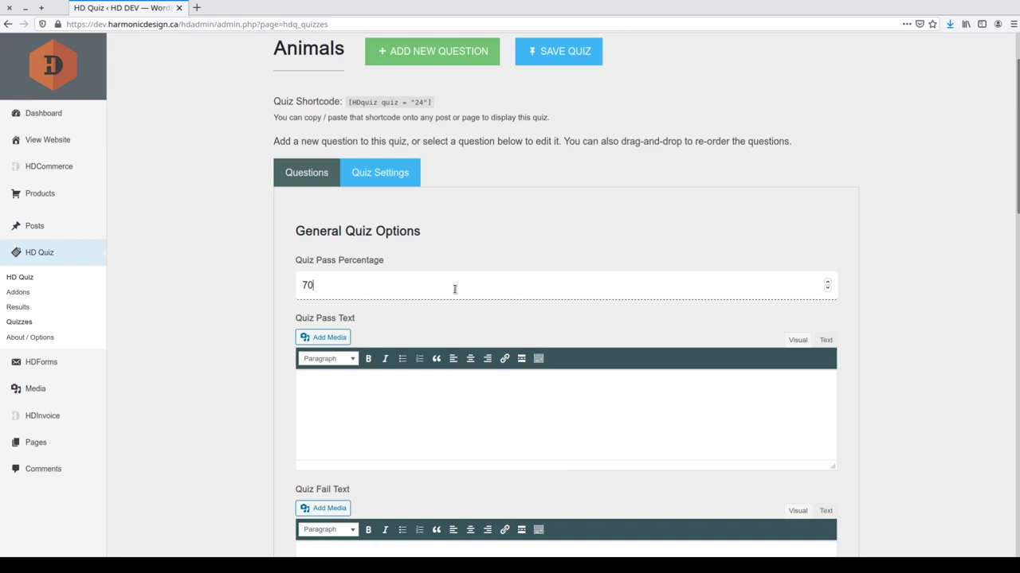
{"action": "key", "text": "BackSpace"}
{"action": "type", "text": "5"}
{"action": "key", "text": "BackSpace"}
{"action": "type", "text": "7"}
{"action": "key", "text": "Down"}
{"action": "key", "text": "Down"}
{"action": "scroll", "coordinate": [330, 326], "scroll_direction": "up", "scroll_amount": 1}
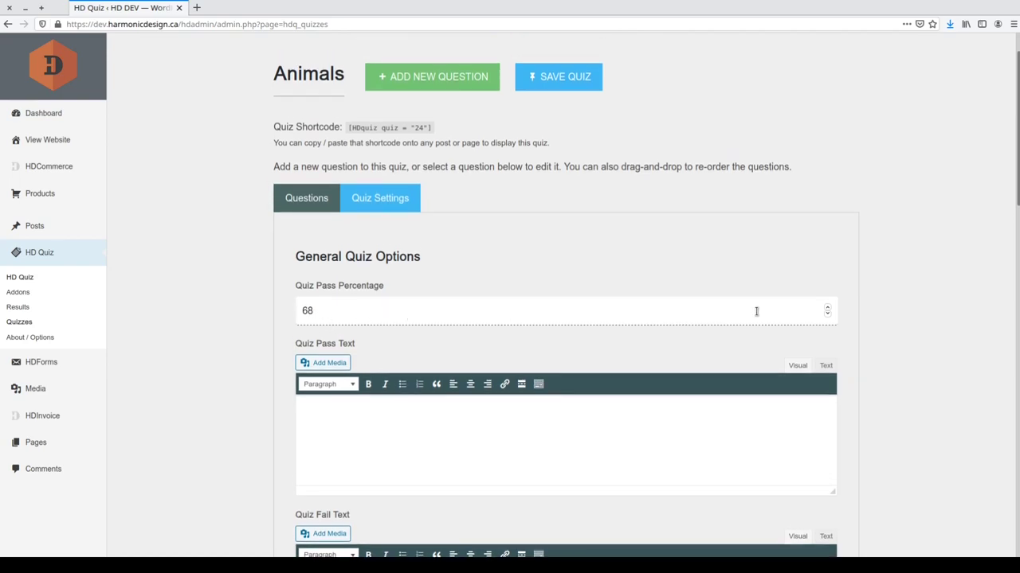
{"action": "double_click", "coordinate": [827, 308]}
{"action": "scroll", "coordinate": [202, 414], "scroll_direction": "down", "scroll_amount": 5}
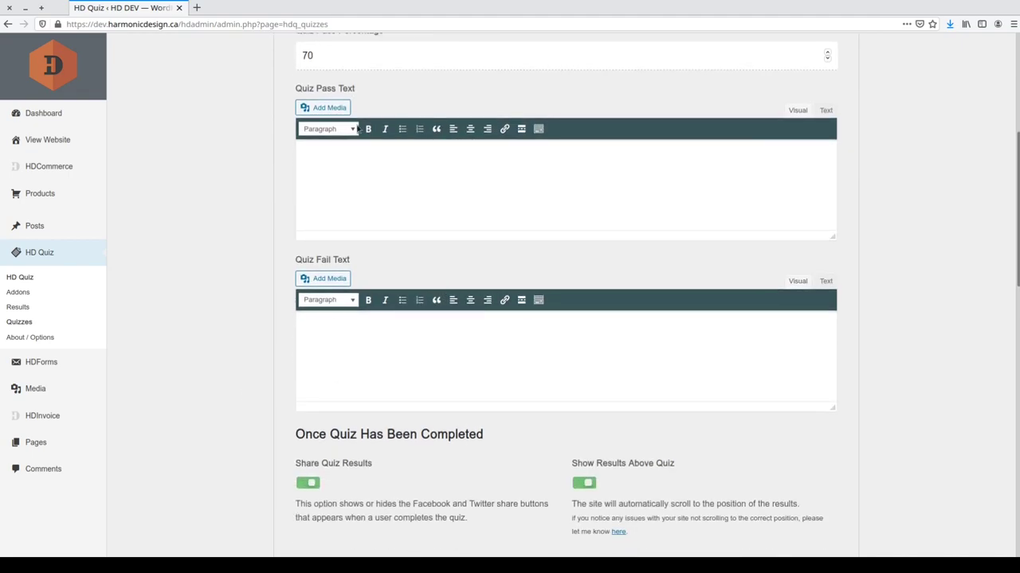
Review the remaining options, including WP Pagination, then save the Animals quiz settings.
{"action": "scroll", "coordinate": [462, 478], "scroll_direction": "down", "scroll_amount": 5}
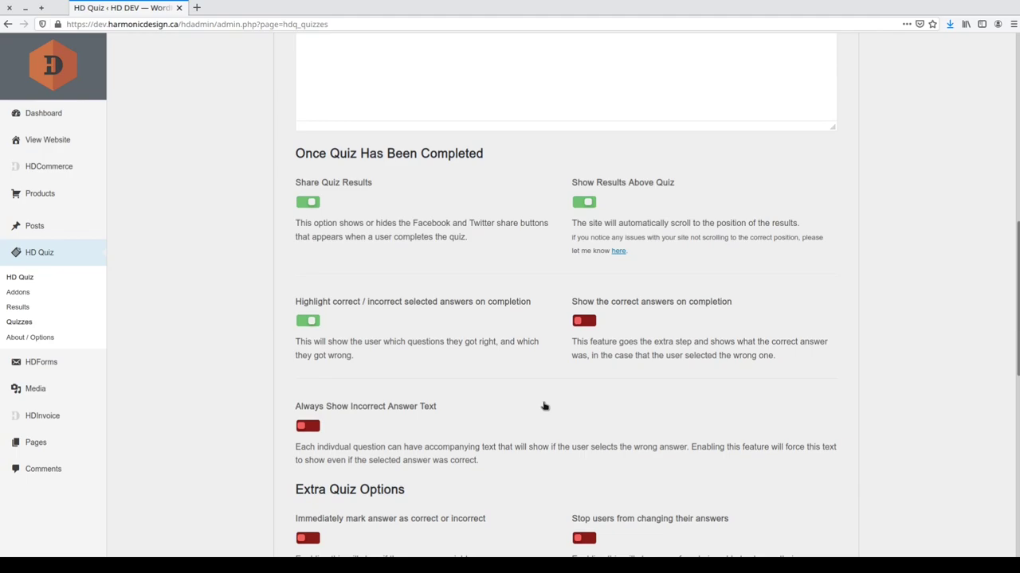
{"action": "scroll", "coordinate": [529, 386], "scroll_direction": "down", "scroll_amount": 3}
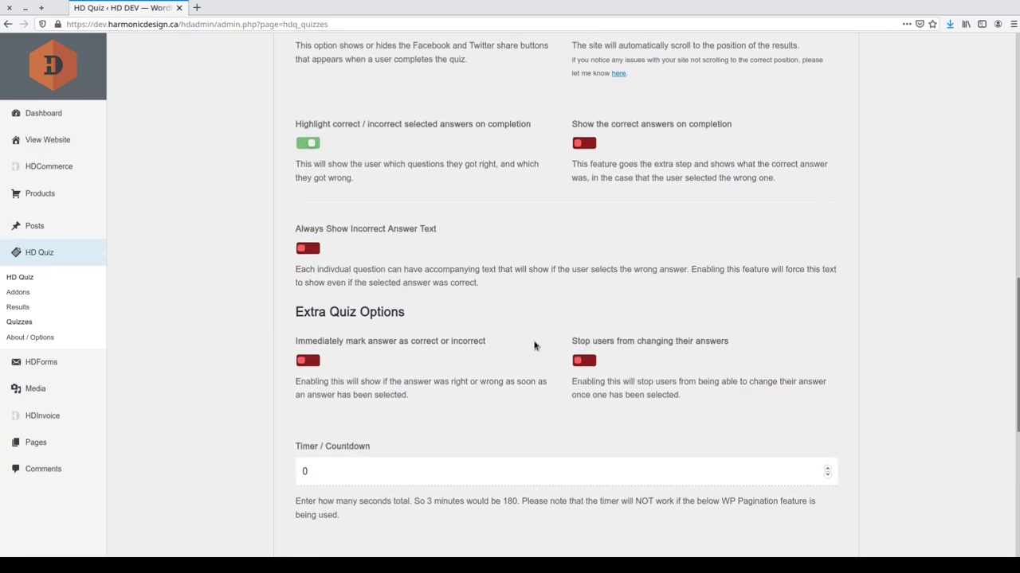
{"action": "scroll", "coordinate": [535, 345], "scroll_direction": "down", "scroll_amount": 5}
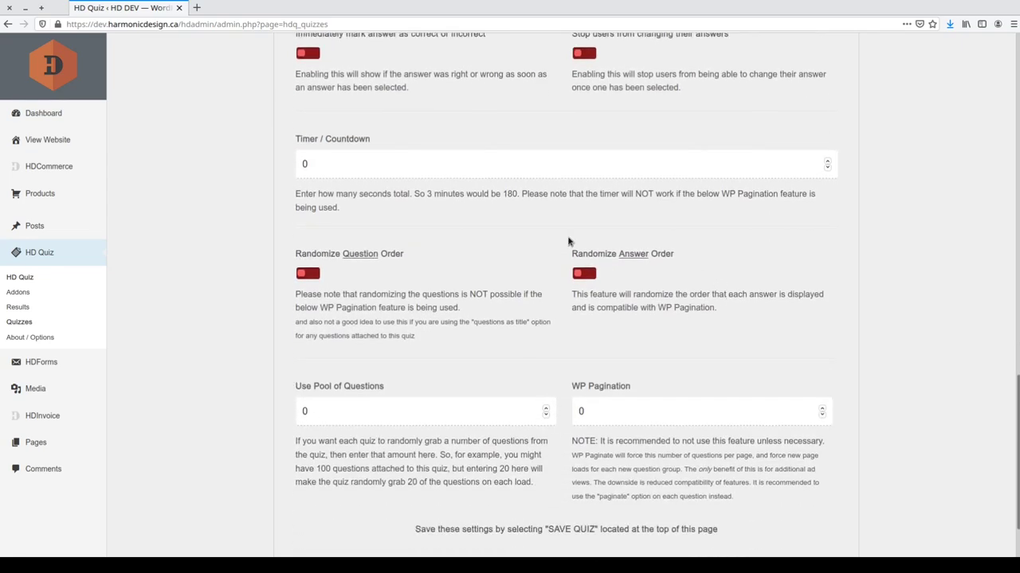
{"action": "left_click", "coordinate": [626, 405]}
{"action": "scroll", "coordinate": [638, 451], "scroll_direction": "down", "scroll_amount": 2}
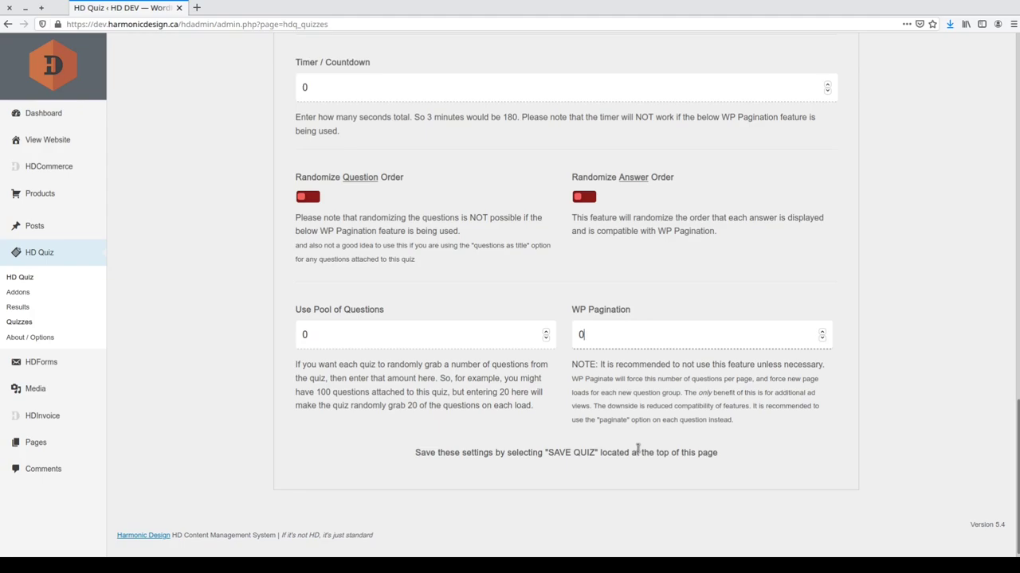
{"action": "scroll", "coordinate": [637, 451], "scroll_direction": "up", "scroll_amount": 10}
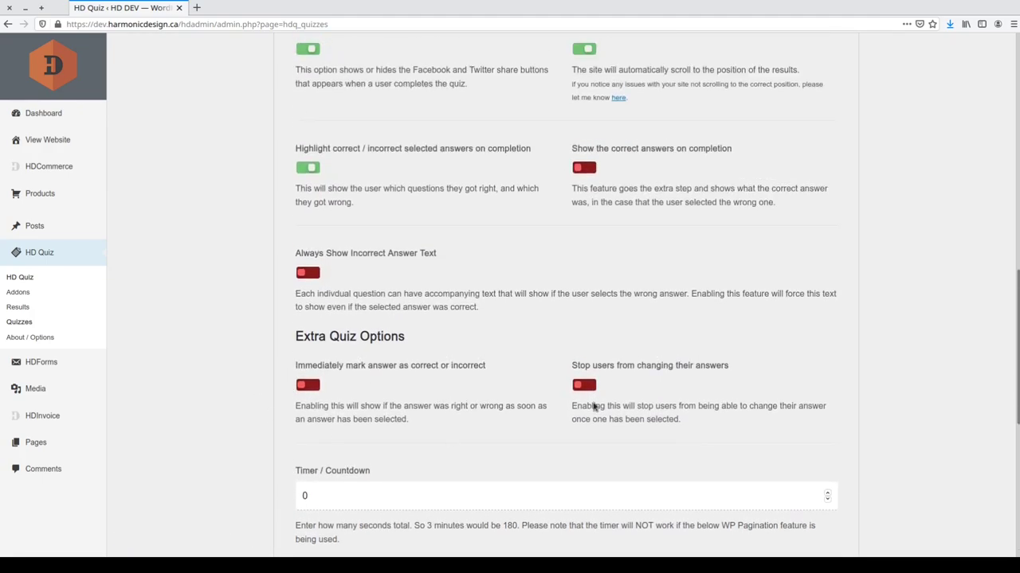
{"action": "scroll", "coordinate": [462, 372], "scroll_direction": "up", "scroll_amount": 8}
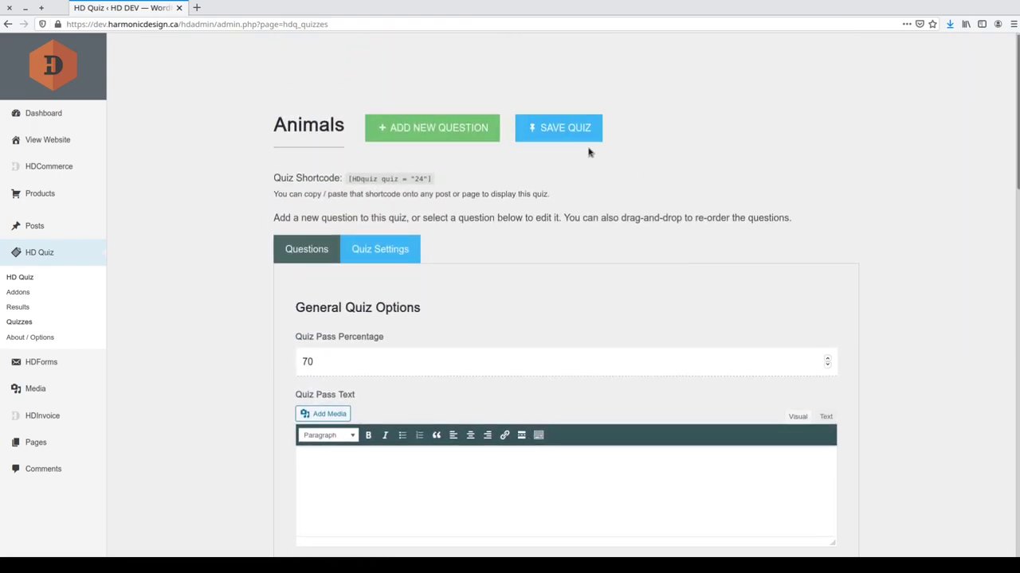
{"action": "left_click", "coordinate": [586, 137]}
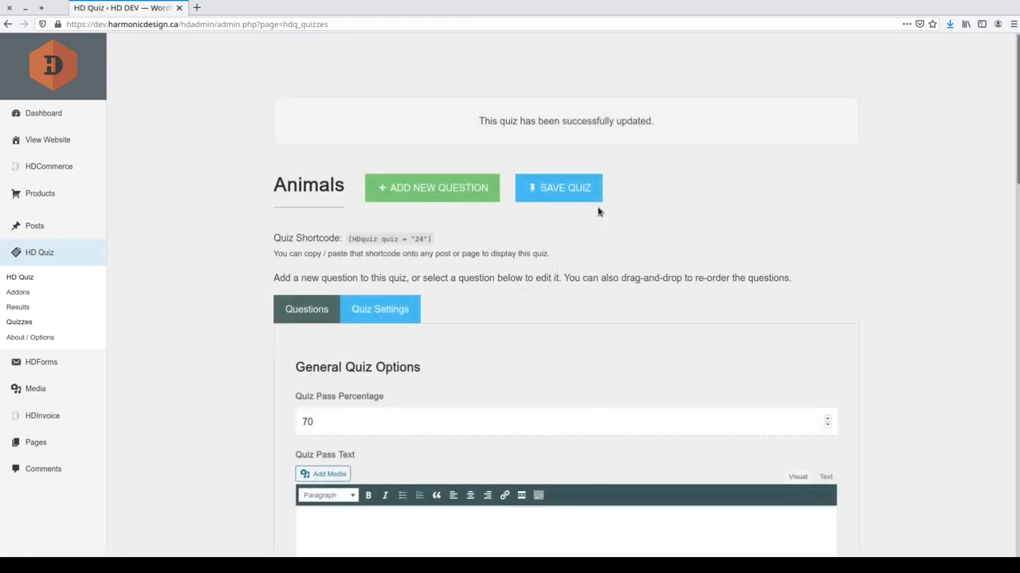
Add a new question 'What is the fastest land animal?' with Image Based Answers left off.
{"action": "left_click", "coordinate": [460, 189]}
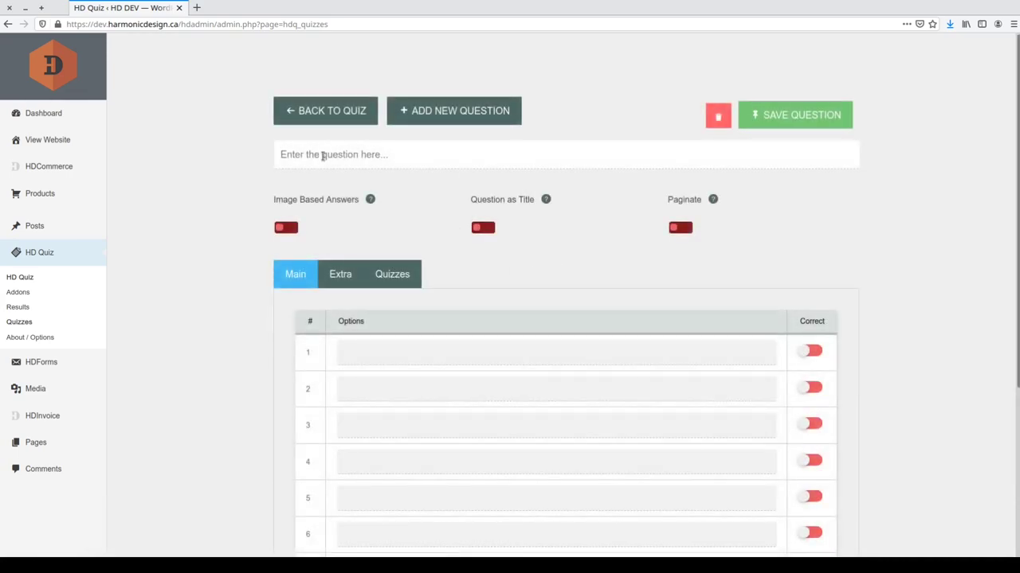
{"action": "left_click", "coordinate": [323, 155]}
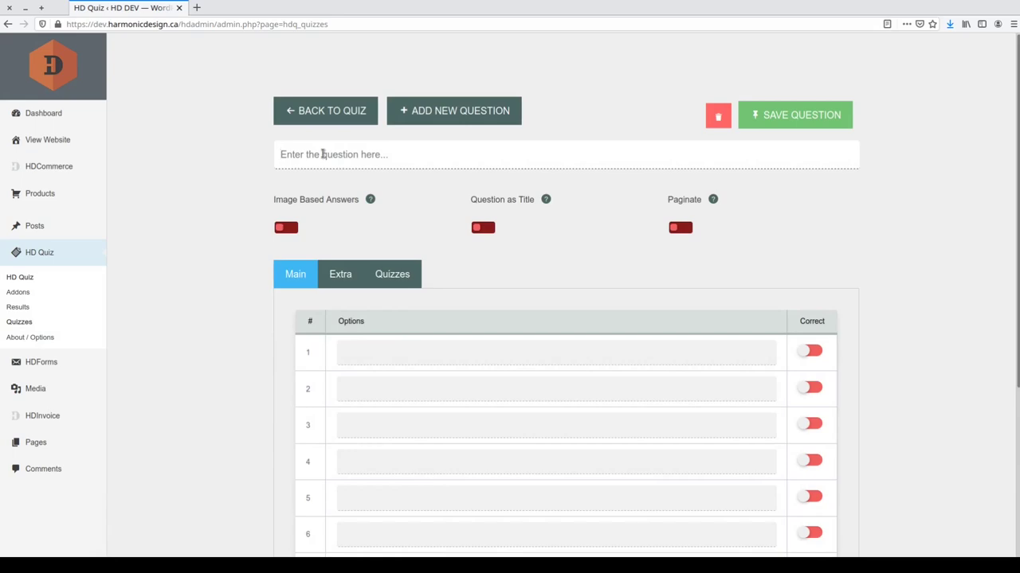
{"action": "type", "text": "What is the fastest land animal?"}
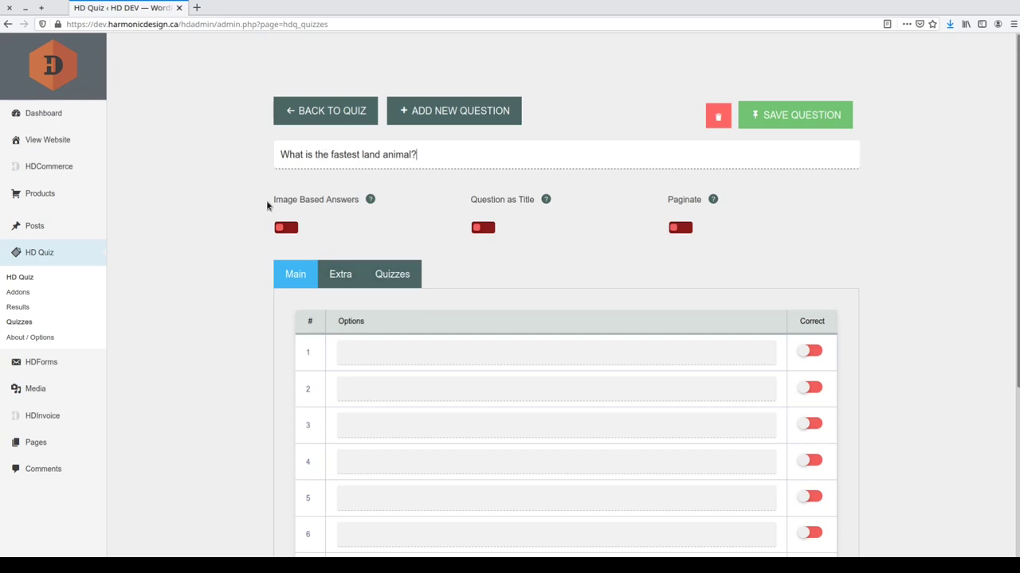
{"action": "left_click", "coordinate": [322, 199]}
{"action": "scroll", "coordinate": [751, 366], "scroll_direction": "down", "scroll_amount": 1}
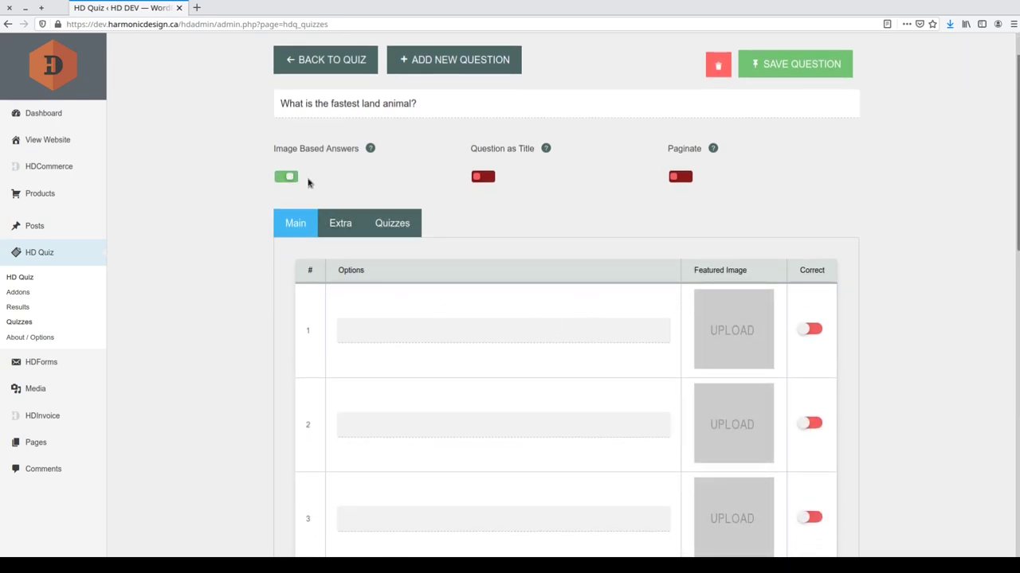
{"action": "left_click", "coordinate": [308, 174]}
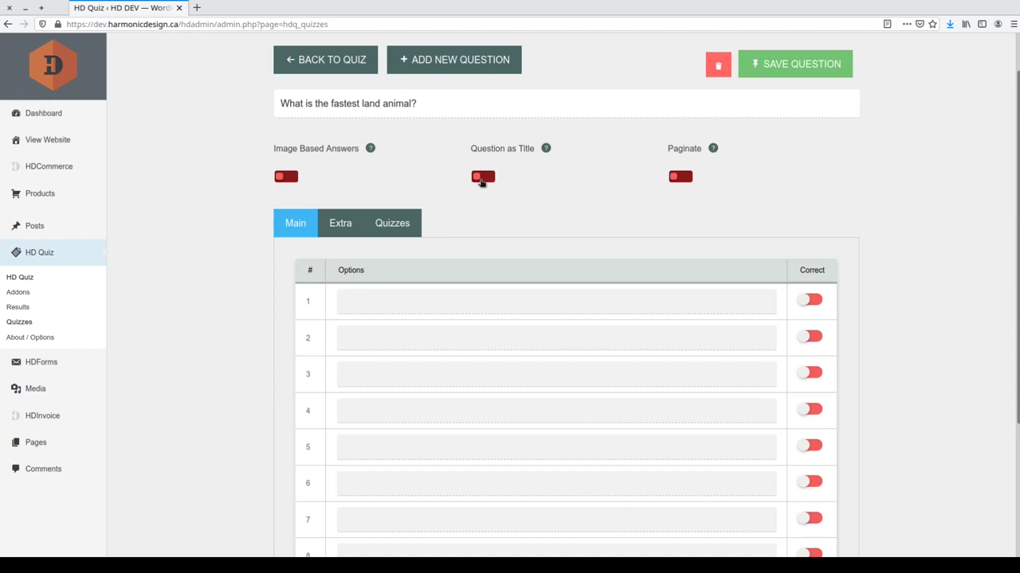
Try 'Land Animals' as a question-as-title, then revert to the original question text.
{"action": "triple_click", "coordinate": [435, 97]}
{"action": "key", "text": "ctrl+c"}
{"action": "key", "text": "BackSpace"}
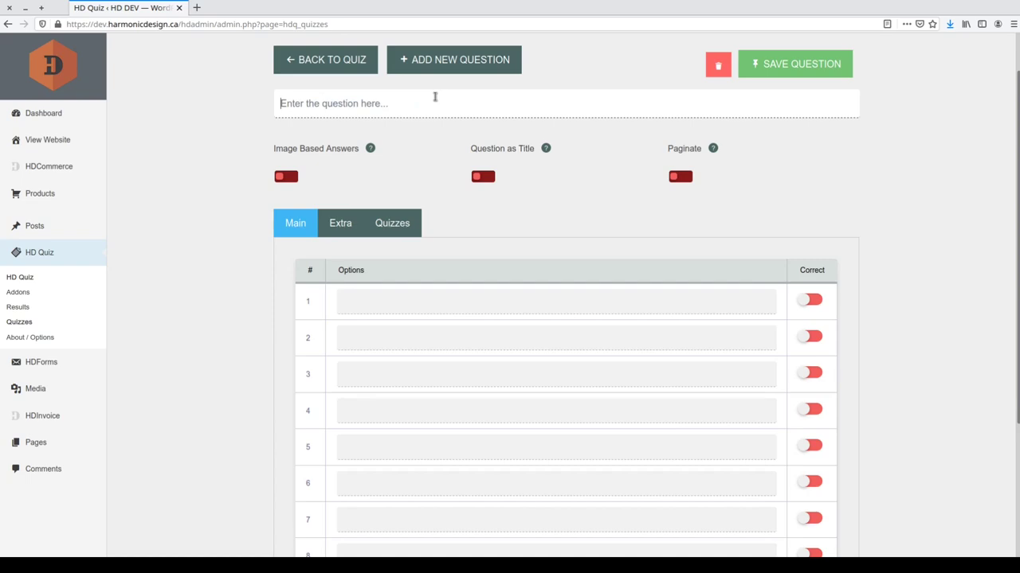
{"action": "type", "text": "Land Animals"}
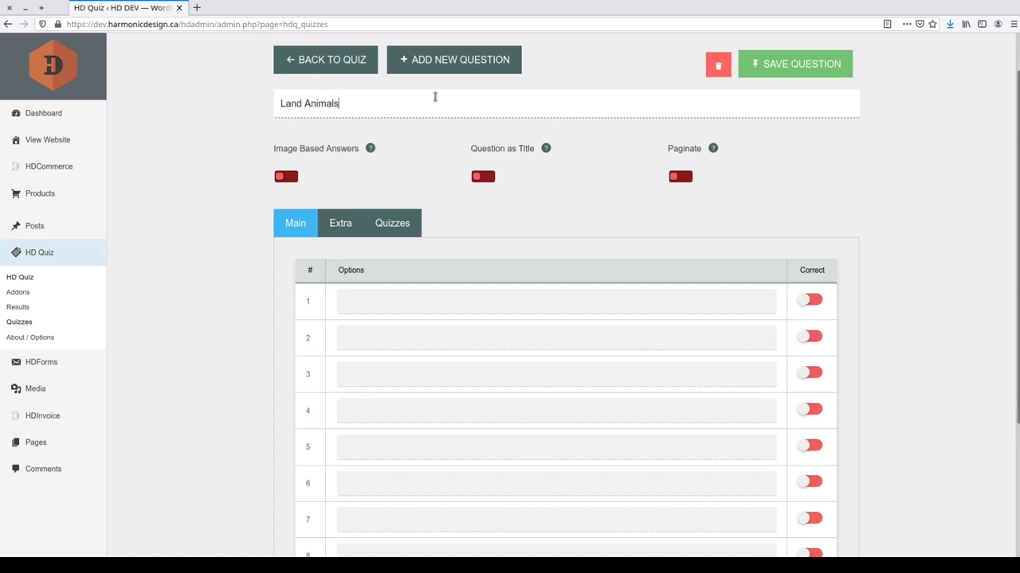
{"action": "left_click", "coordinate": [483, 176]}
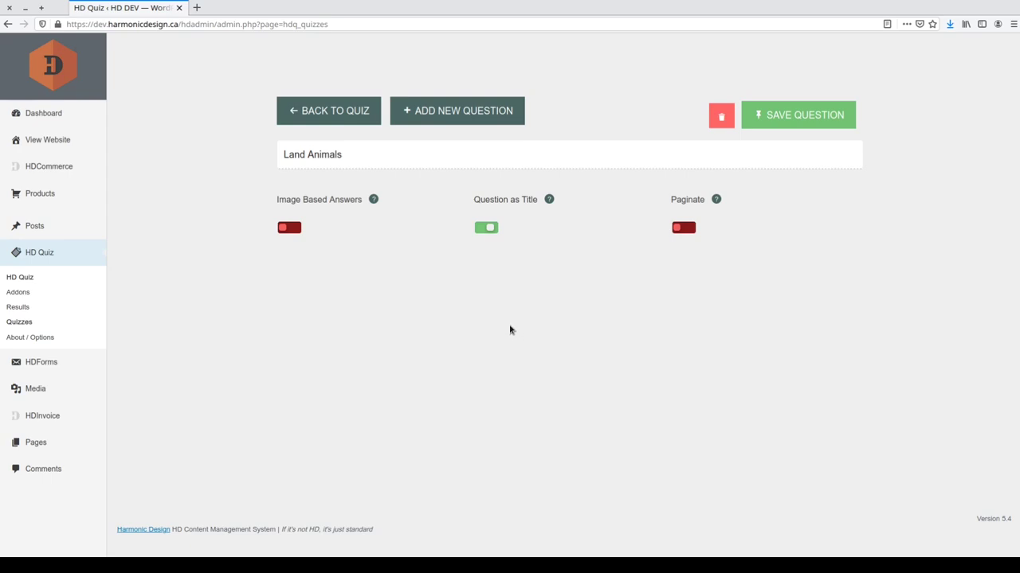
{"action": "left_click", "coordinate": [486, 229]}
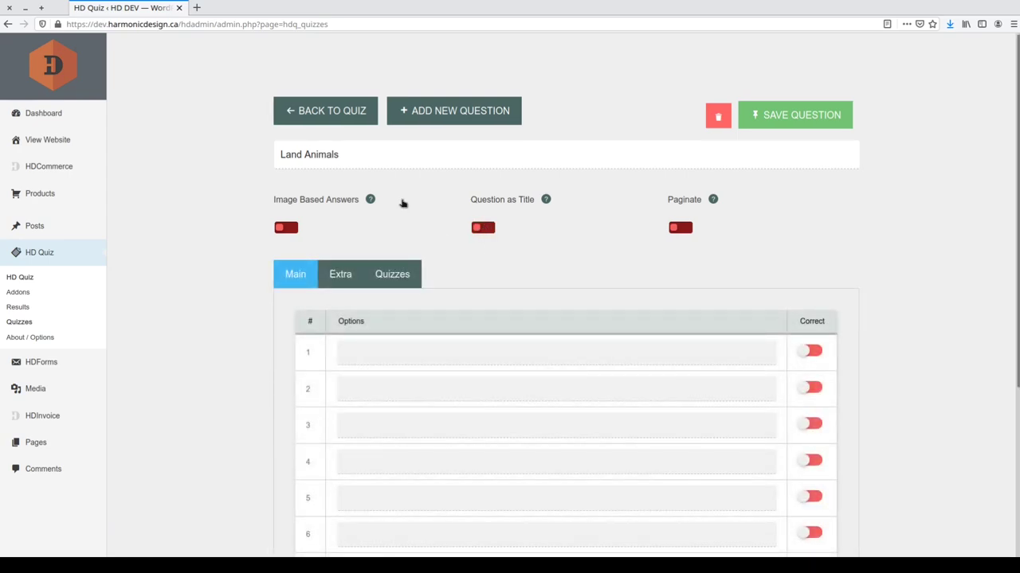
{"action": "triple_click", "coordinate": [393, 158]}
{"action": "key", "text": "ctrl+v"}
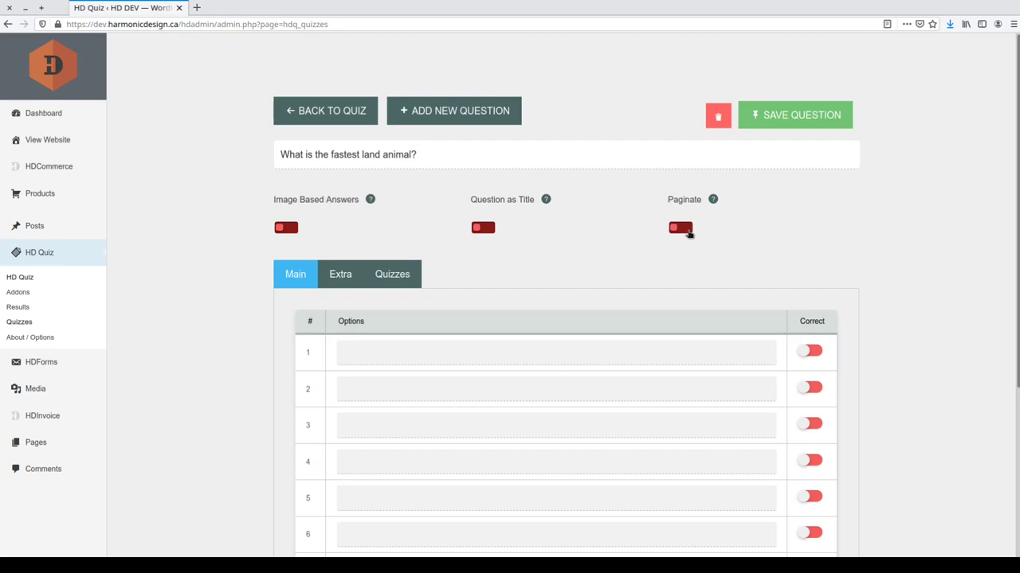
Enter the answer options Cheetah, Horse, Wolf and Gazelle in rows 1–4.
{"action": "scroll", "coordinate": [497, 291], "scroll_direction": "down", "scroll_amount": 3}
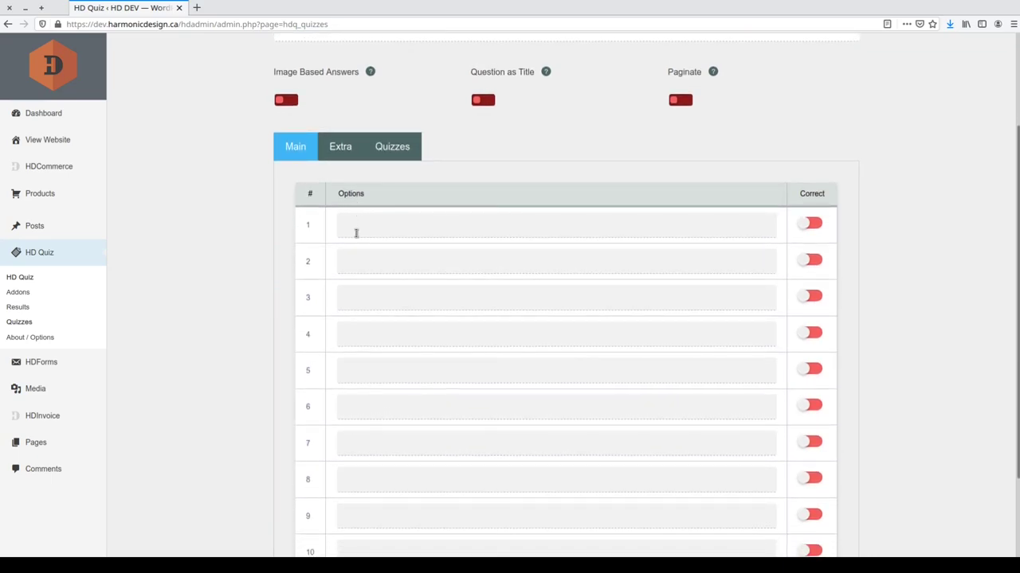
{"action": "scroll", "coordinate": [368, 486], "scroll_direction": "down", "scroll_amount": 1}
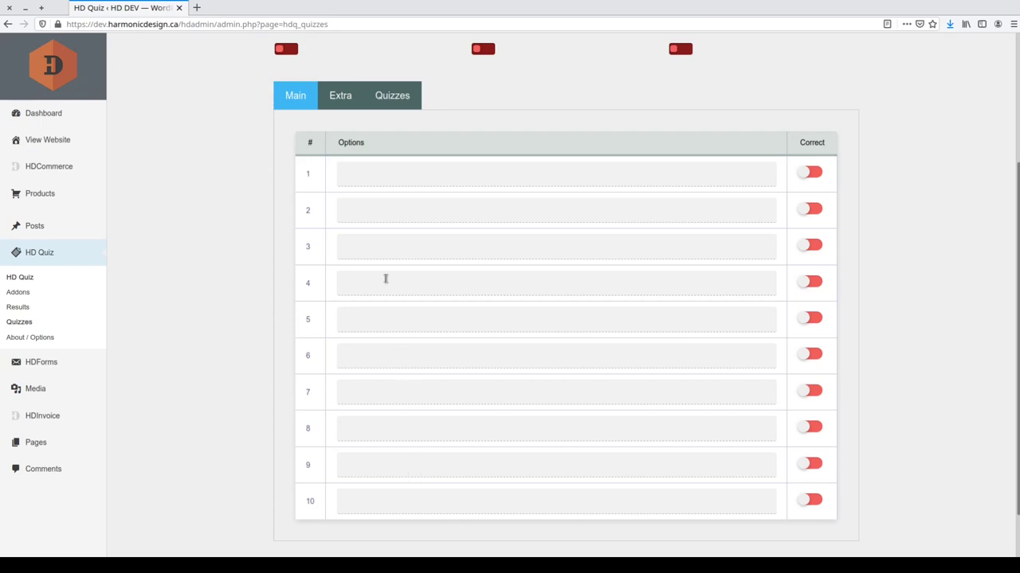
{"action": "left_click", "coordinate": [392, 179]}
{"action": "type", "text": "Cheetah"}
{"action": "key", "text": "BackSpace"}
{"action": "type", "text": "h"}
{"action": "key", "text": "Tab"}
{"action": "type", "text": "Horse"}
{"action": "key", "text": "Tab"}
{"action": "type", "text": "Wolf"}
{"action": "key", "text": "Tab"}
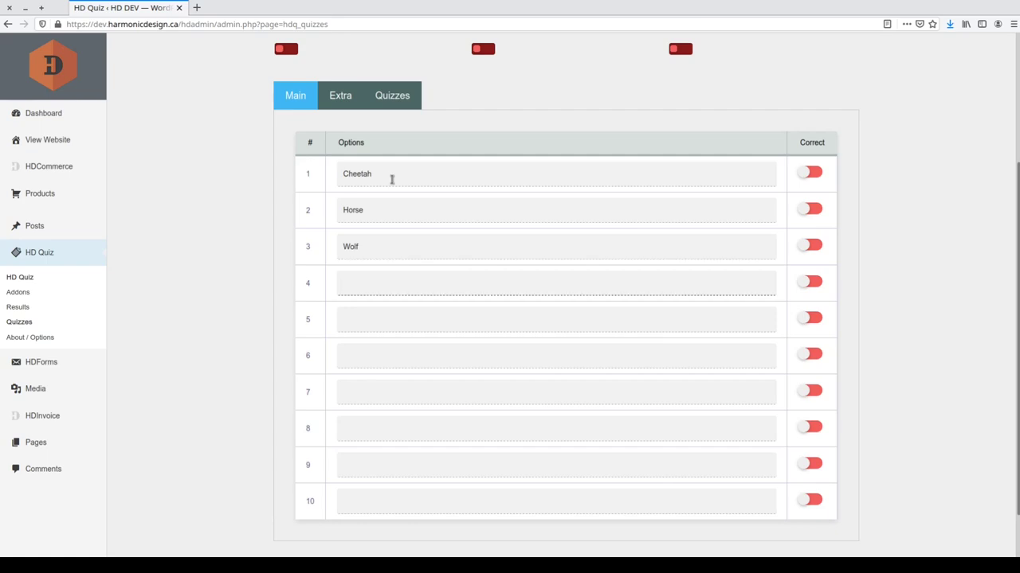
{"action": "type", "text": "Gazelle"}
Mark Cheetah as the correct answer and save the question.
{"action": "left_click", "coordinate": [809, 173]}
{"action": "scroll", "coordinate": [864, 365], "scroll_direction": "up", "scroll_amount": 3}
{"action": "scroll", "coordinate": [864, 366], "scroll_direction": "up", "scroll_amount": 1}
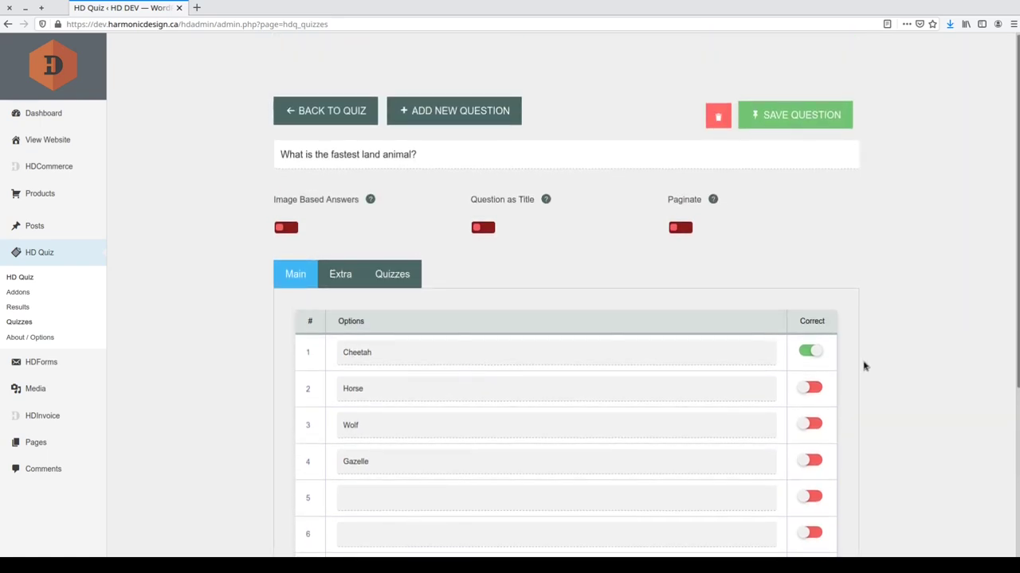
{"action": "left_click", "coordinate": [457, 159]}
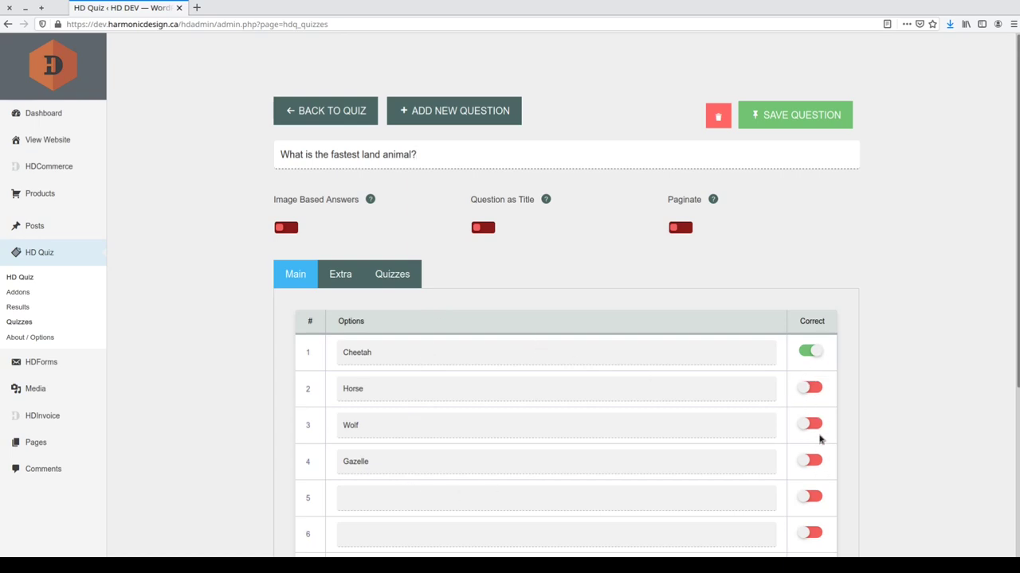
{"action": "left_click", "coordinate": [781, 131]}
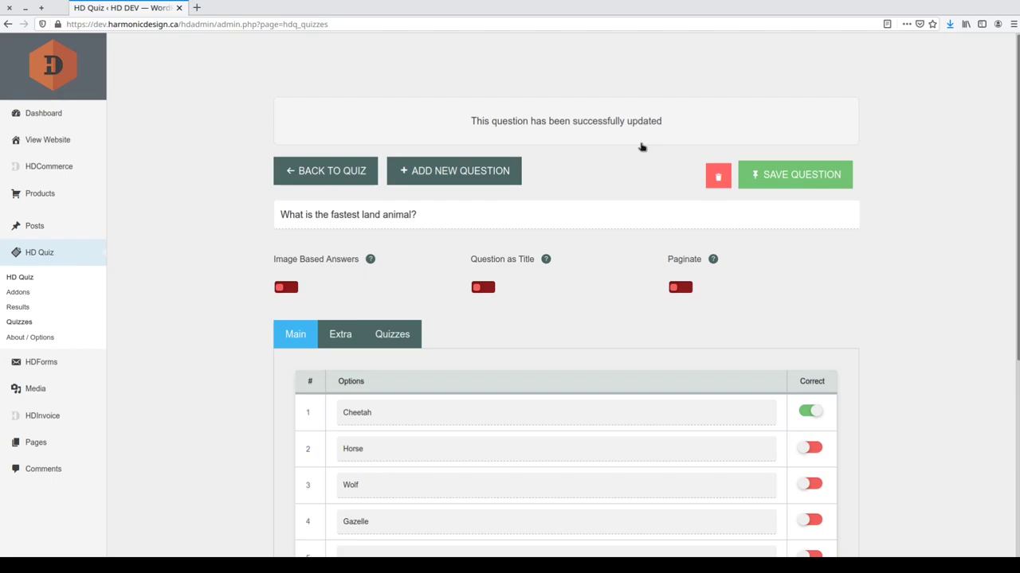
Set megatron.jpg from the Media Library as the question's featured image.
{"action": "left_click", "coordinate": [334, 333]}
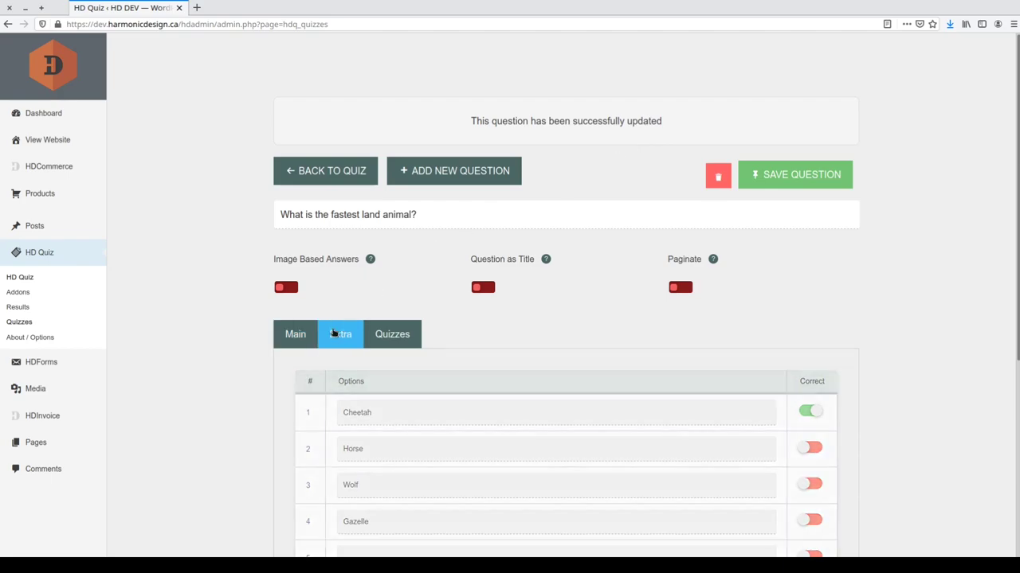
{"action": "scroll", "coordinate": [357, 352], "scroll_direction": "down", "scroll_amount": 3}
{"action": "scroll", "coordinate": [357, 351], "scroll_direction": "down", "scroll_amount": 1}
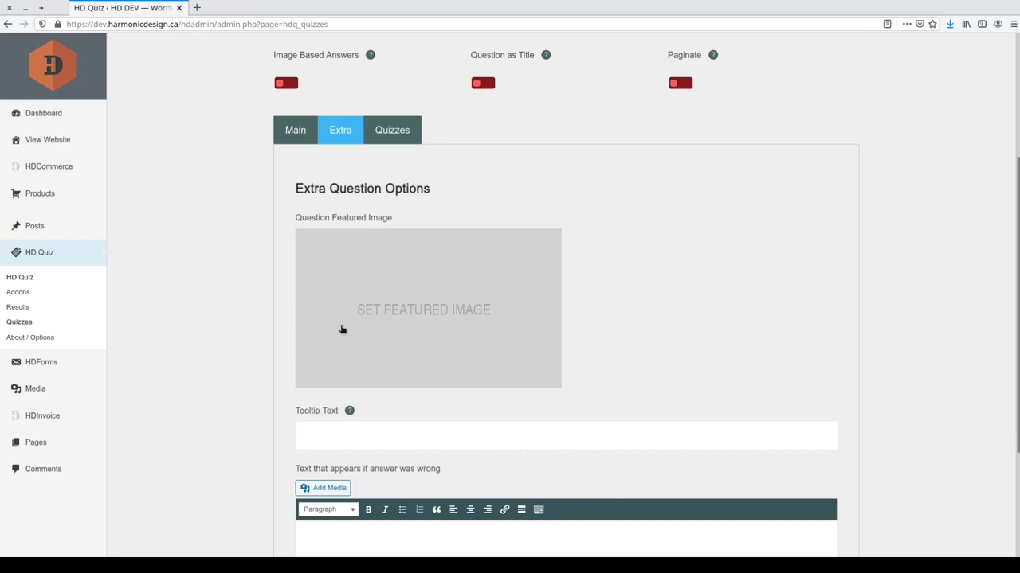
{"action": "left_click", "coordinate": [402, 331]}
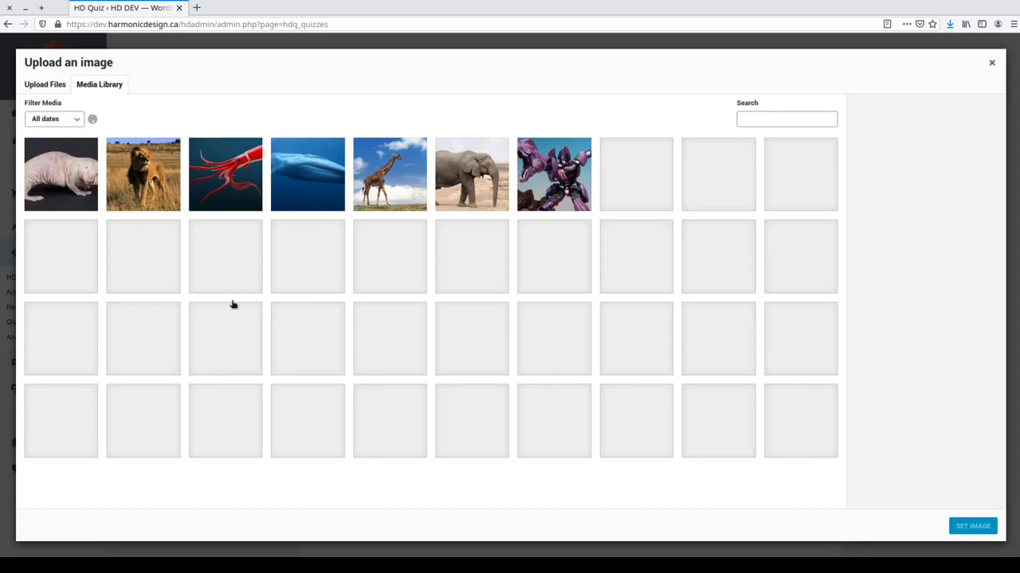
{"action": "left_click", "coordinate": [562, 186]}
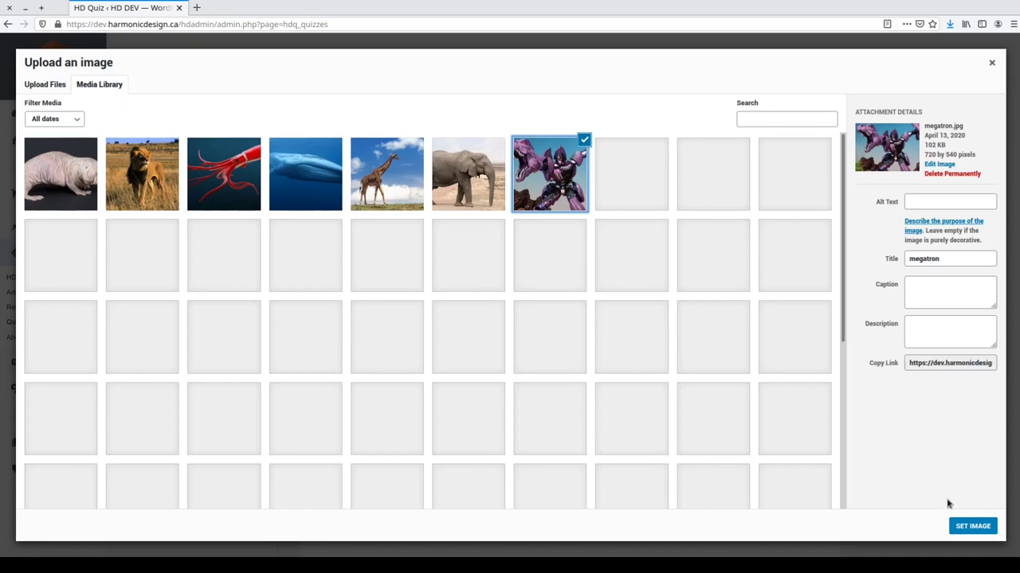
{"action": "left_click", "coordinate": [960, 527]}
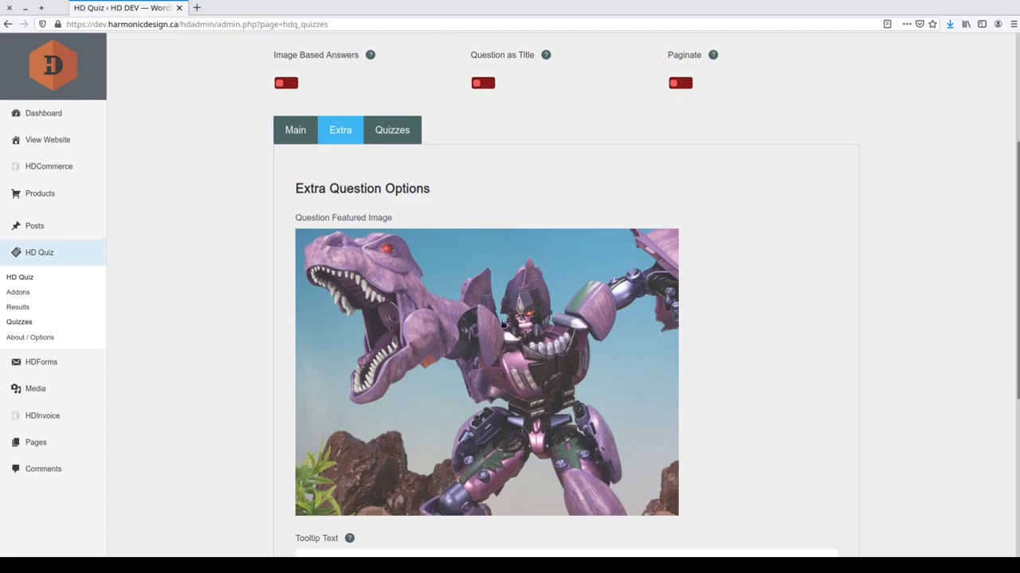
Enter wrong-answer text 'The cheetah is the fastest land animal and can run up to speeds of 40 km/h'.
{"action": "scroll", "coordinate": [482, 327], "scroll_direction": "down", "scroll_amount": 3}
{"action": "scroll", "coordinate": [487, 331], "scroll_direction": "down", "scroll_amount": 1}
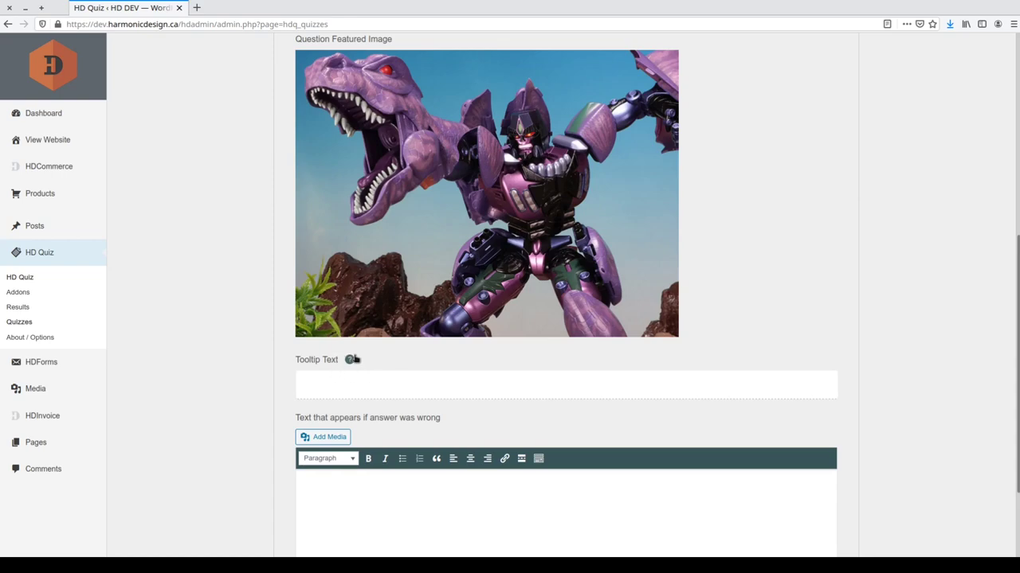
{"action": "mouse_move", "coordinate": [348, 359]}
{"action": "scroll", "coordinate": [294, 370], "scroll_direction": "down", "scroll_amount": 1}
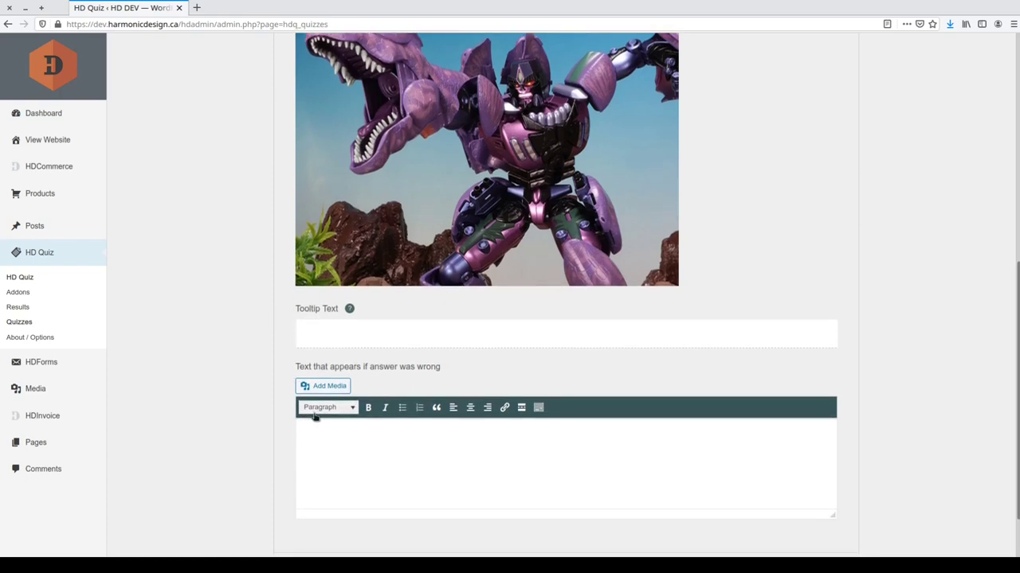
{"action": "left_click", "coordinate": [322, 343]}
{"action": "key", "text": "Tab"}
{"action": "key", "text": "Tab"}
{"action": "type", "text": "The cheetah is the fastes"}
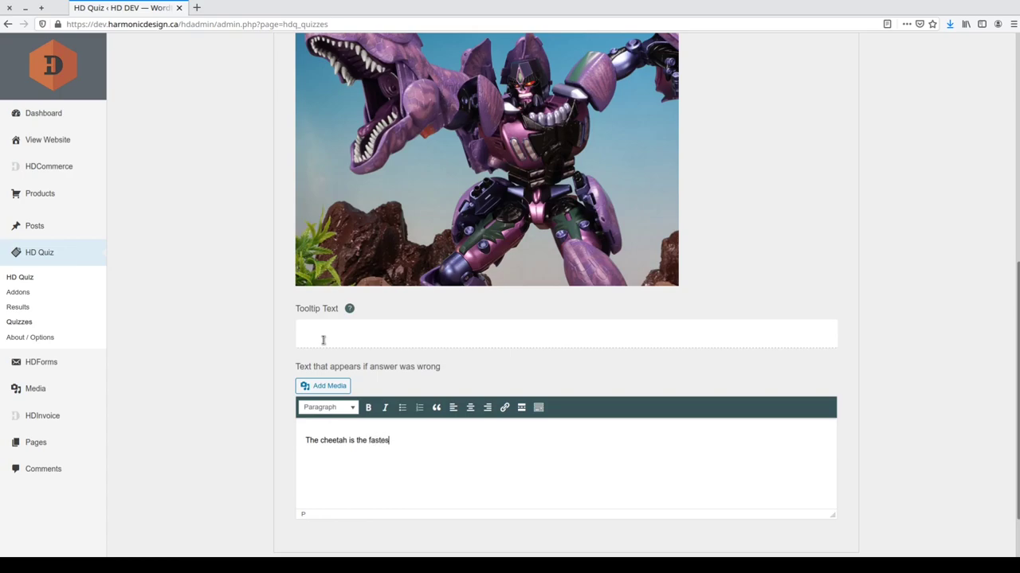
{"action": "type", "text": "t land animal and can run up t s"}
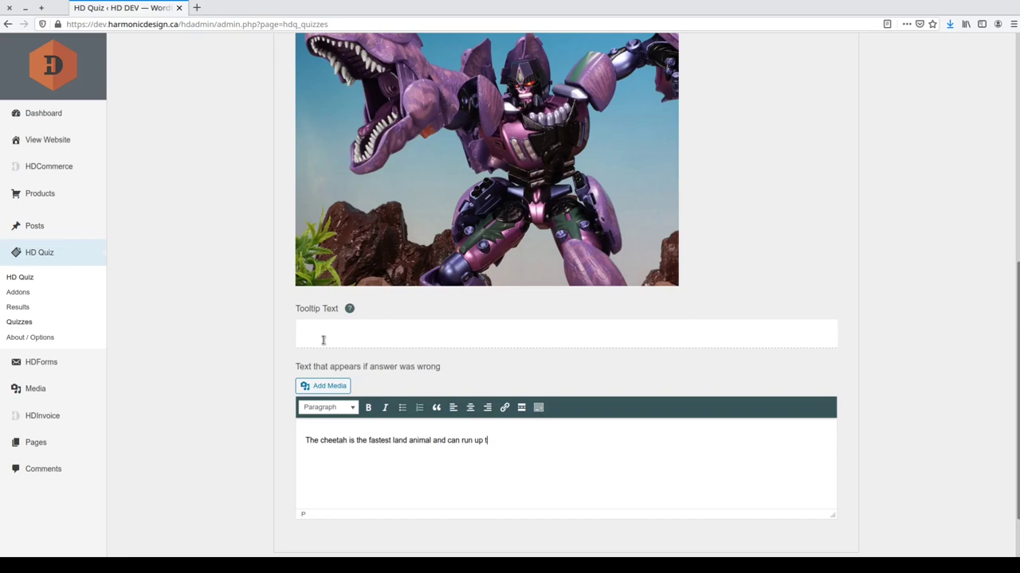
{"action": "key", "text": "BackSpace"}
{"action": "key", "text": "BackSpace"}
{"action": "type", "text": "o speeds of 40 "}
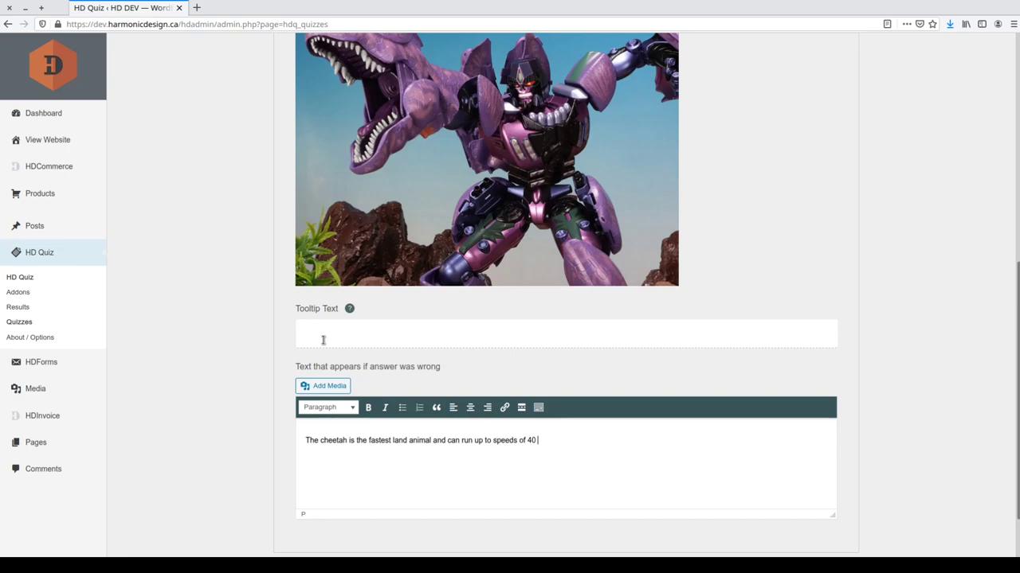
{"action": "type", "text": "km.h"}
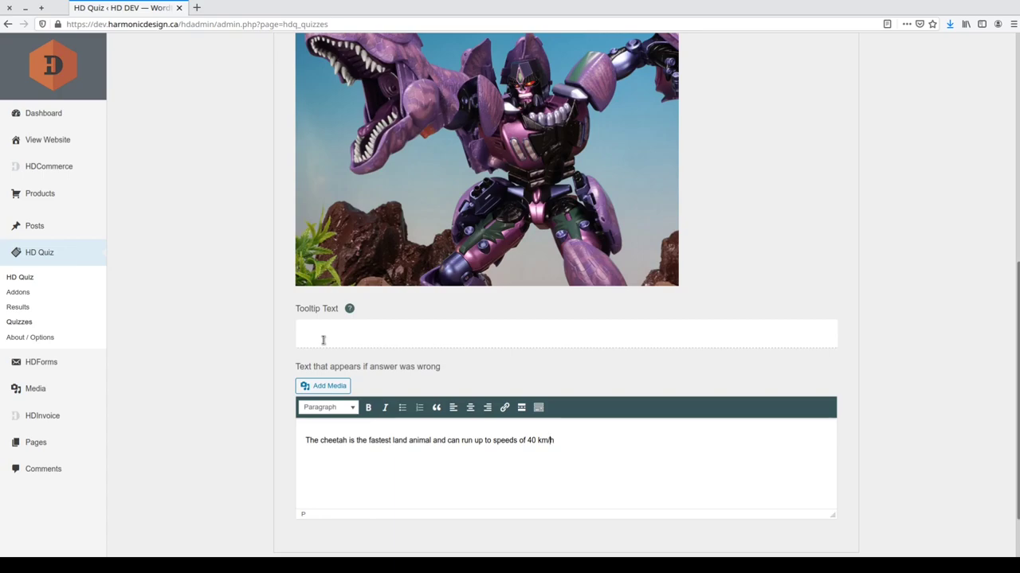
Confirm the fastest land animal question is assigned to the Animals quiz and save it.
{"action": "scroll", "coordinate": [322, 340], "scroll_direction": "up", "scroll_amount": 4}
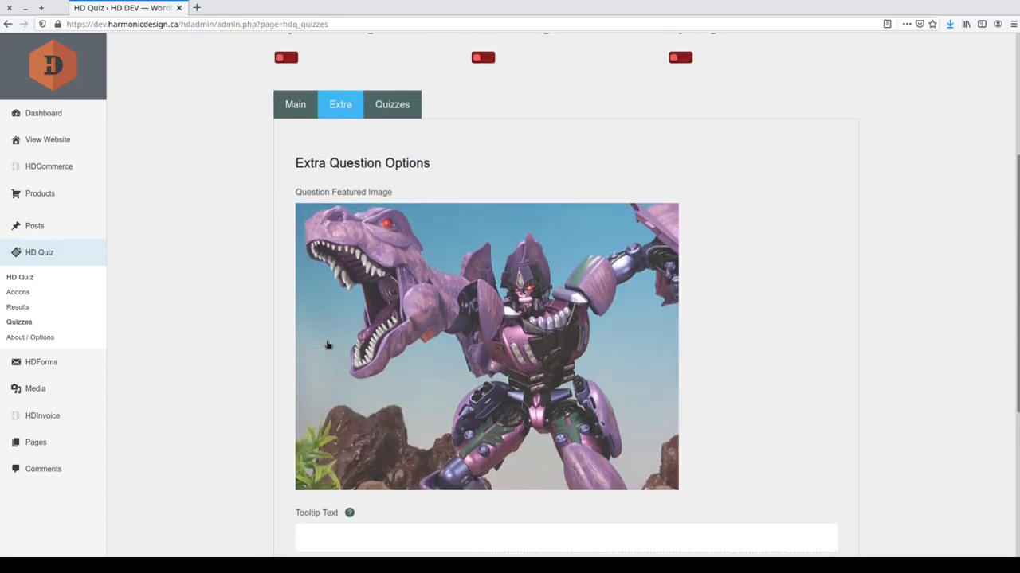
{"action": "left_click", "coordinate": [408, 184]}
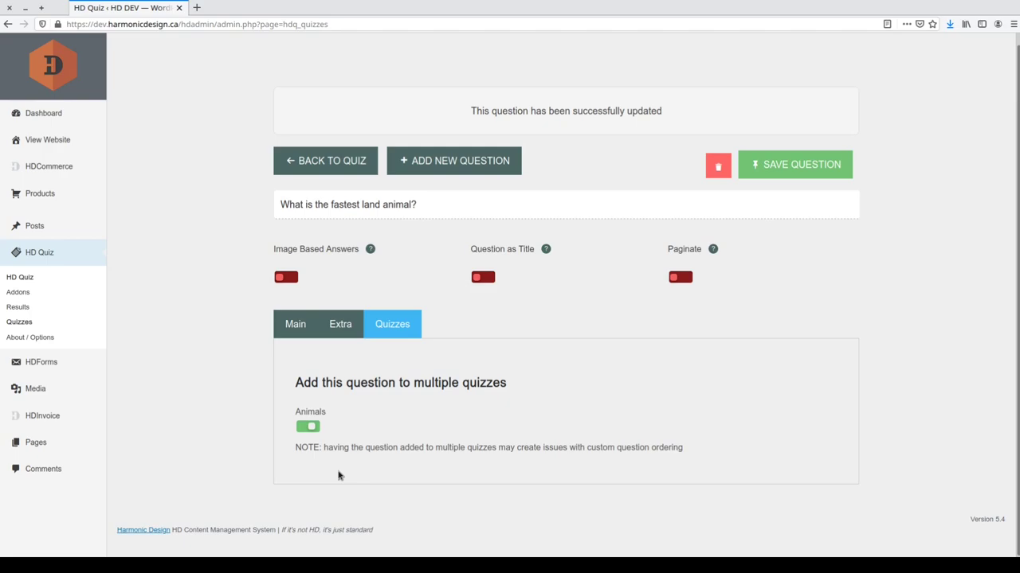
{"action": "left_click", "coordinate": [801, 165]}
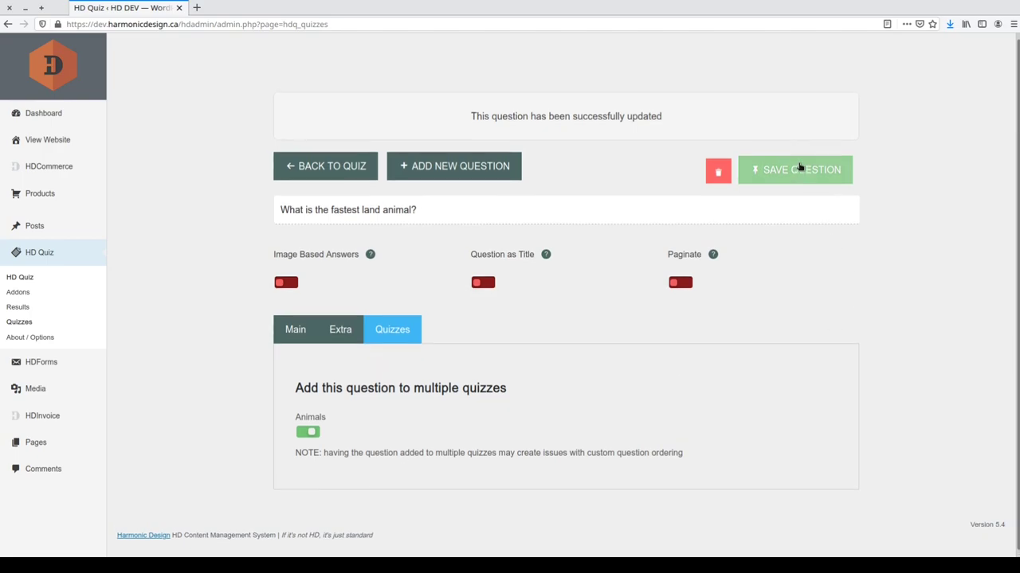
Start a new question 'What is the largest animal to have ever lived?' with image-based answers.
{"action": "left_click", "coordinate": [457, 171]}
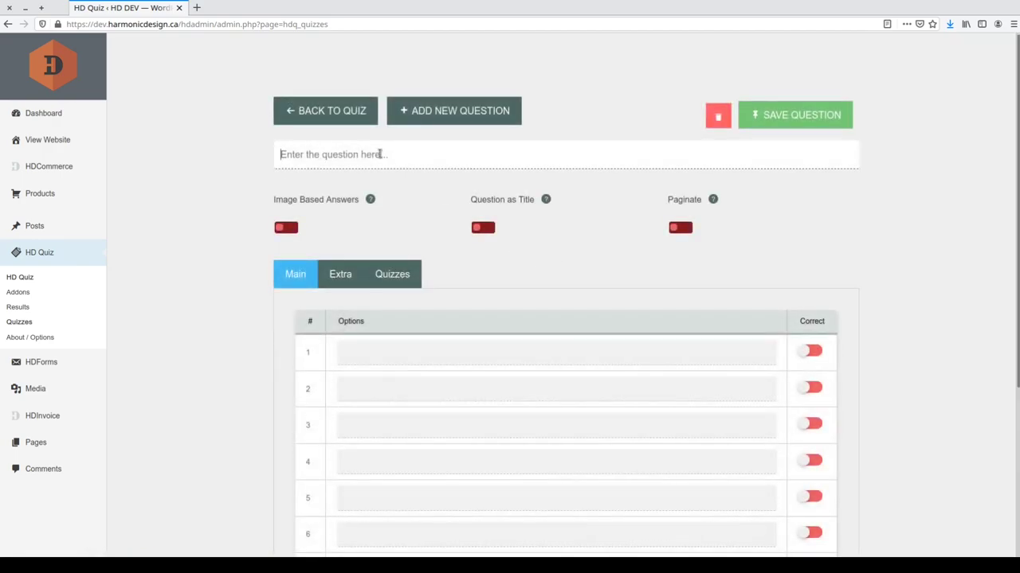
{"action": "type", "text": "What is the large"}
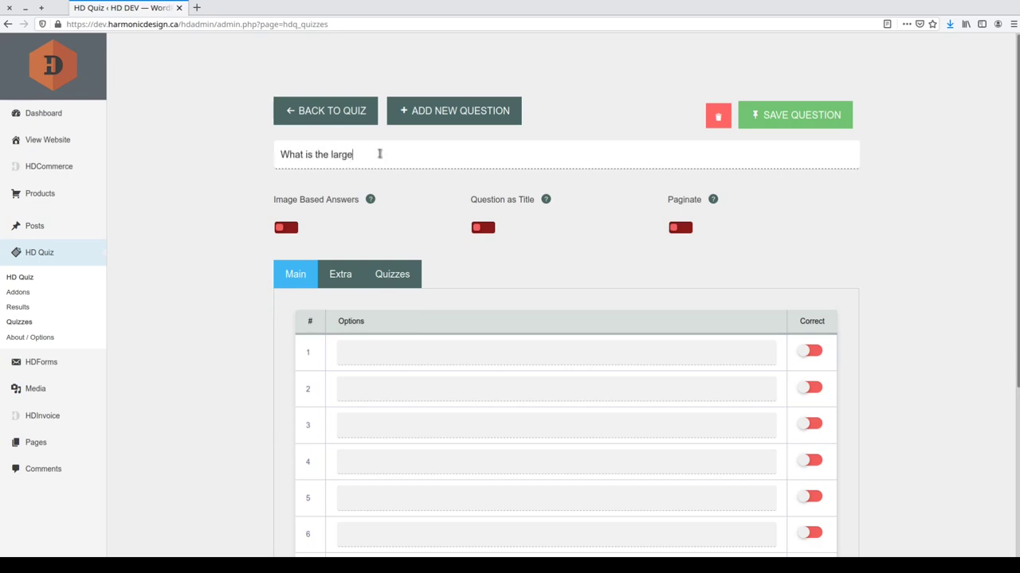
{"action": "type", "text": "st animal to have ever lived?"}
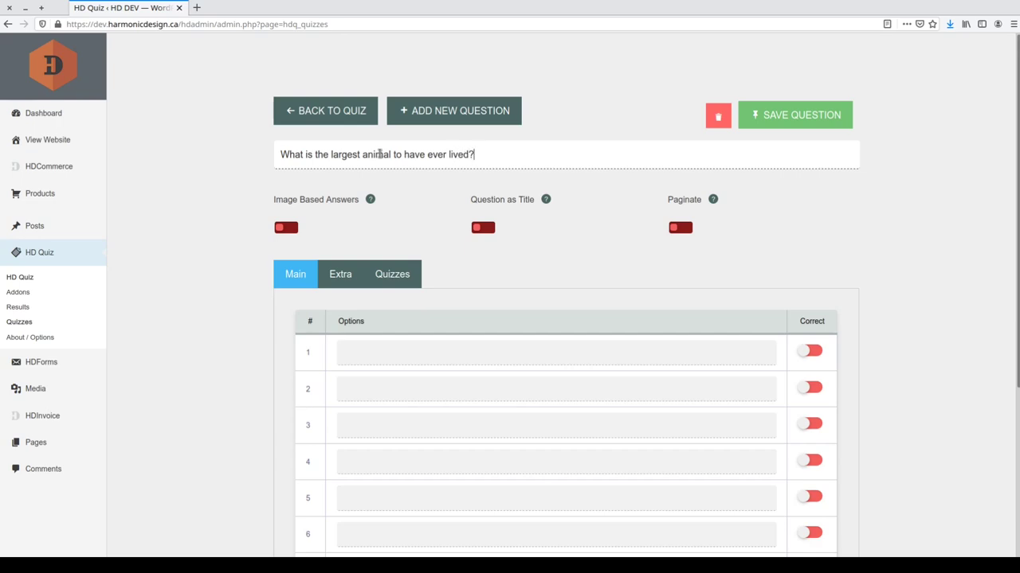
{"action": "left_click", "coordinate": [329, 202]}
Enter the answer options Elephant, Giant Squid, Blue Whale and Giraffe.
{"action": "left_click", "coordinate": [362, 371]}
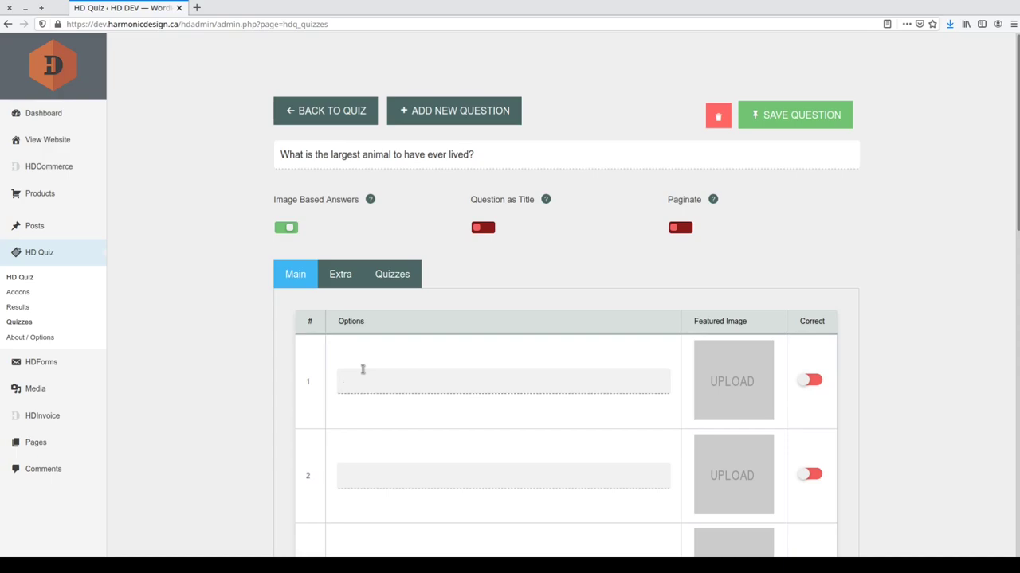
{"action": "type", "text": "Elephant"}
{"action": "key", "text": "Tab"}
{"action": "type", "text": "Giant Sq"}
{"action": "key", "text": "Tab"}
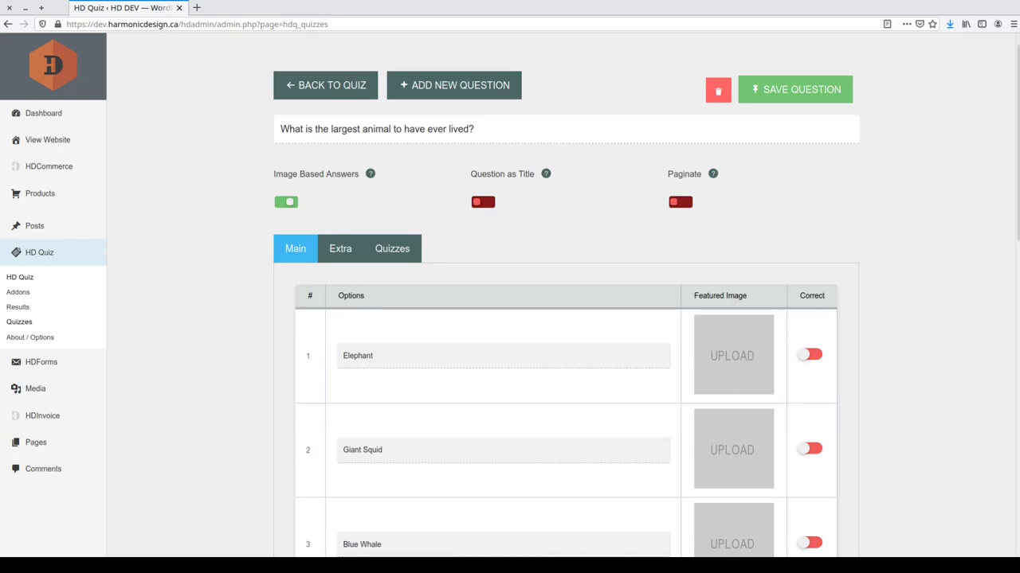
{"action": "scroll", "coordinate": [387, 504], "scroll_direction": "down", "scroll_amount": 3}
{"action": "left_click", "coordinate": [382, 475]}
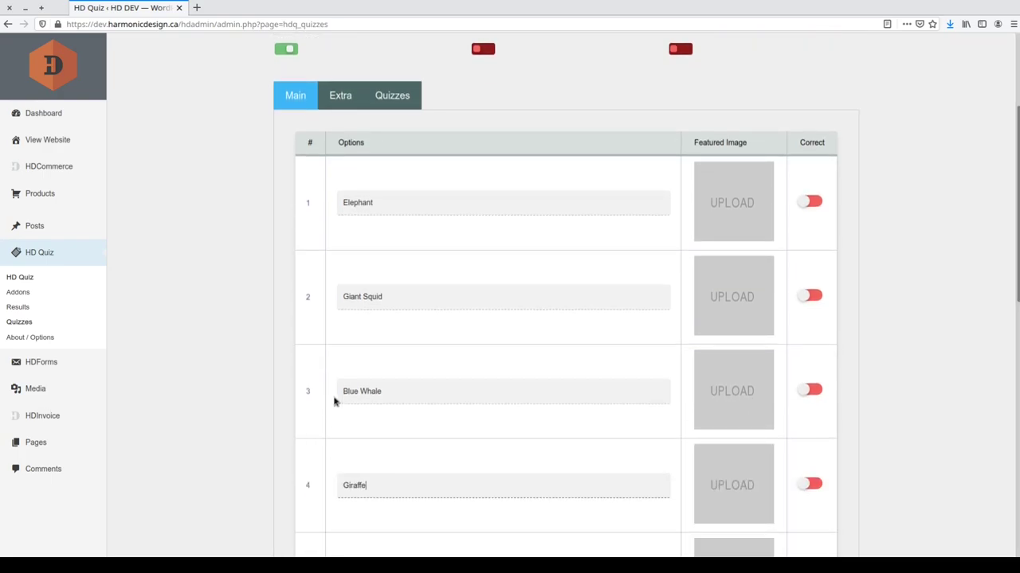
Mark Blue Whale as correct and attach the elephant and giant squid photos to options 1 and 2.
{"action": "left_click", "coordinate": [812, 391]}
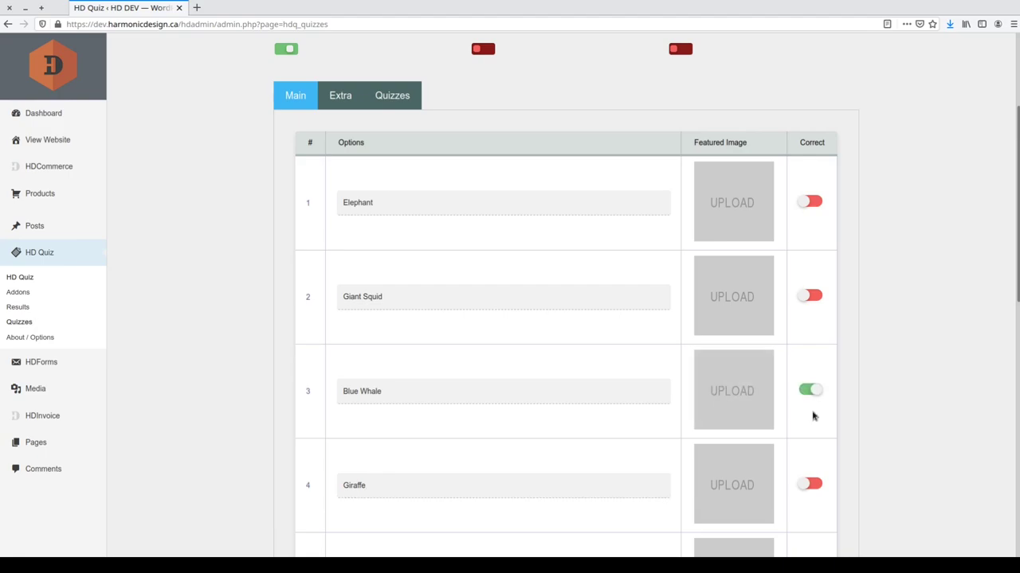
{"action": "left_click", "coordinate": [721, 201]}
{"action": "left_click", "coordinate": [478, 171]}
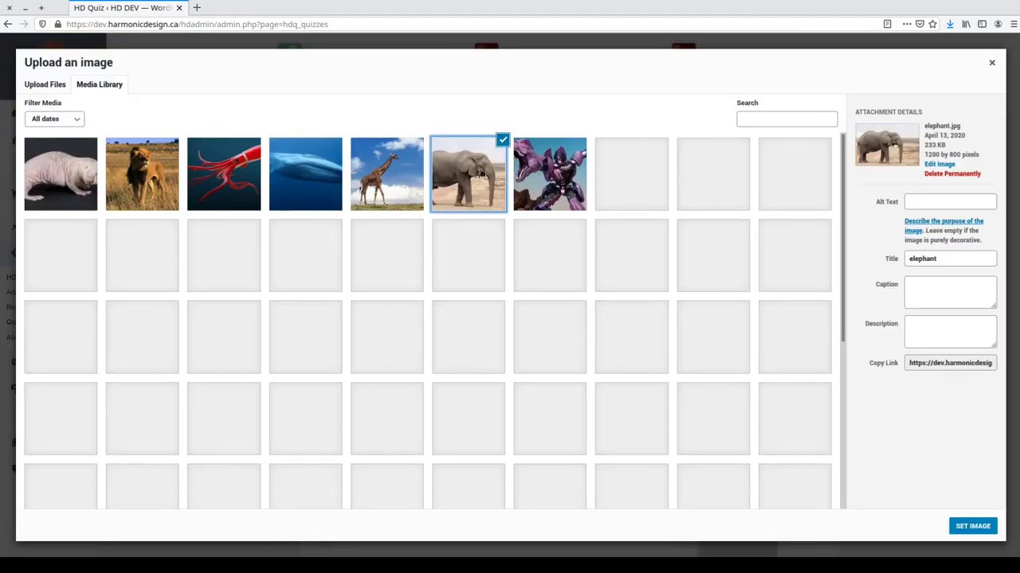
{"action": "left_click", "coordinate": [971, 526]}
{"action": "left_click", "coordinate": [753, 301]}
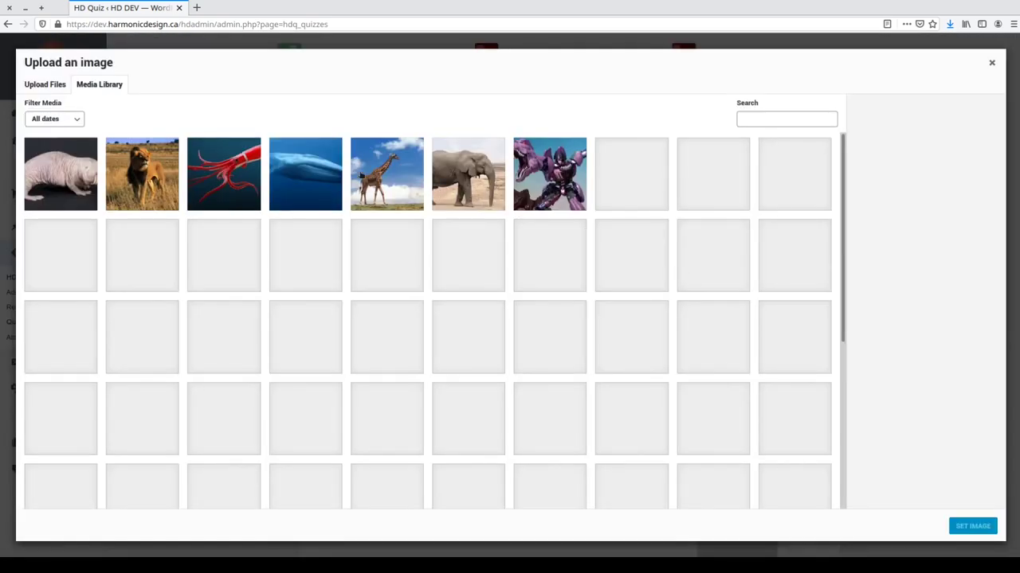
{"action": "left_click", "coordinate": [258, 171]}
{"action": "left_click", "coordinate": [988, 527]}
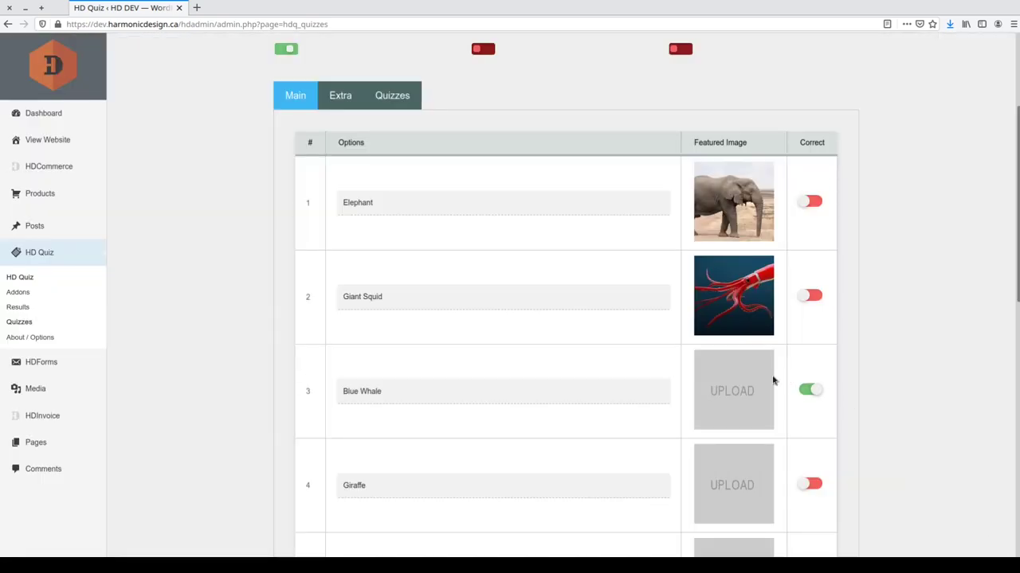
Attach the blue whale and giraffe photos to options 3 and 4, then reveal the extra options.
{"action": "left_click", "coordinate": [758, 380]}
{"action": "left_click", "coordinate": [303, 173]}
{"action": "left_click", "coordinate": [988, 527]}
{"action": "left_click", "coordinate": [732, 480]}
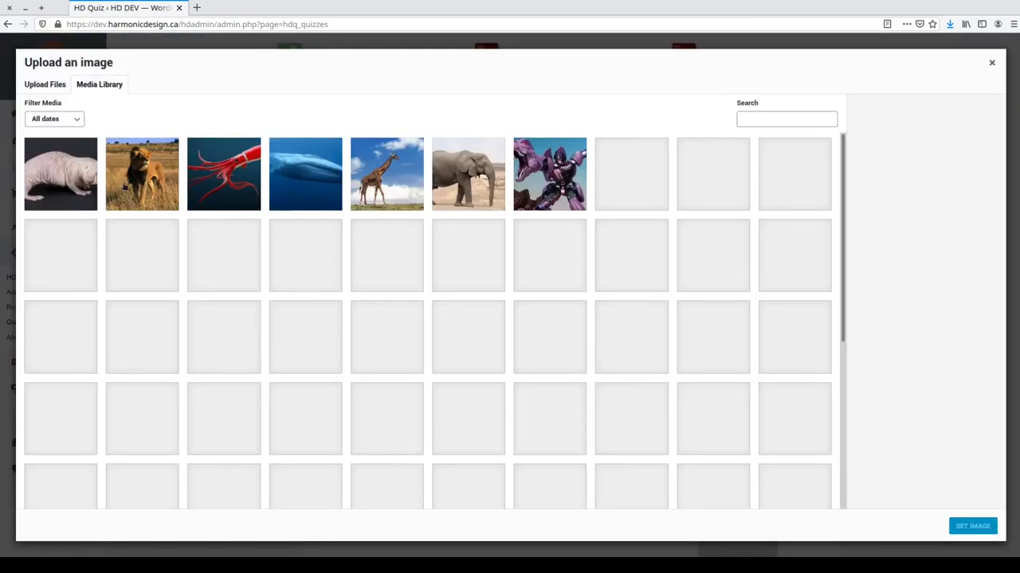
{"action": "left_click", "coordinate": [379, 199]}
{"action": "left_click", "coordinate": [975, 527]}
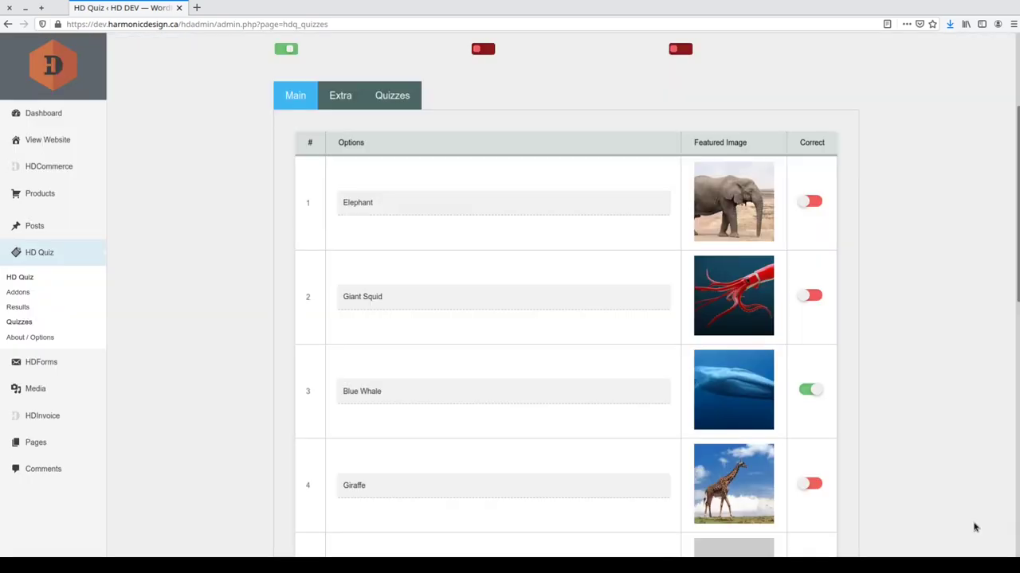
{"action": "scroll", "coordinate": [558, 303], "scroll_direction": "up", "scroll_amount": 2}
{"action": "left_click", "coordinate": [349, 199]}
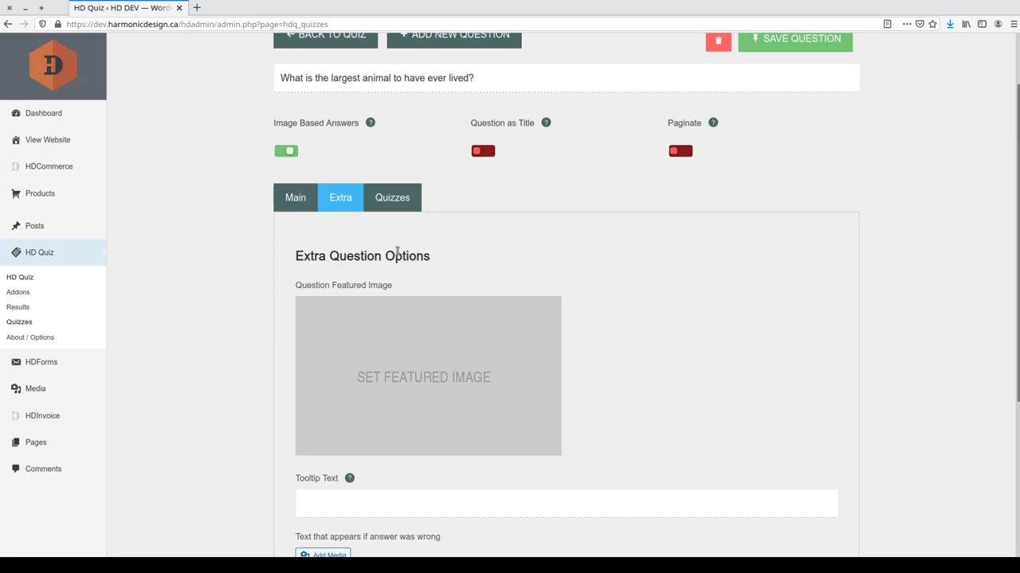
Save the largest-animal question and move on to a new blank post.
{"action": "scroll", "coordinate": [433, 337], "scroll_direction": "up", "scroll_amount": 1}
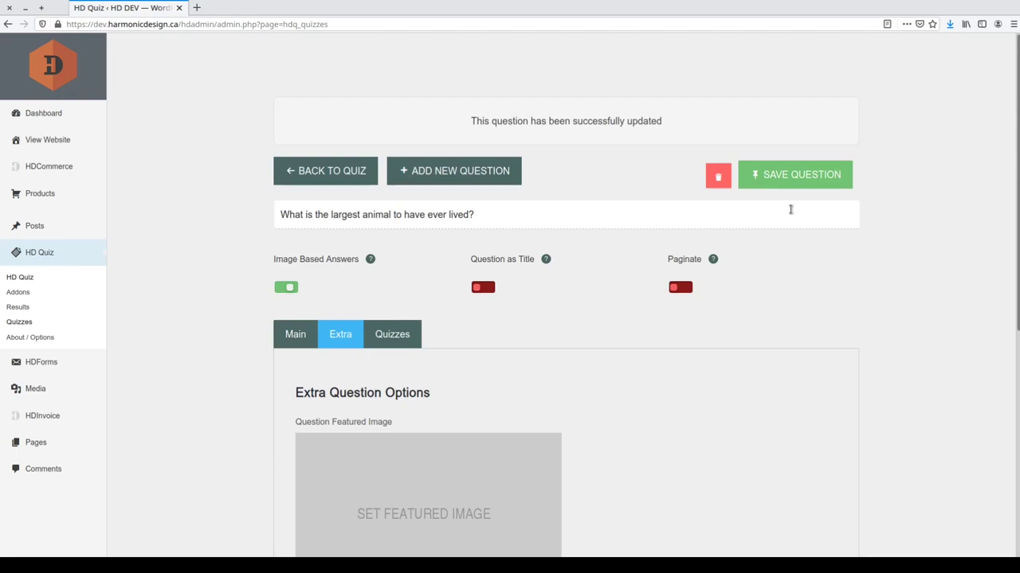
{"action": "mouse_move", "coordinate": [88, 229]}
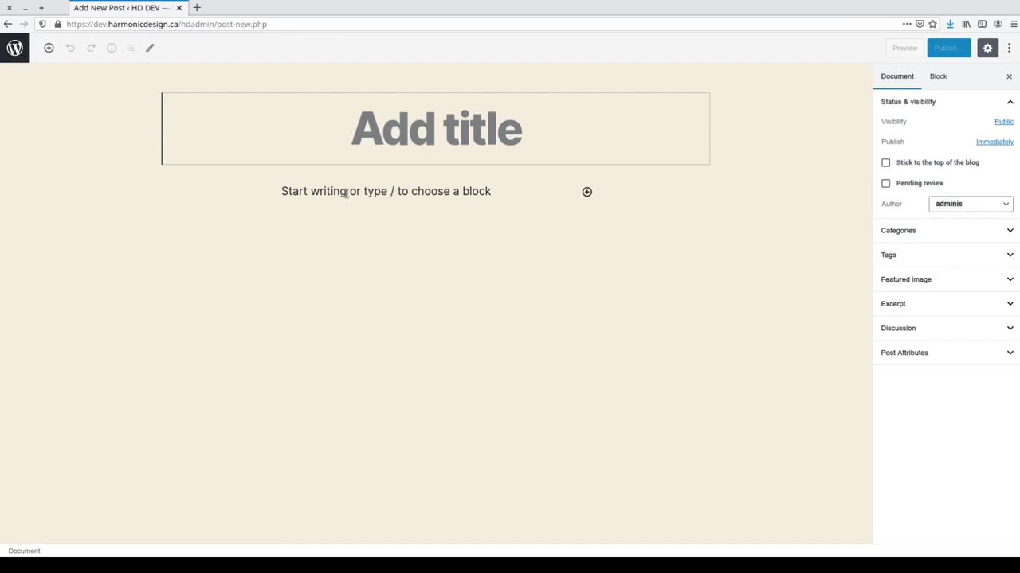
Title the post 'The Animal Quiz' and add an HD Quiz block set to the Animals quiz.
{"action": "type", "text": "The Anim"}
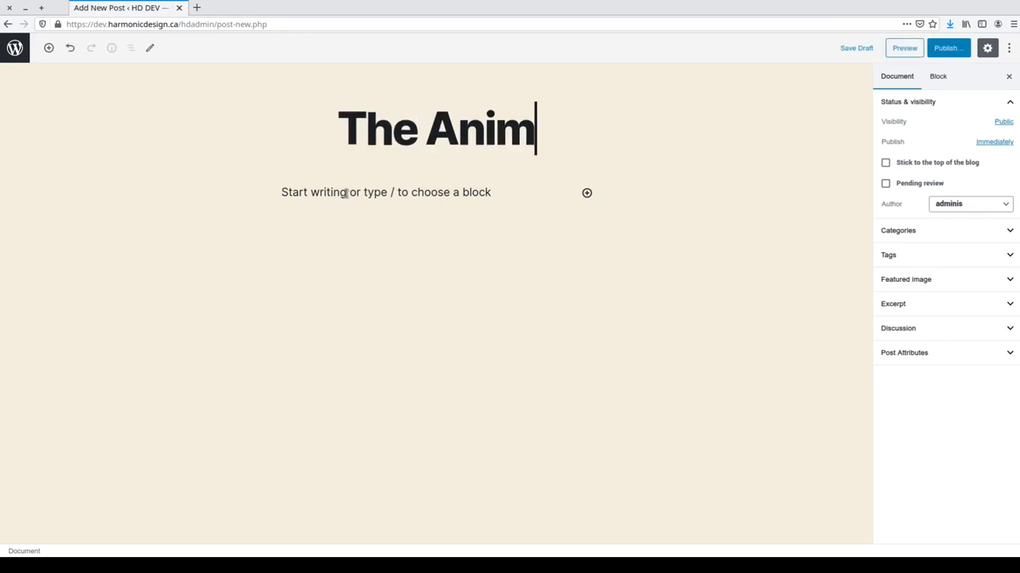
{"action": "type", "text": "al Quiz"}
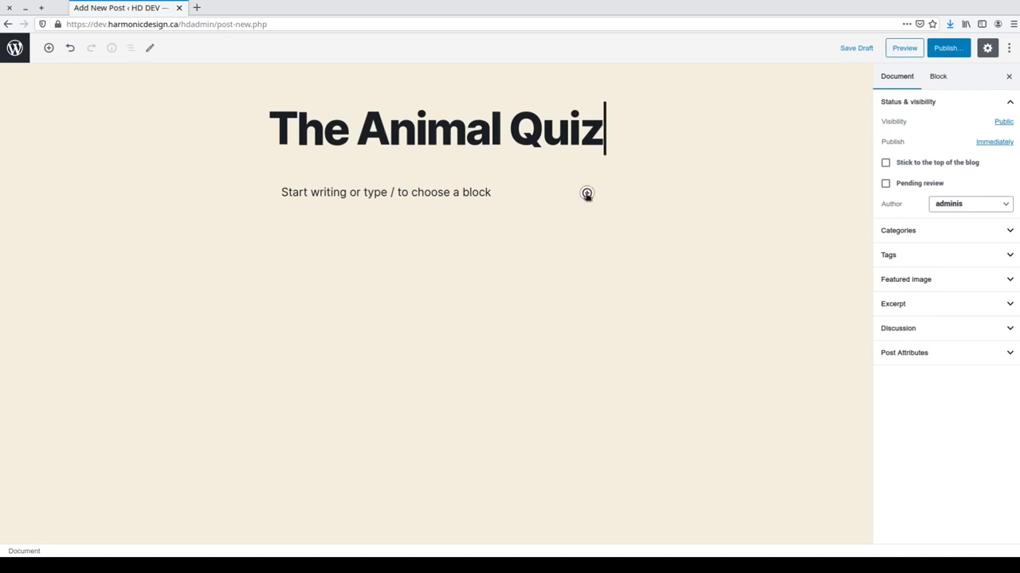
{"action": "left_click", "coordinate": [587, 194]}
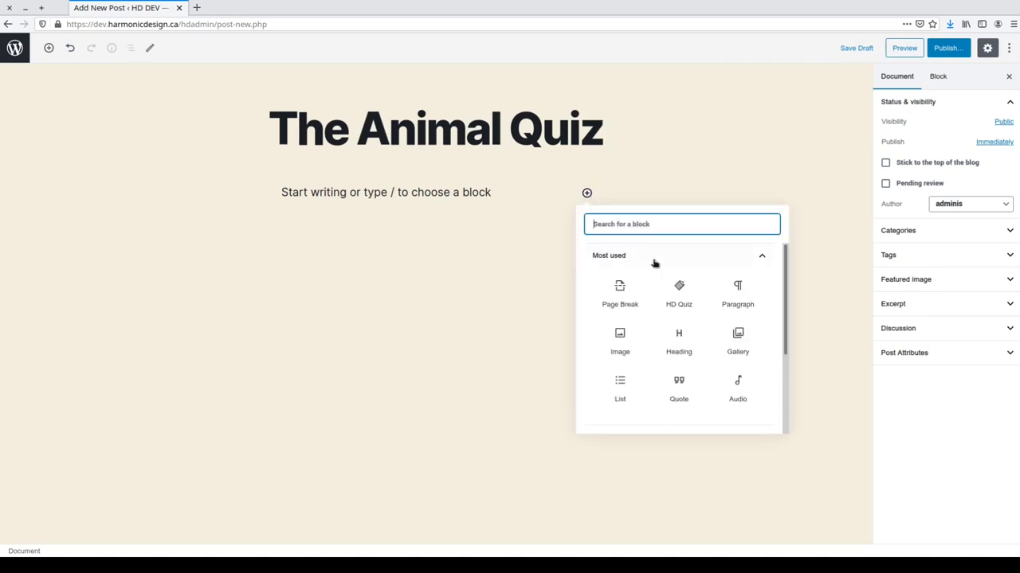
{"action": "left_click", "coordinate": [679, 293]}
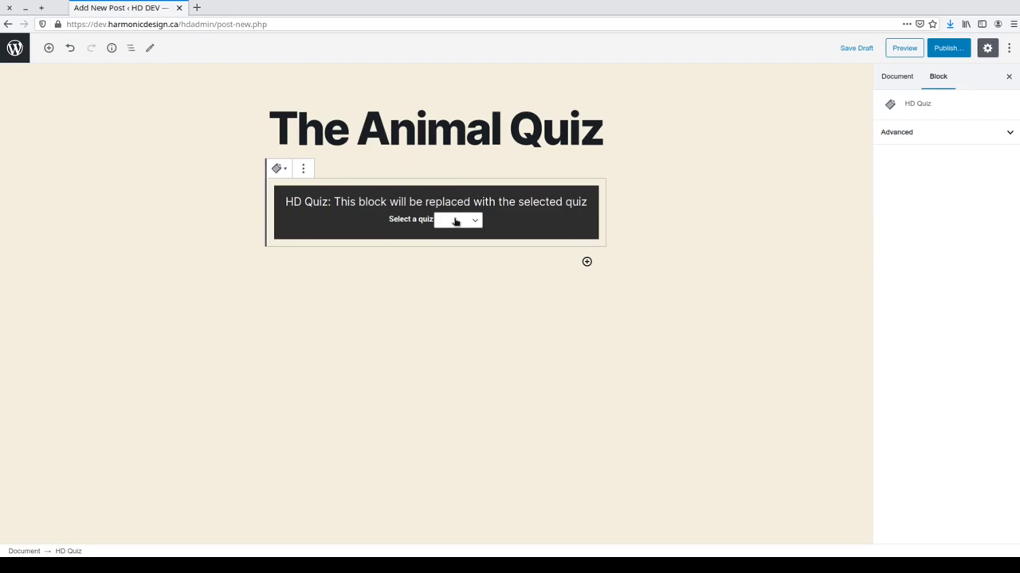
{"action": "left_click", "coordinate": [454, 223]}
{"action": "key", "text": "Down"}
Publish the post and open the live page in a new tab.
{"action": "left_click", "coordinate": [956, 51]}
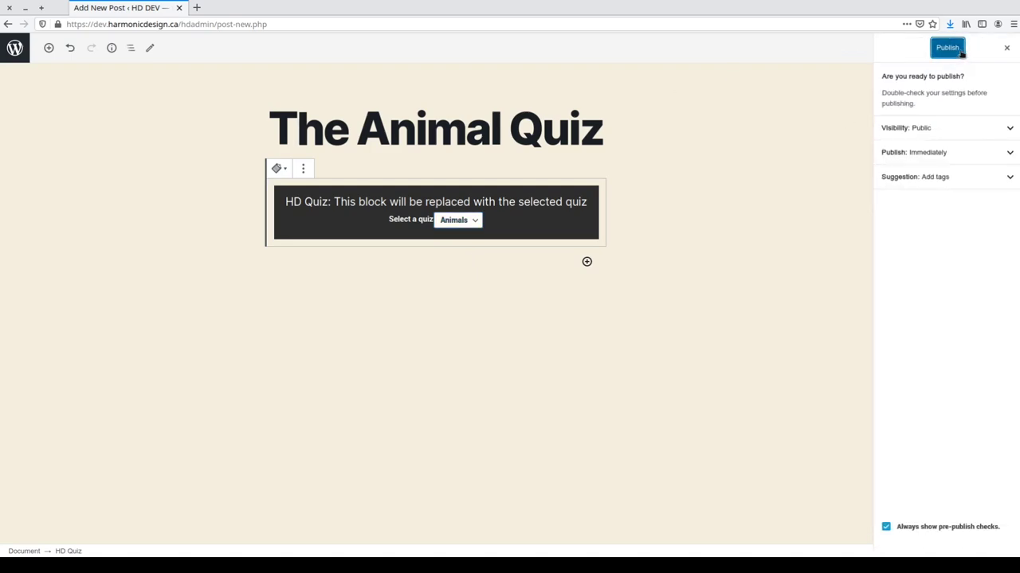
{"action": "left_click", "coordinate": [959, 50]}
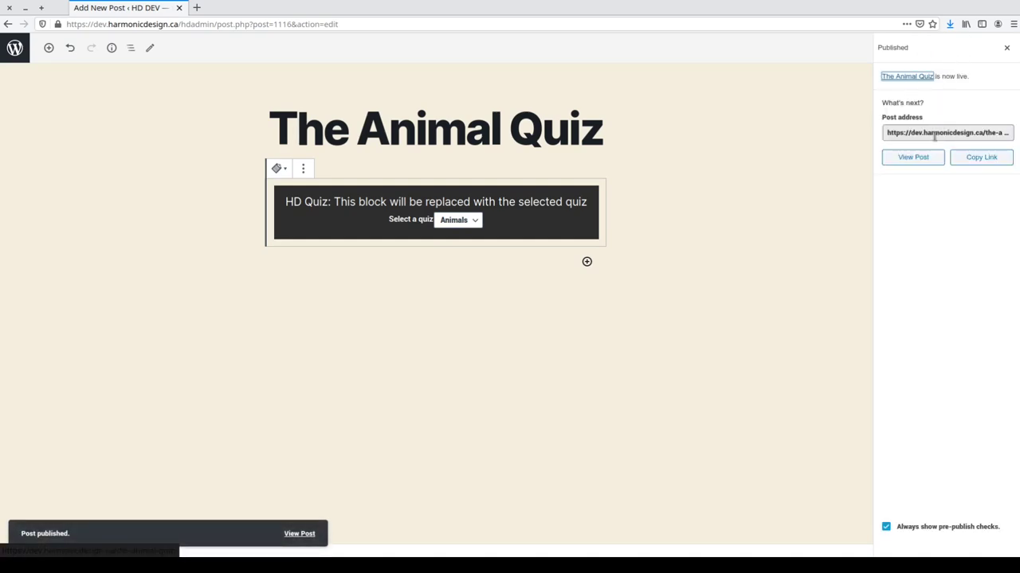
{"action": "left_click", "coordinate": [918, 158]}
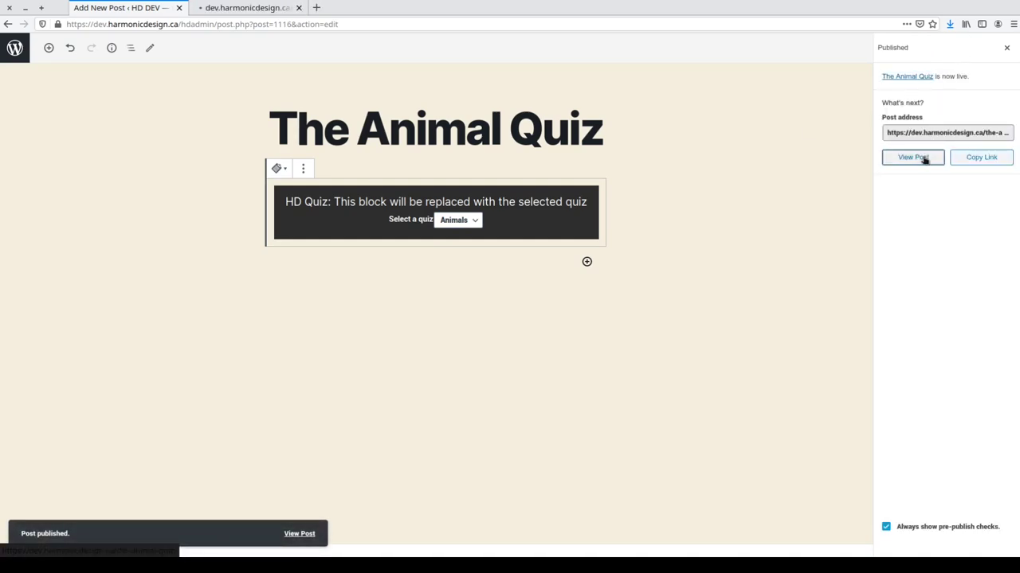
{"action": "left_click", "coordinate": [256, 8]}
On the live quiz, answer question 1 with Gazelle.
{"action": "scroll", "coordinate": [280, 255], "scroll_direction": "down", "scroll_amount": 3}
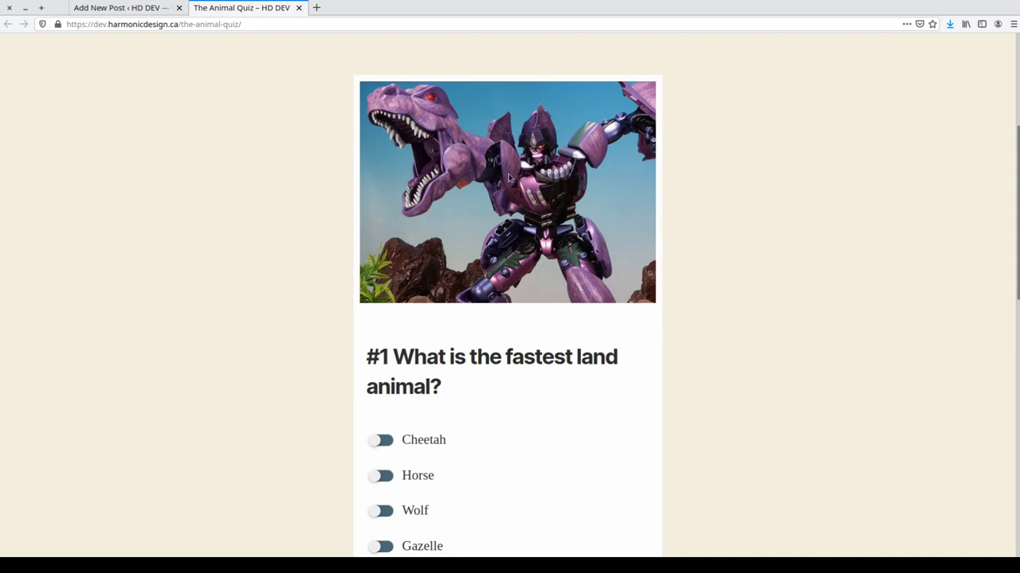
{"action": "left_click_drag", "start_coordinate": [393, 357], "coordinate": [430, 388]}
{"action": "left_click", "coordinate": [431, 384]}
{"action": "scroll", "coordinate": [433, 380], "scroll_direction": "down", "scroll_amount": 3}
{"action": "left_click", "coordinate": [457, 315]}
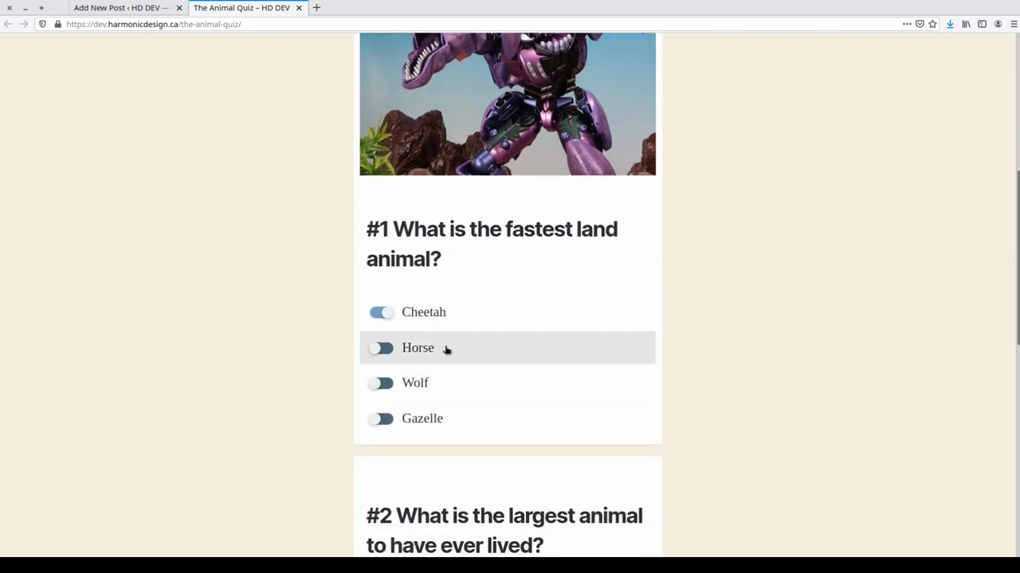
{"action": "left_click", "coordinate": [446, 350]}
{"action": "left_click", "coordinate": [441, 386]}
{"action": "left_click", "coordinate": [439, 420]}
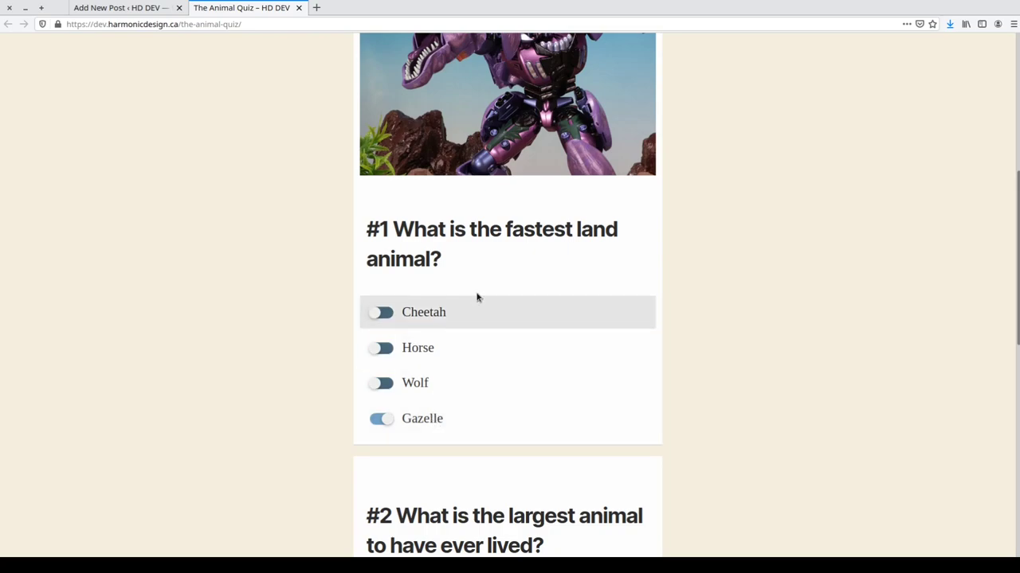
Answer question 2 with Blue Whale and submit the quiz.
{"action": "scroll", "coordinate": [476, 341], "scroll_direction": "down", "scroll_amount": 5}
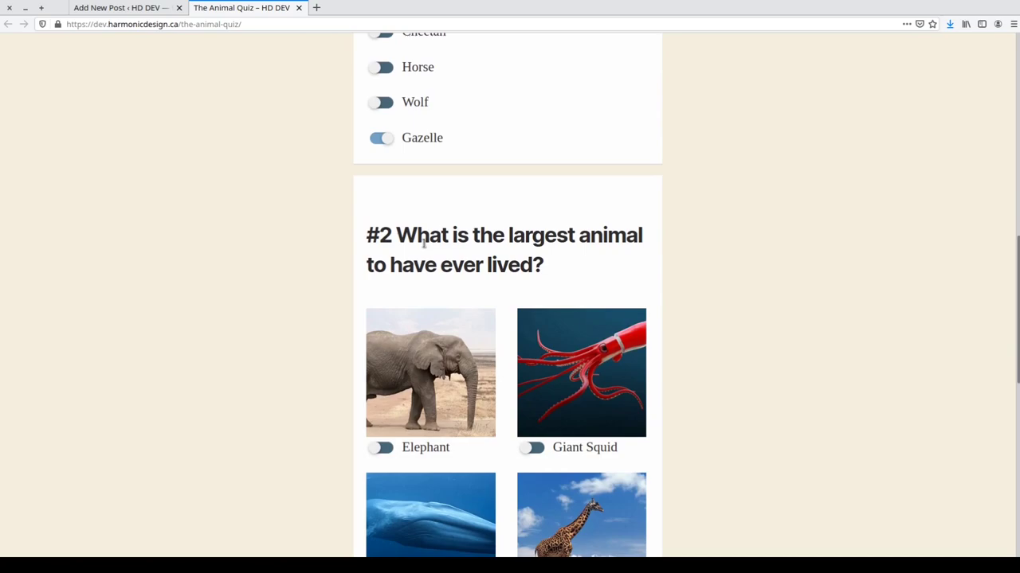
{"action": "scroll", "coordinate": [424, 244], "scroll_direction": "down", "scroll_amount": 2}
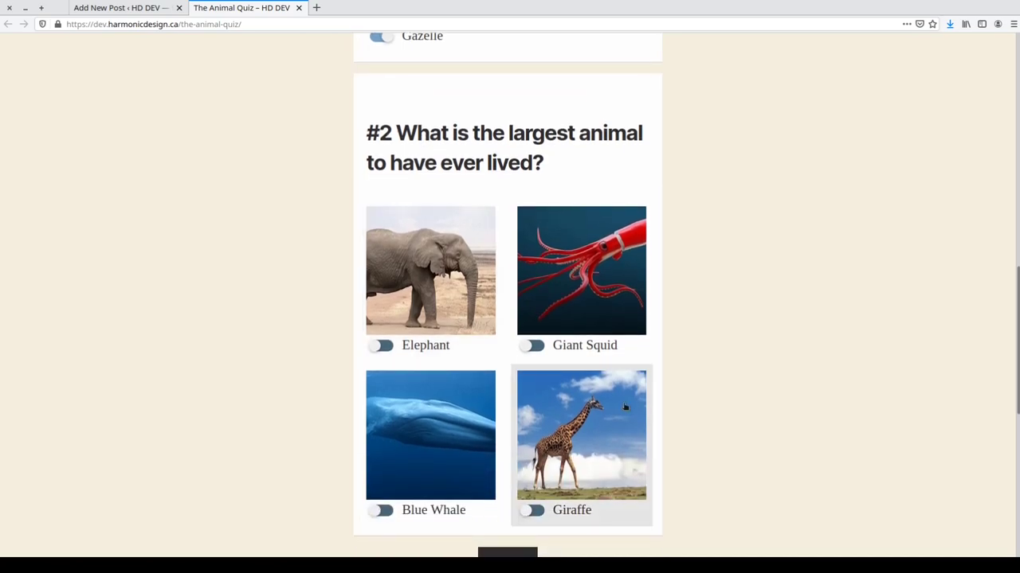
{"action": "left_click", "coordinate": [433, 411]}
{"action": "scroll", "coordinate": [478, 414], "scroll_direction": "down", "scroll_amount": 3}
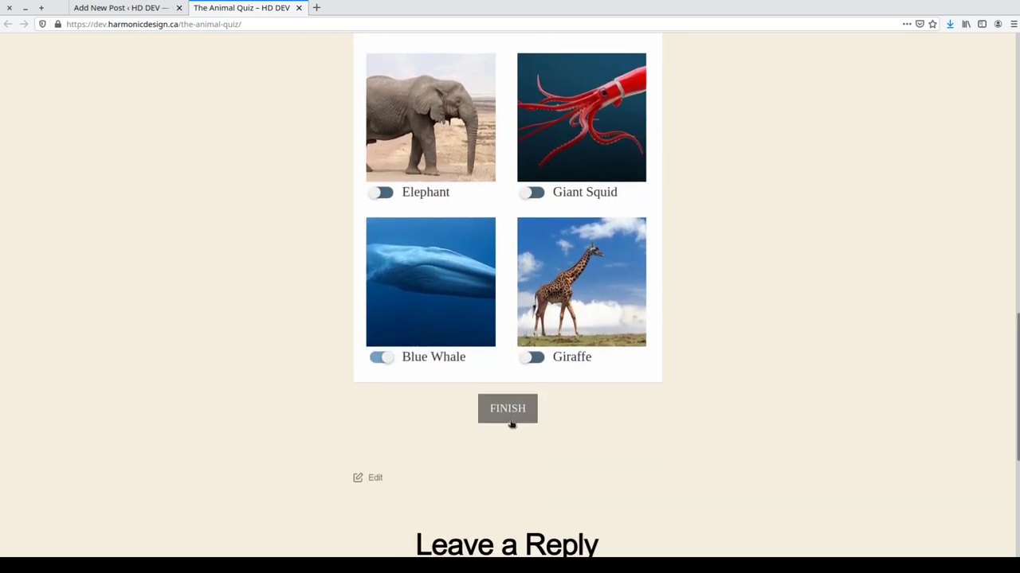
{"action": "left_click", "coordinate": [511, 422]}
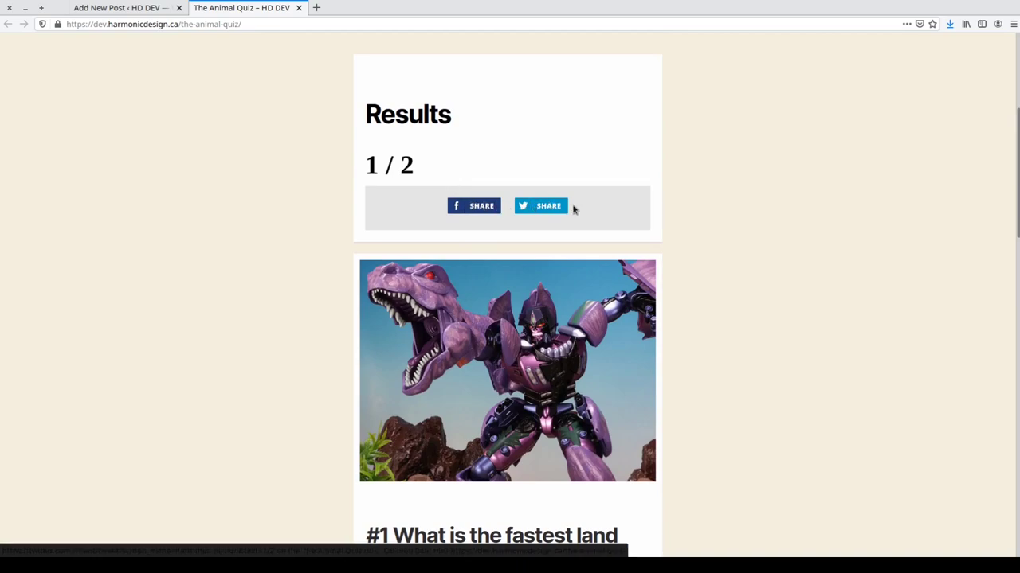
Review the 1 / 2 results and explanation, then switch question 1's answer to Cheetah.
{"action": "scroll", "coordinate": [490, 332], "scroll_direction": "down", "scroll_amount": 4}
{"action": "scroll", "coordinate": [490, 333], "scroll_direction": "down", "scroll_amount": 5}
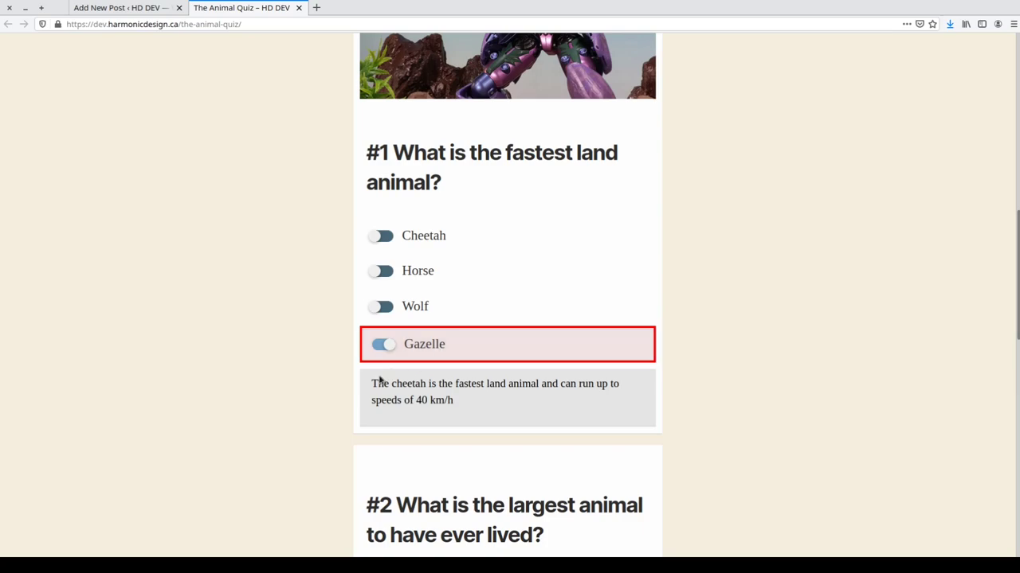
{"action": "mouse_move", "coordinate": [372, 384]}
{"action": "left_mouse_down"}
{"action": "mouse_move", "coordinate": [464, 404]}
{"action": "mouse_move", "coordinate": [371, 384]}
{"action": "left_mouse_up"}
{"action": "left_click", "coordinate": [464, 404]}
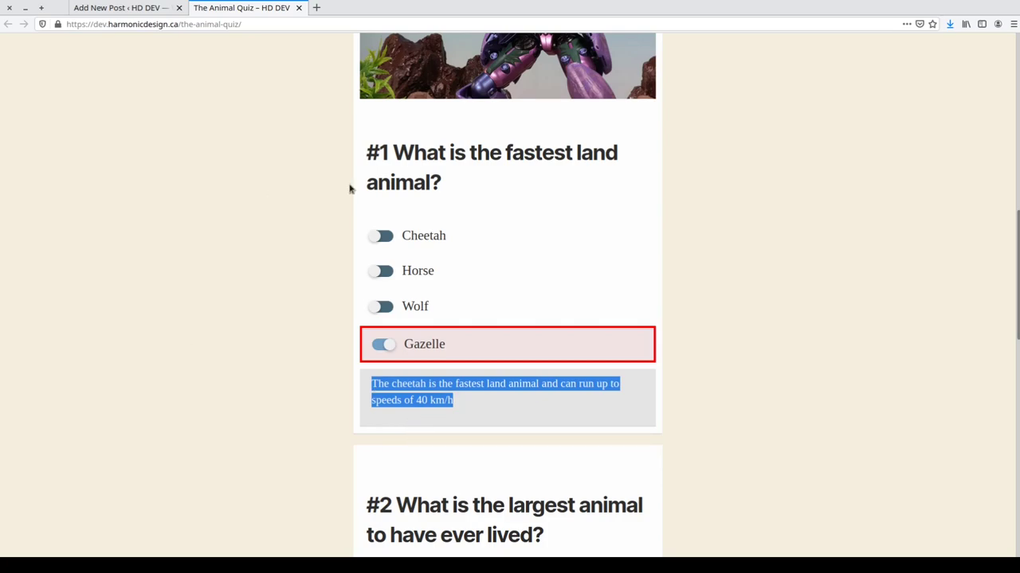
{"action": "left_click", "coordinate": [475, 253]}
{"action": "left_click", "coordinate": [475, 253]}
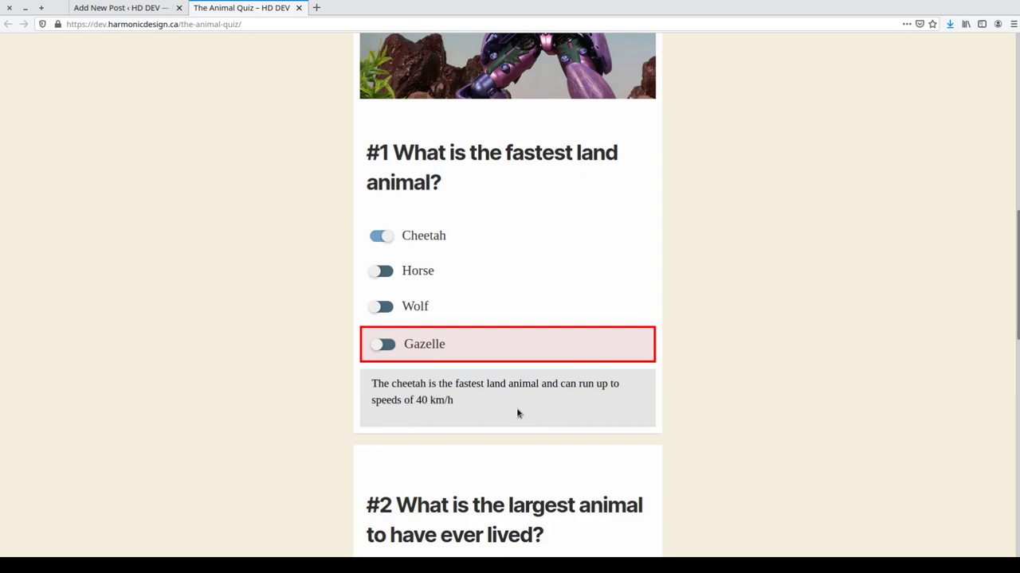
{"action": "scroll", "coordinate": [518, 414], "scroll_direction": "down", "scroll_amount": 5}
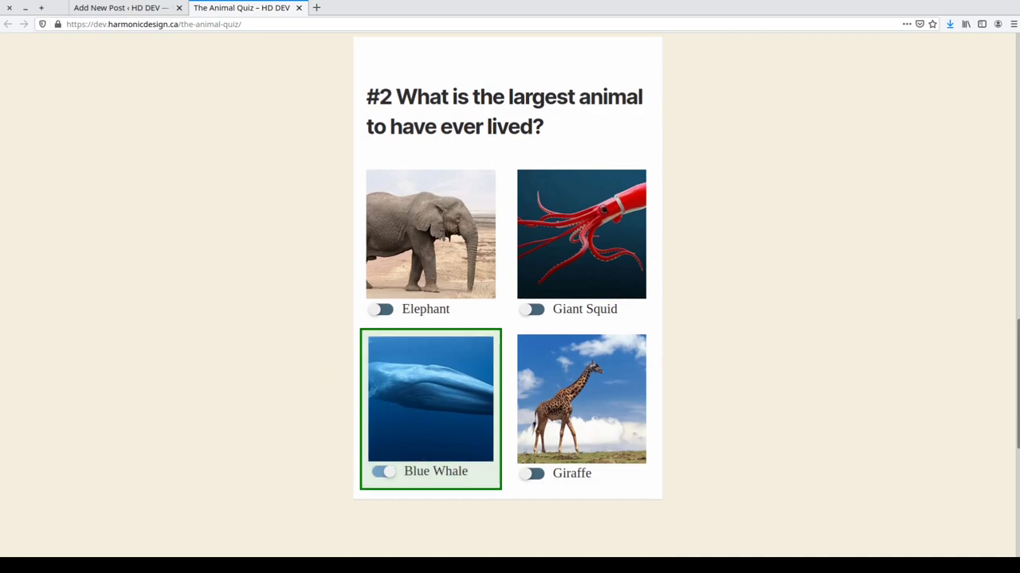
Go from the post editor to HD Quiz and open the Animals quiz settings showing pass percentage 70.
{"action": "left_click", "coordinate": [149, 7]}
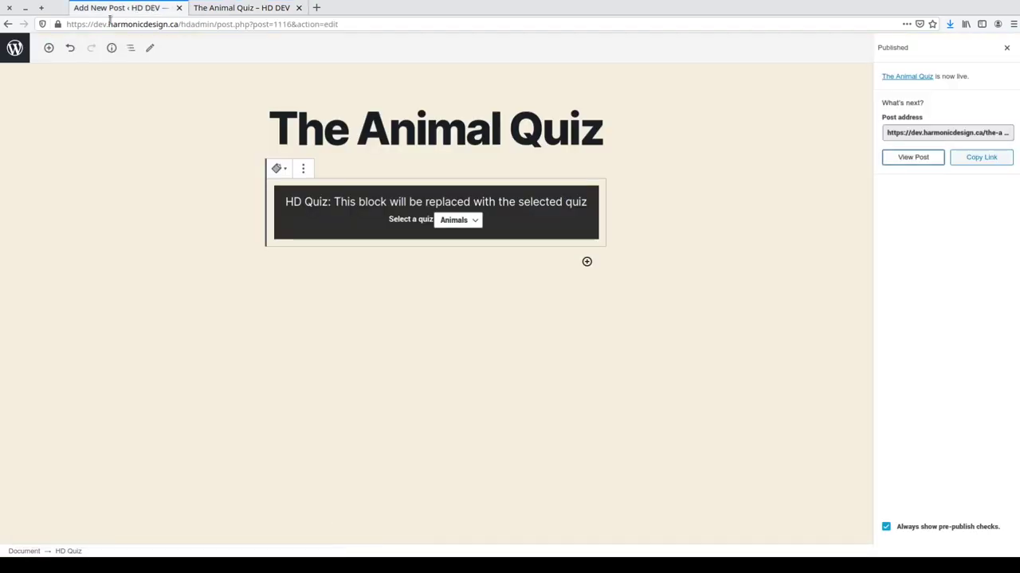
{"action": "left_click", "coordinate": [15, 48]}
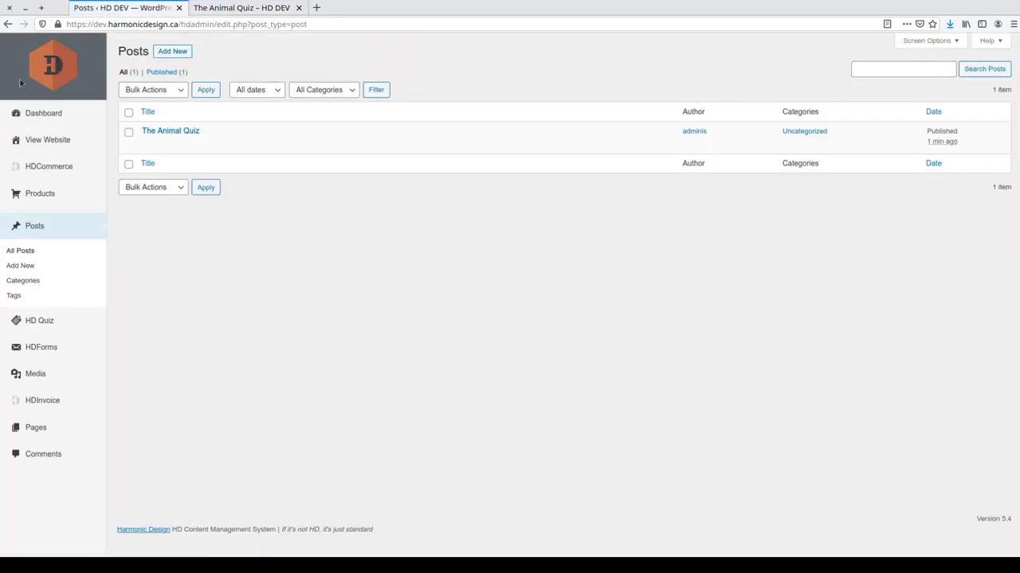
{"action": "left_click", "coordinate": [54, 320]}
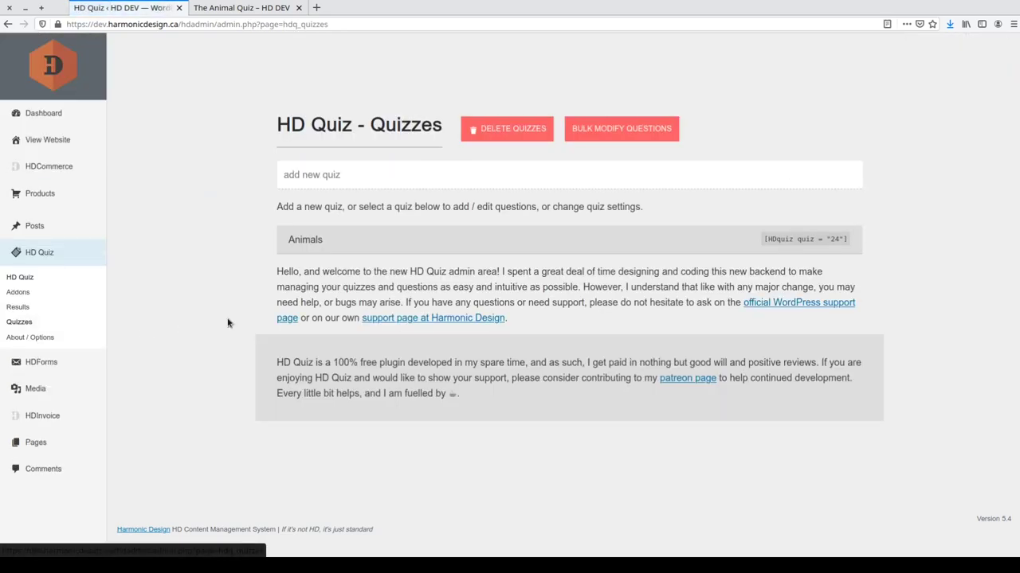
{"action": "left_click", "coordinate": [357, 241]}
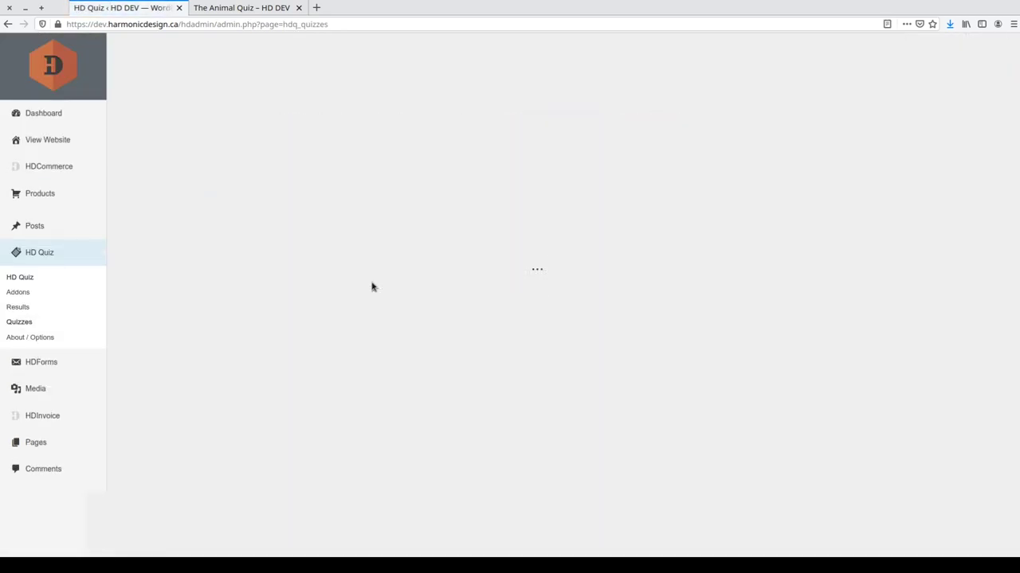
{"action": "left_click", "coordinate": [380, 249]}
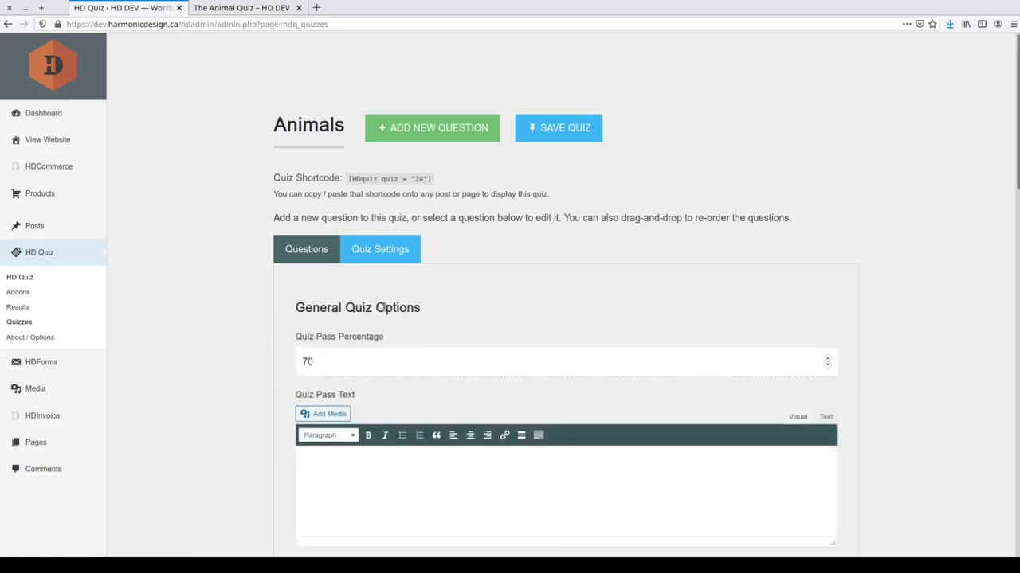
{"action": "scroll", "coordinate": [229, 311], "scroll_direction": "down", "scroll_amount": 3}
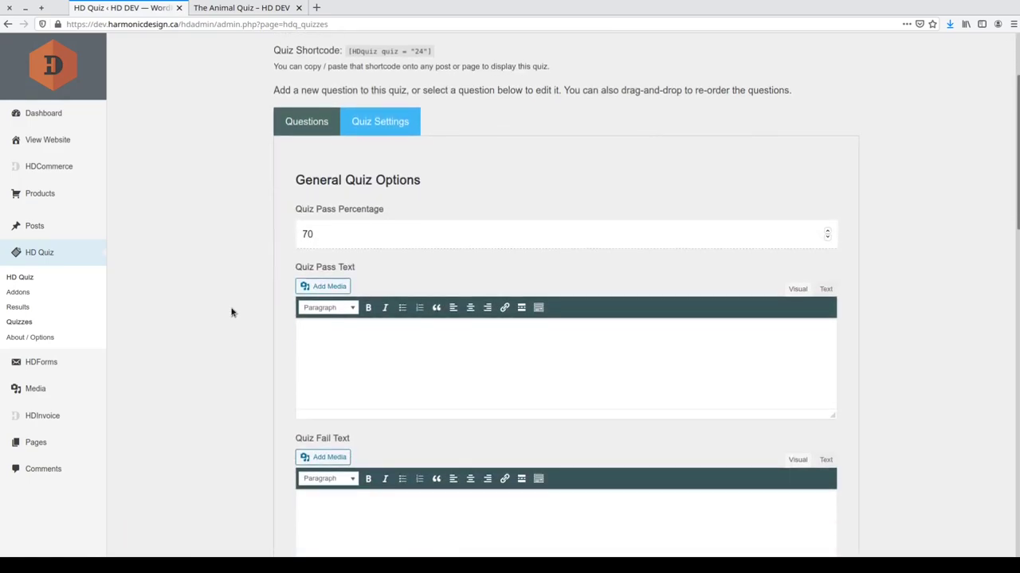
Make the Quiz Pass Text the lion image above a bold CONGRATULATIONS line.
{"action": "left_click", "coordinate": [325, 290]}
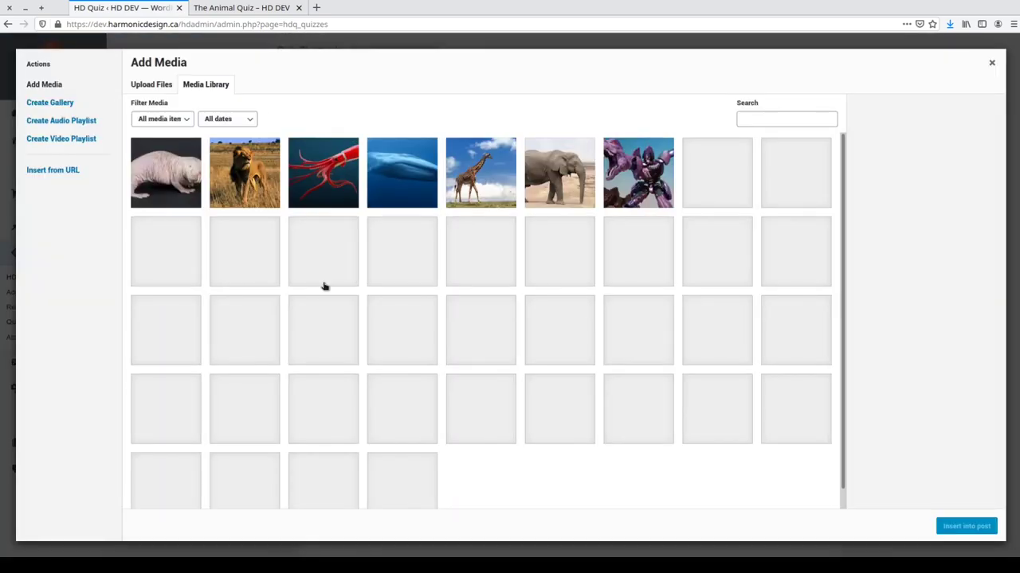
{"action": "left_click", "coordinate": [255, 184]}
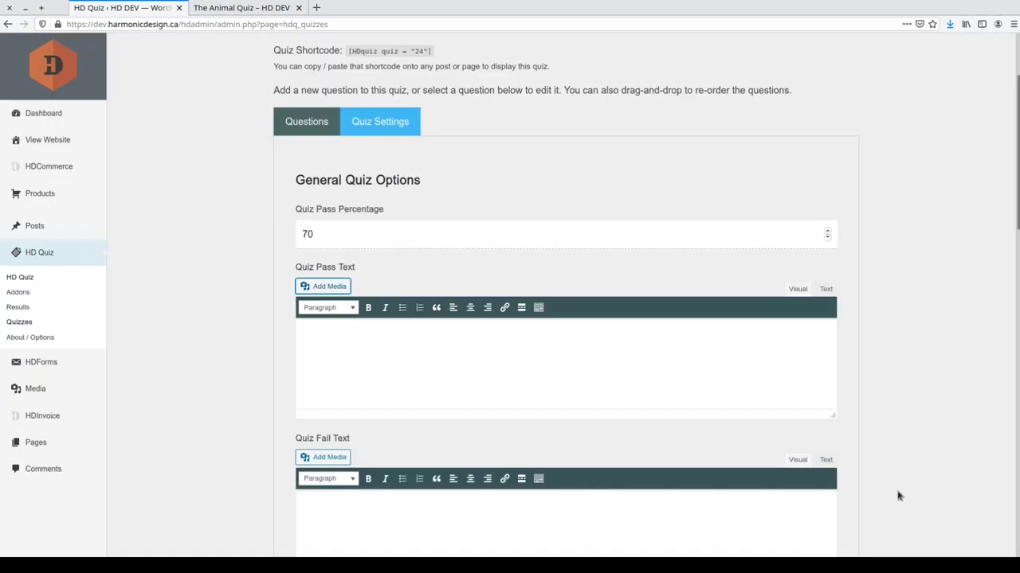
{"action": "scroll", "coordinate": [439, 357], "scroll_direction": "down", "scroll_amount": 2}
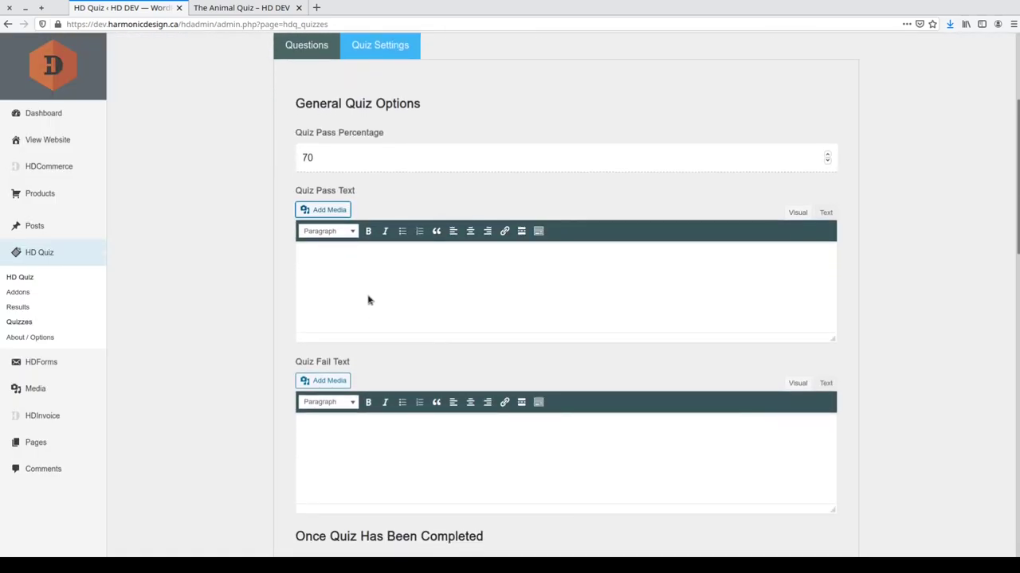
{"action": "left_click", "coordinate": [327, 255]}
{"action": "left_click", "coordinate": [325, 210]}
{"action": "left_click", "coordinate": [251, 169]}
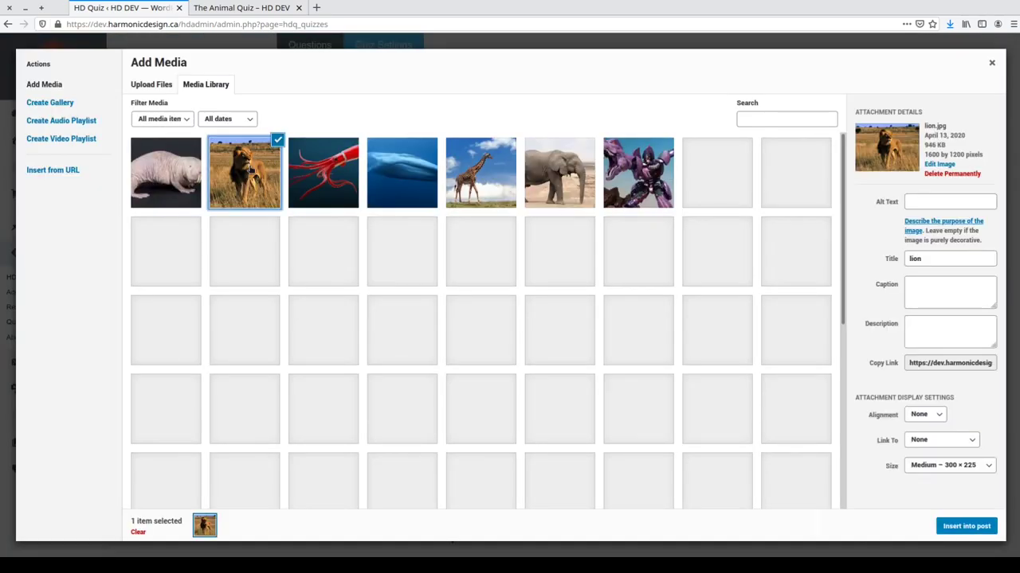
{"action": "left_click", "coordinate": [959, 526]}
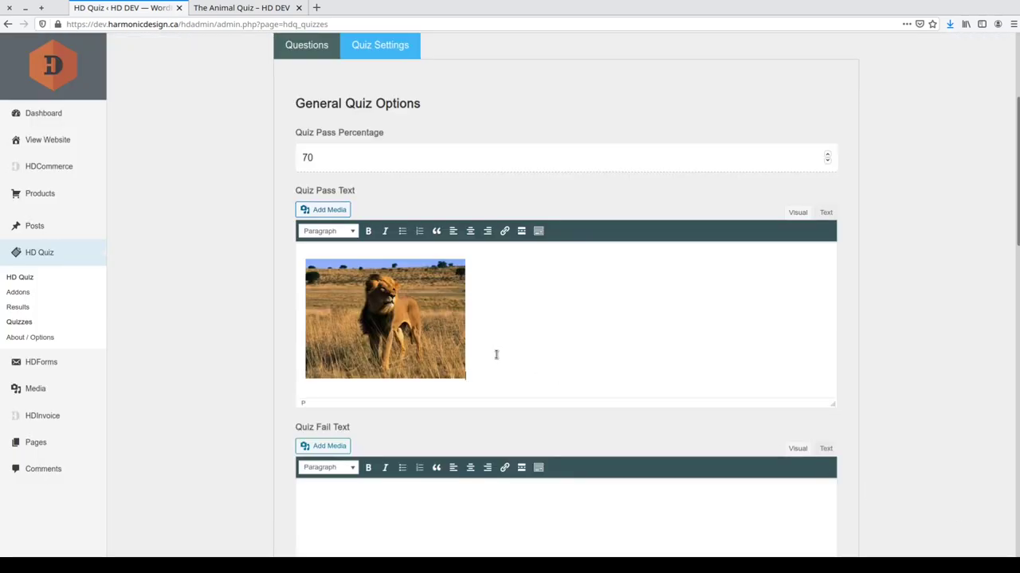
{"action": "key", "text": "Return"}
{"action": "type", "text": "CONG"}
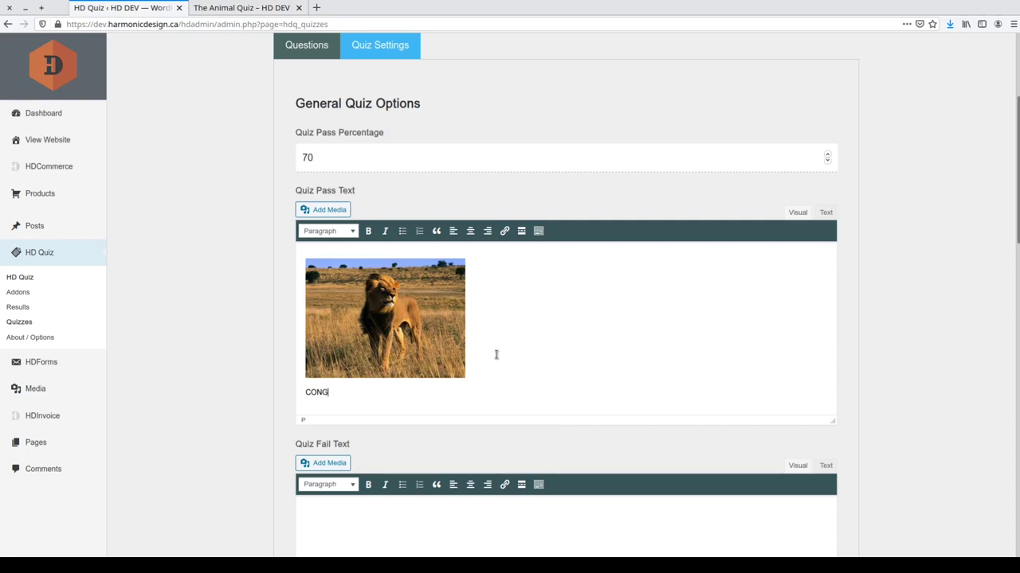
{"action": "type", "text": "RATULATIONS"}
{"action": "key", "text": "shift+Home"}
{"action": "key", "text": "ctrl+b"}
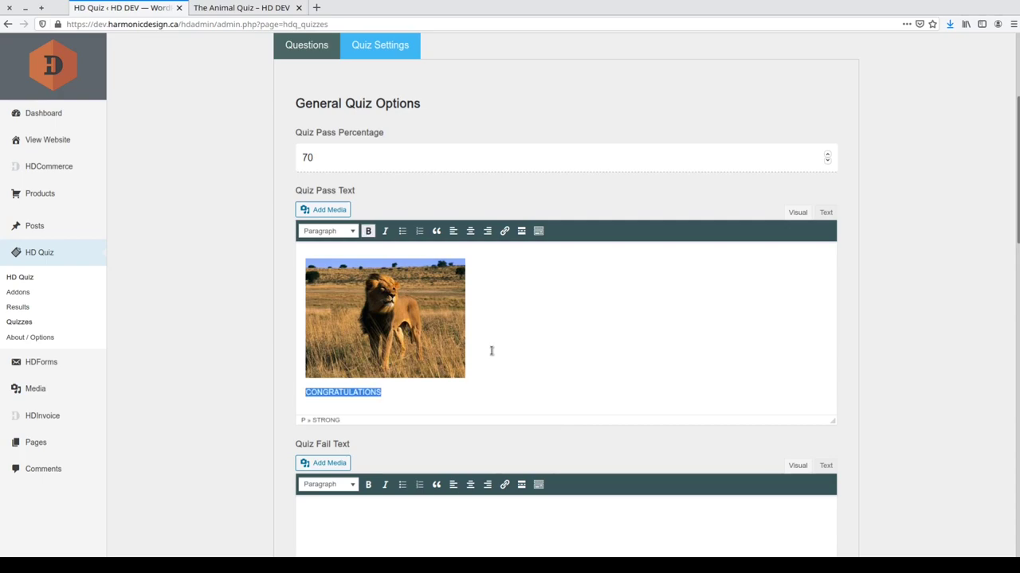
Insert the naked mole-rat photo into the Quiz Fail Text.
{"action": "scroll", "coordinate": [491, 354], "scroll_direction": "down", "scroll_amount": 3}
{"action": "left_click", "coordinate": [362, 380]}
{"action": "left_click", "coordinate": [330, 336]}
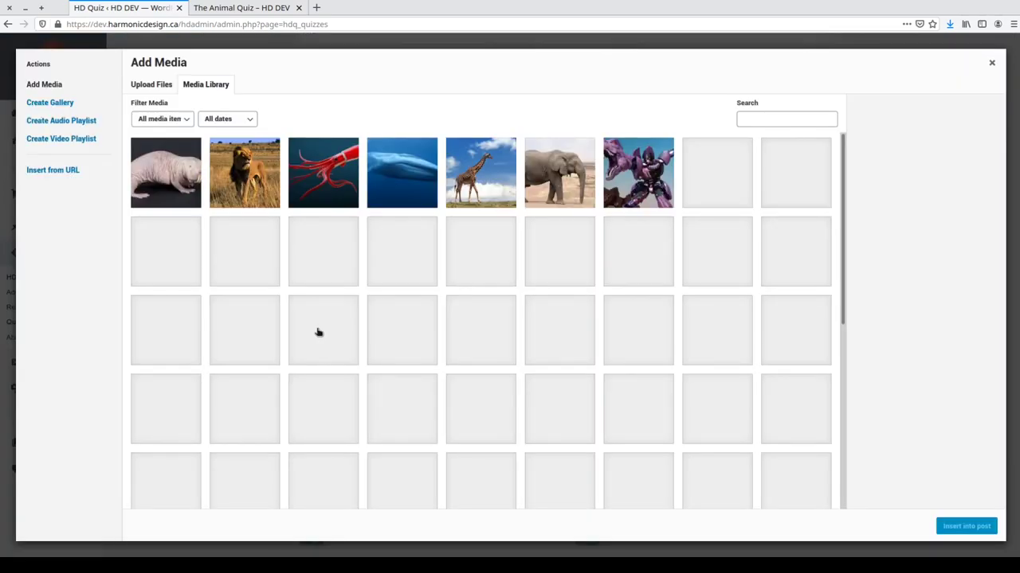
{"action": "left_click", "coordinate": [167, 174]}
{"action": "left_click", "coordinate": [966, 528]}
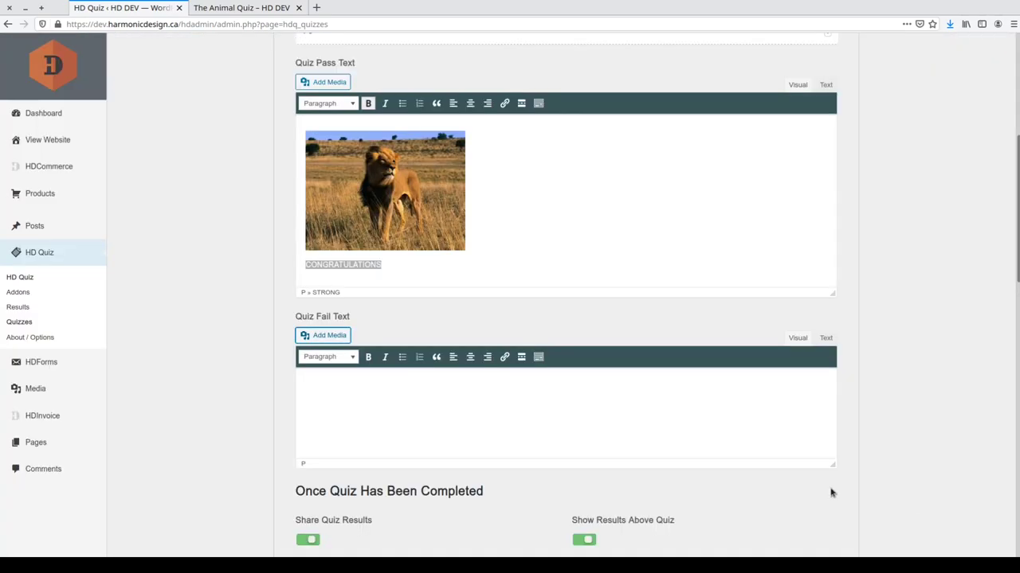
{"action": "left_click", "coordinate": [323, 336]}
{"action": "left_click", "coordinate": [966, 526]}
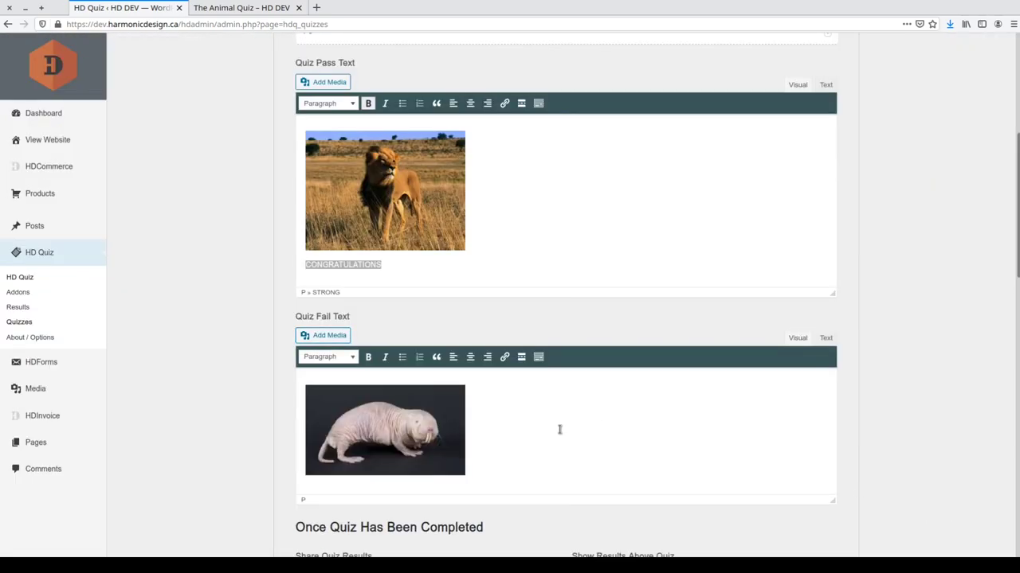
Add a bold line 'YOU NEED TO GO TO THE ZOO AND LEARN MORE' below the photo.
{"action": "key", "text": "Return"}
{"action": "type", "text": "YOU NEED TO LEA"}
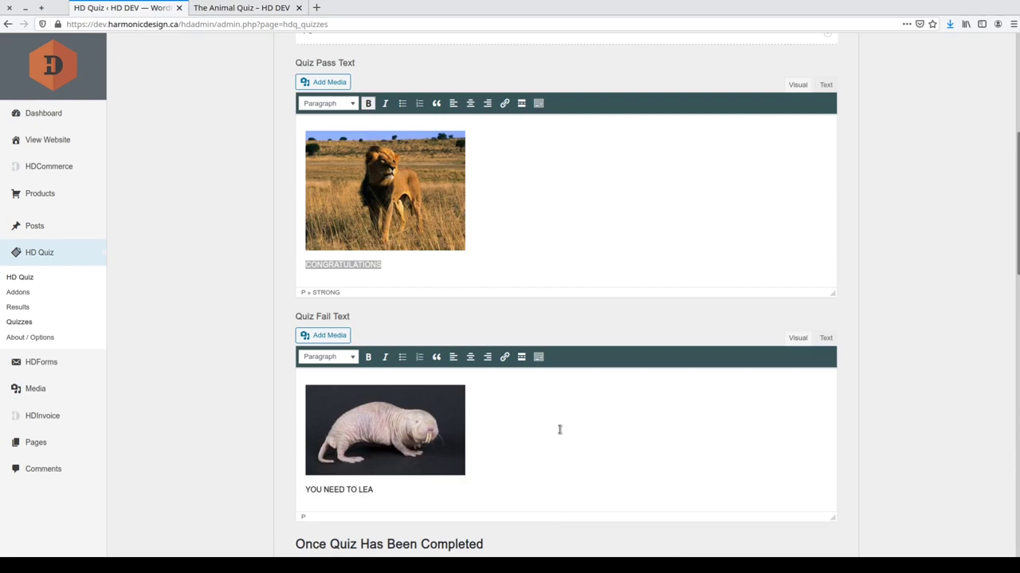
{"action": "key", "text": "BackSpace"}
{"action": "key", "text": "BackSpace"}
{"action": "key", "text": "BackSpace"}
{"action": "type", "text": "GO TO THE ZOO"}
{"action": "key", "text": "BackSpace"}
{"action": "key", "text": "BackSpace"}
{"action": "key", "text": "BackSpace"}
{"action": "type", "text": "ZOO AND LEARN MORE"}
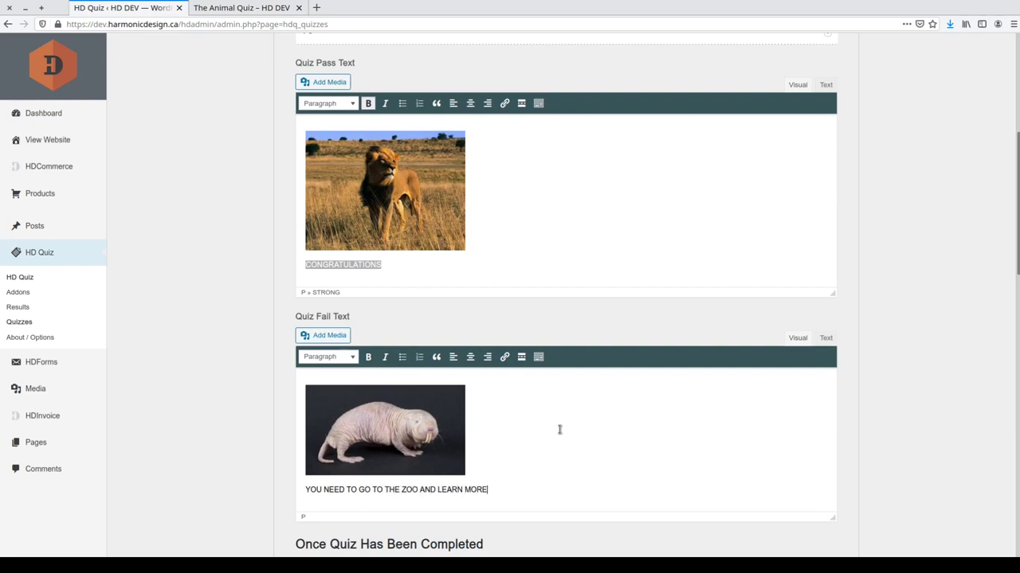
{"action": "key", "text": "shift+Home"}
{"action": "key", "text": "ctrl+b"}
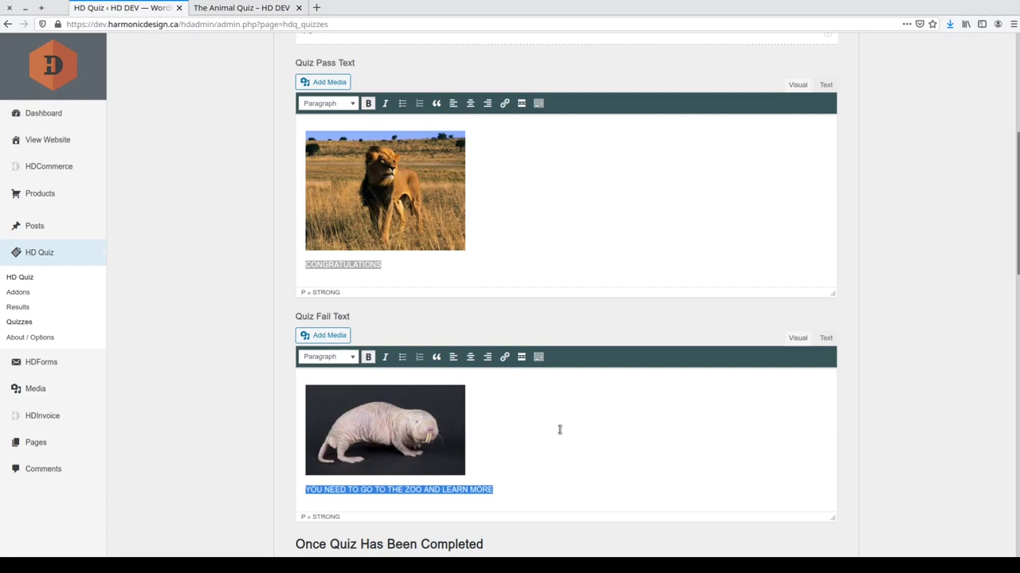
Finish editing the fail text and check the live Animal Quiz page.
{"action": "left_click", "coordinate": [242, 427]}
{"action": "scroll", "coordinate": [241, 426], "scroll_direction": "down", "scroll_amount": 2}
{"action": "scroll", "coordinate": [240, 427], "scroll_direction": "down", "scroll_amount": 6}
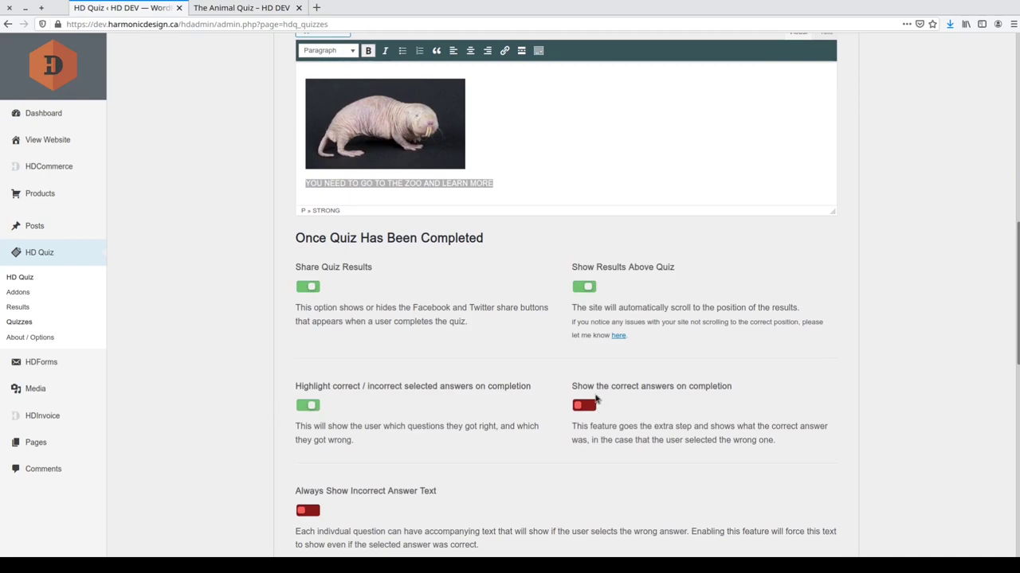
{"action": "scroll", "coordinate": [595, 398], "scroll_direction": "down", "scroll_amount": 2}
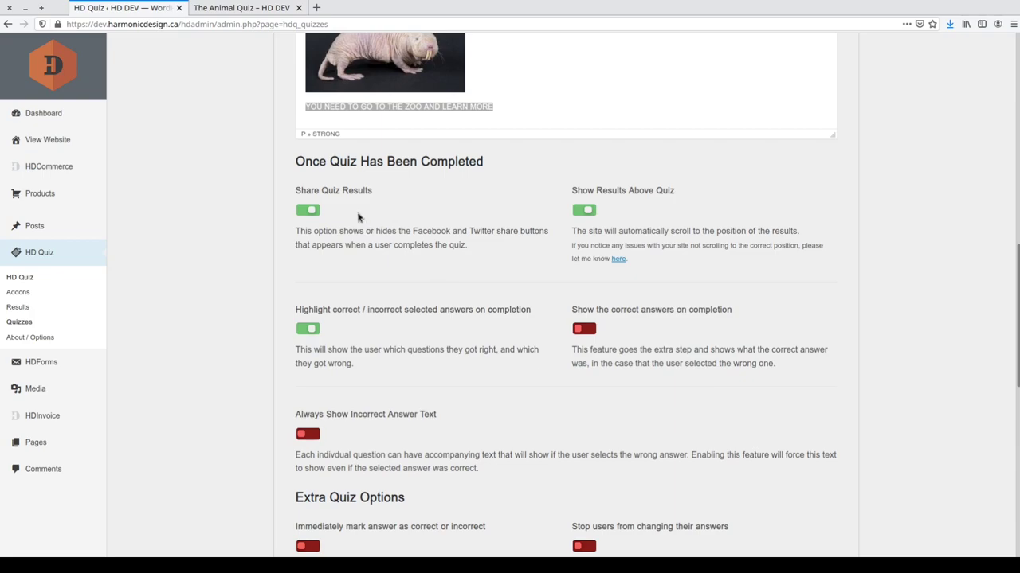
{"action": "left_click", "coordinate": [241, 8]}
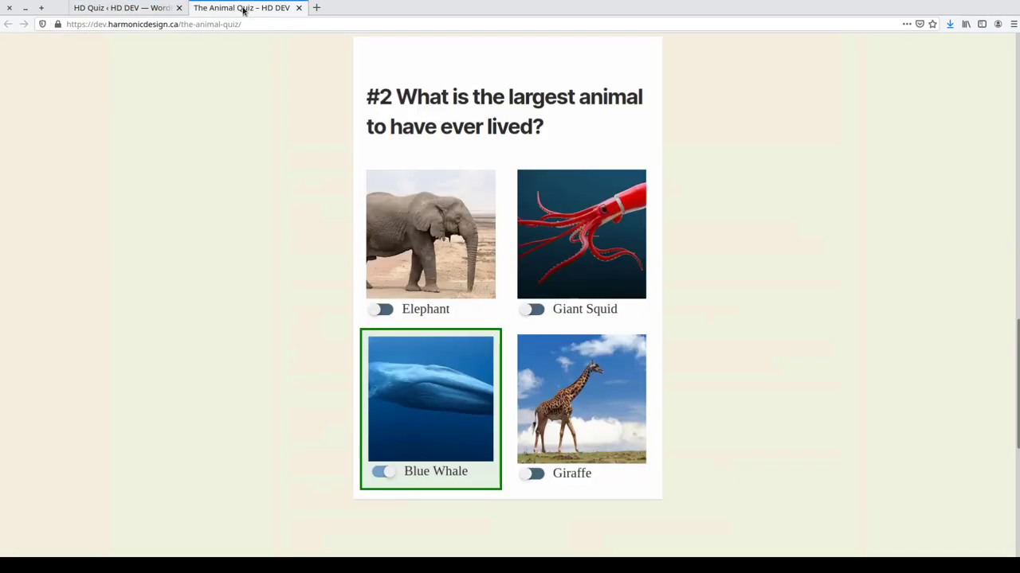
{"action": "scroll", "coordinate": [421, 337], "scroll_direction": "up", "scroll_amount": 20}
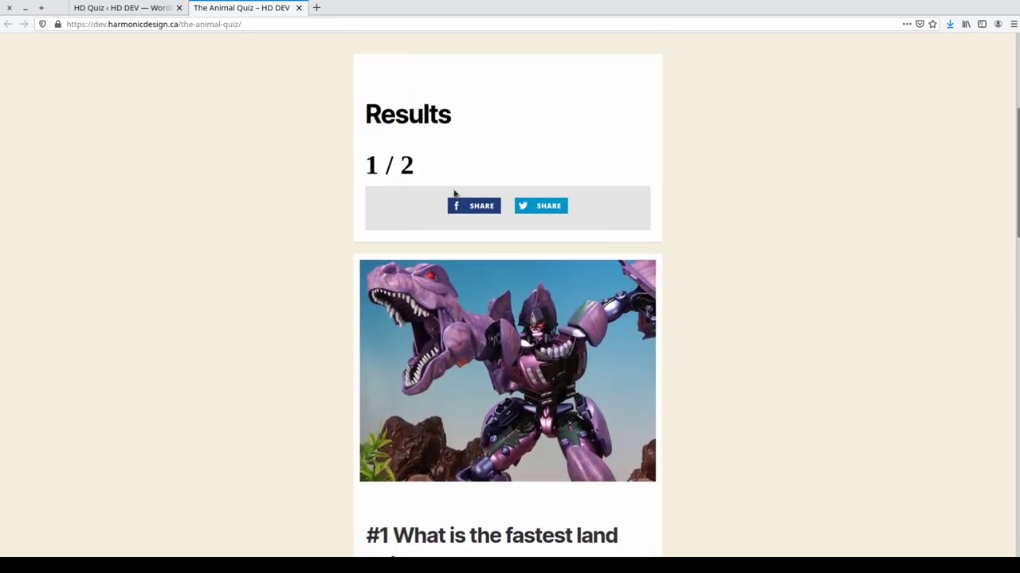
Back in the quiz settings, switch off Share Quiz Results and Show Results Above Quiz.
{"action": "left_click", "coordinate": [153, 9]}
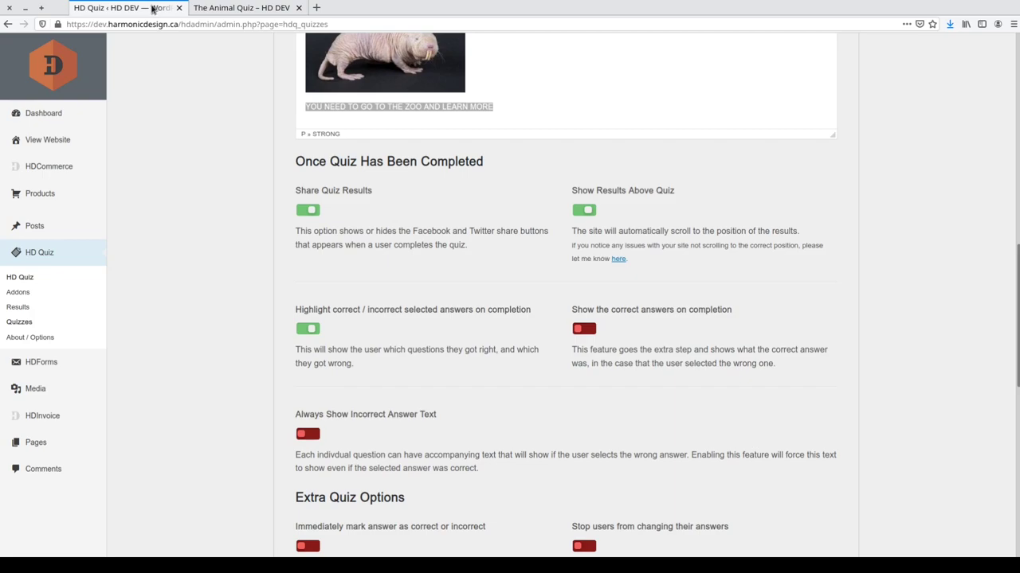
{"action": "left_click", "coordinate": [304, 212]}
{"action": "left_click", "coordinate": [594, 211]}
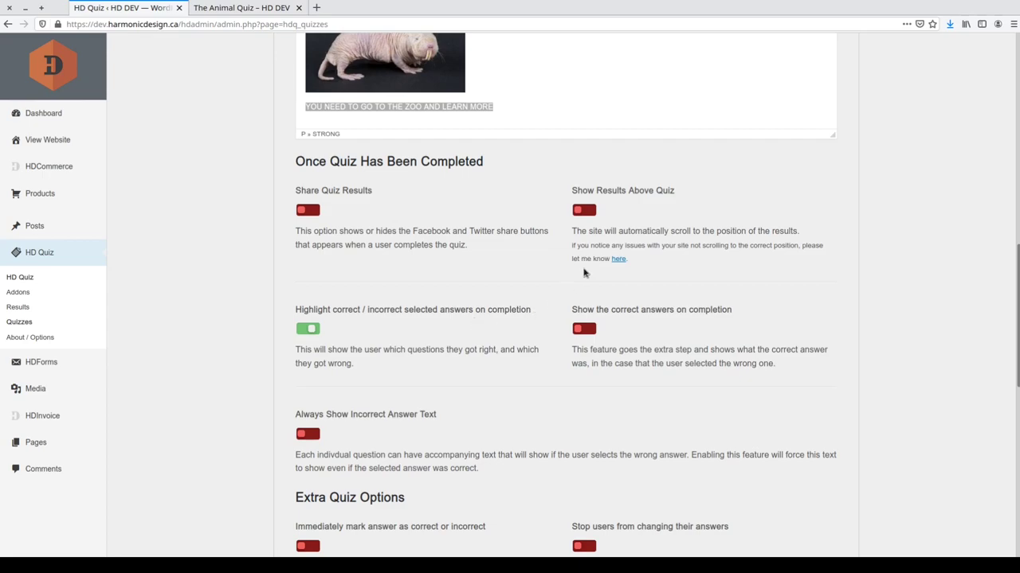
Re-enable Show Results Above Quiz and review the live quiz: Gazelle red, Blue Whale green.
{"action": "left_click", "coordinate": [593, 213]}
{"action": "left_click", "coordinate": [286, 11]}
{"action": "scroll", "coordinate": [270, 297], "scroll_direction": "down", "scroll_amount": 3}
{"action": "scroll", "coordinate": [271, 297], "scroll_direction": "down", "scroll_amount": 2}
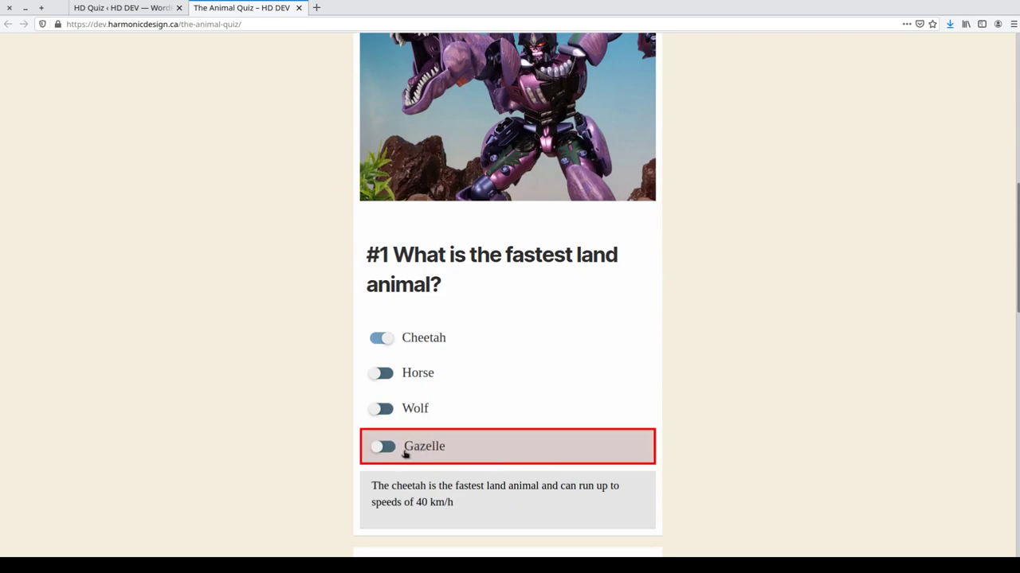
{"action": "scroll", "coordinate": [292, 358], "scroll_direction": "down", "scroll_amount": 8}
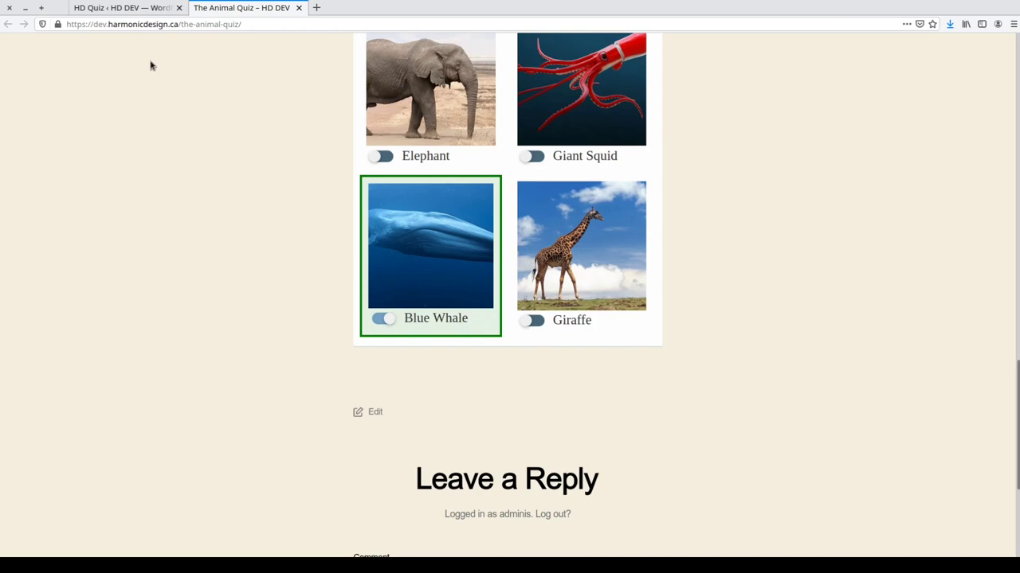
Keep answer highlighting on and enable Show the correct answers on completion.
{"action": "left_click", "coordinate": [143, 9]}
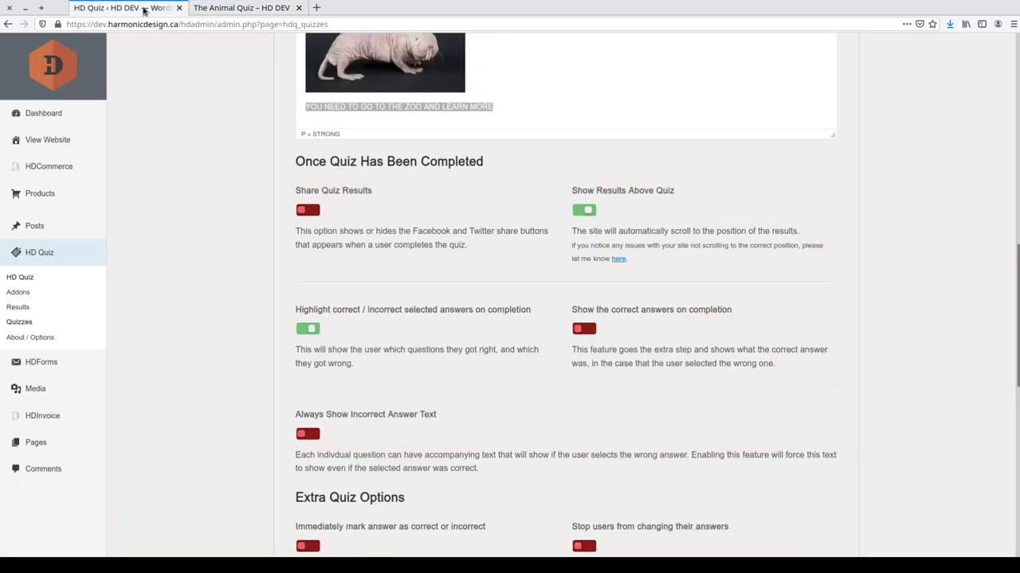
{"action": "left_click", "coordinate": [306, 329]}
{"action": "left_click", "coordinate": [307, 329]}
{"action": "left_click", "coordinate": [591, 334]}
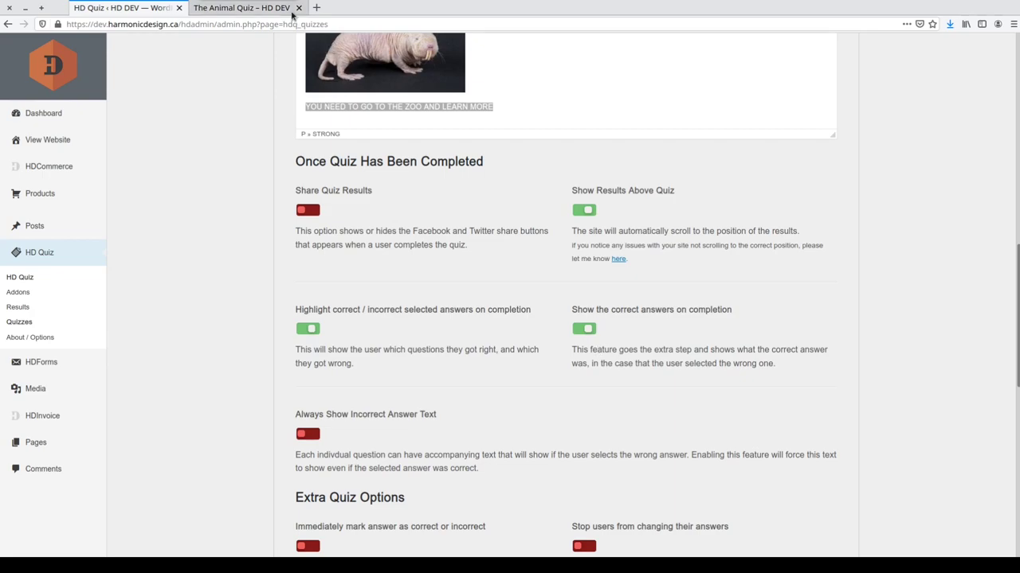
Test the live quiz by changing question 1's answer to Gazelle.
{"action": "left_click", "coordinate": [247, 8]}
{"action": "scroll", "coordinate": [311, 347], "scroll_direction": "up", "scroll_amount": 3}
{"action": "scroll", "coordinate": [313, 351], "scroll_direction": "up", "scroll_amount": 4}
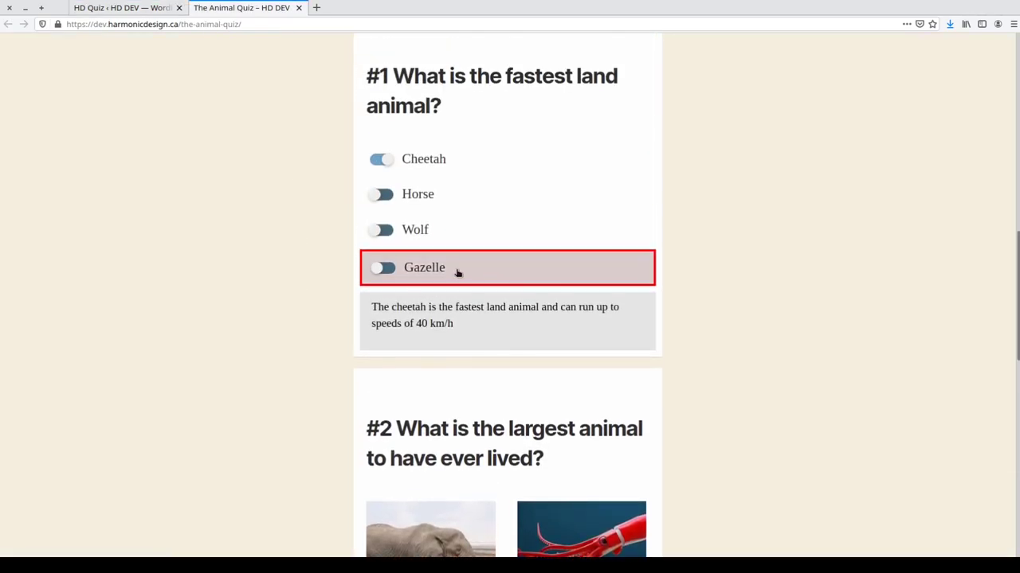
{"action": "left_click", "coordinate": [436, 273]}
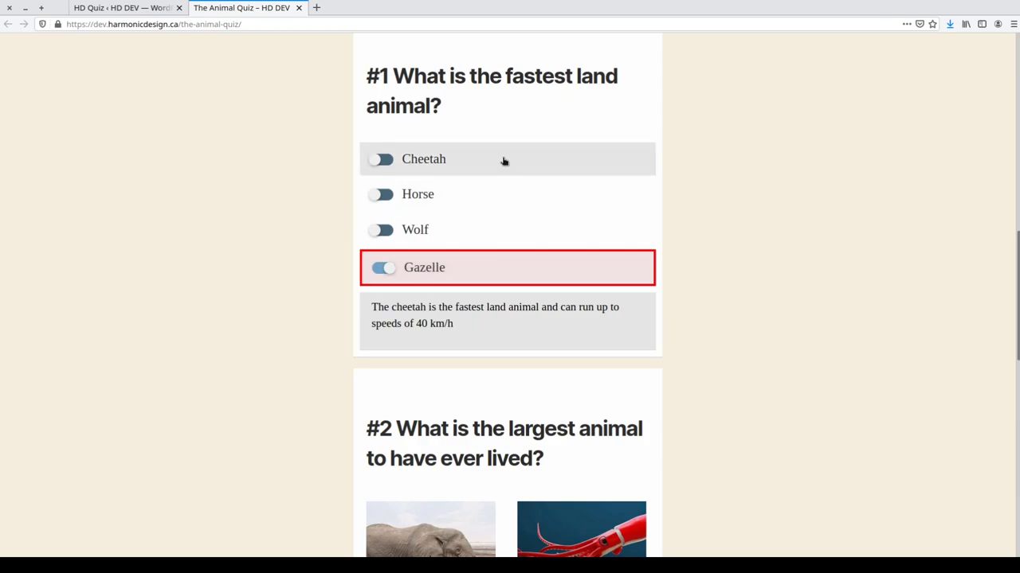
{"action": "left_click", "coordinate": [147, 11]}
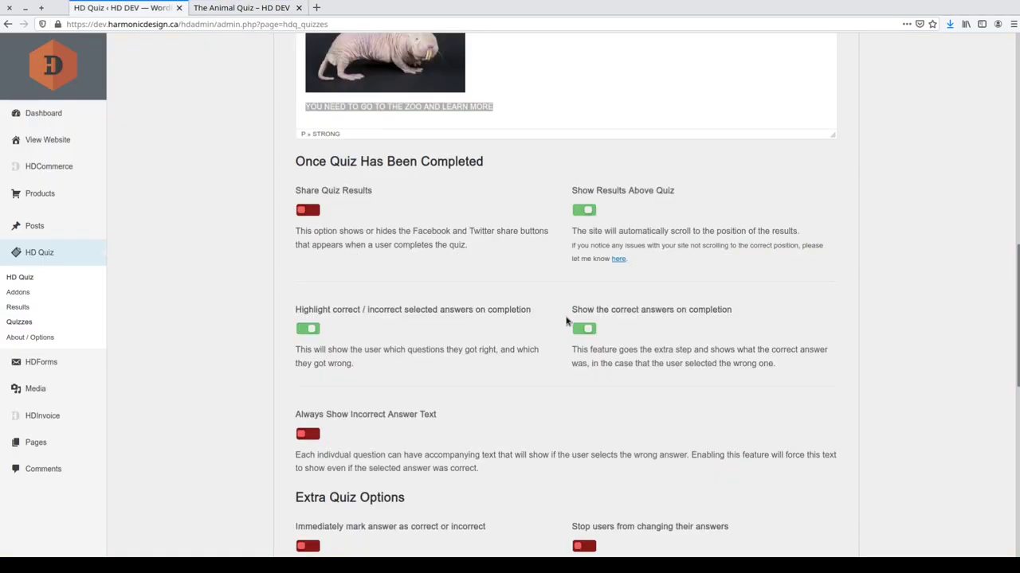
{"action": "left_click", "coordinate": [272, 11]}
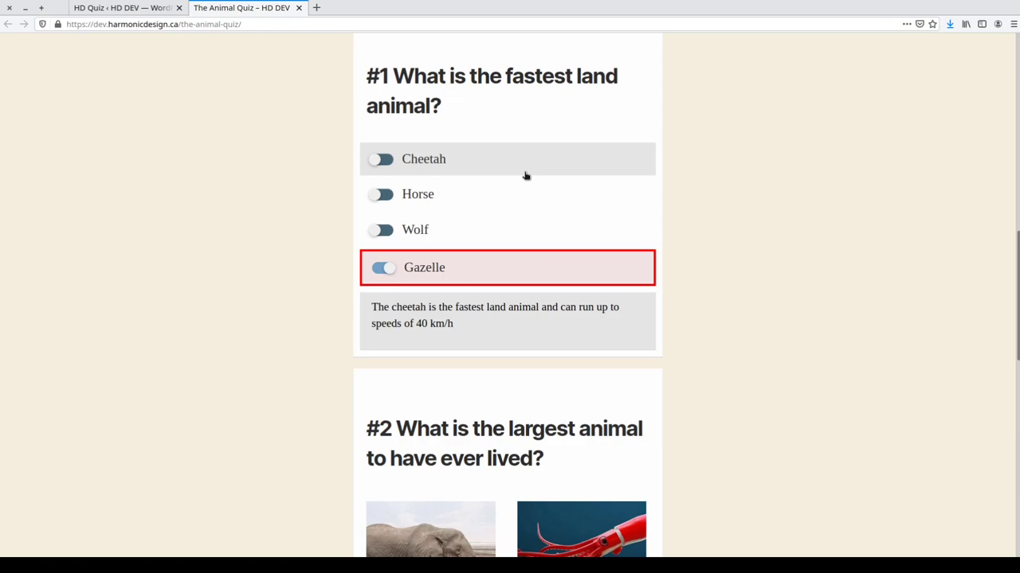
{"action": "left_click", "coordinate": [152, 10]}
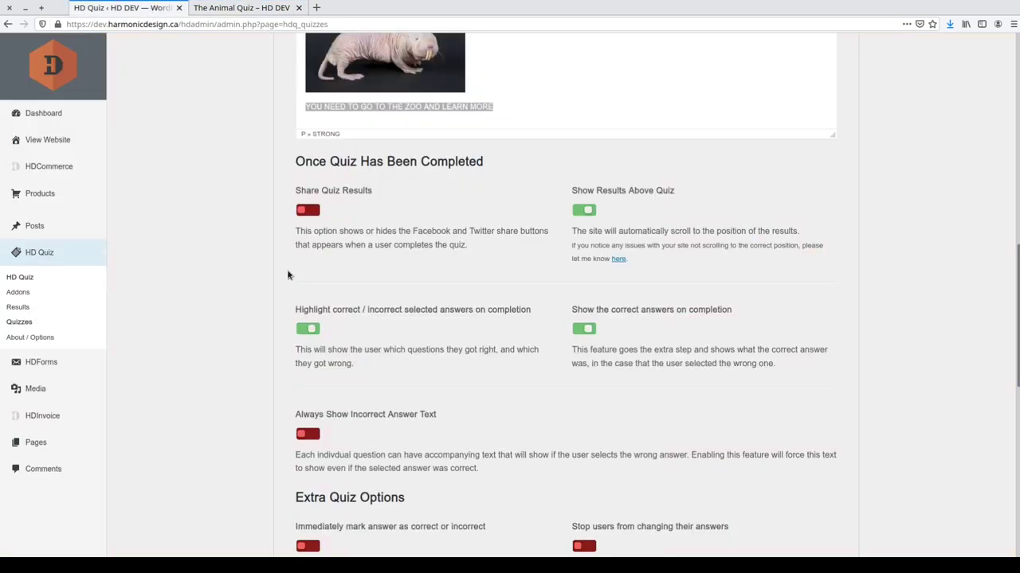
Check the cheetah explanation on the live quiz, then enable immediate correct/incorrect marking.
{"action": "scroll", "coordinate": [288, 274], "scroll_direction": "down", "scroll_amount": 6}
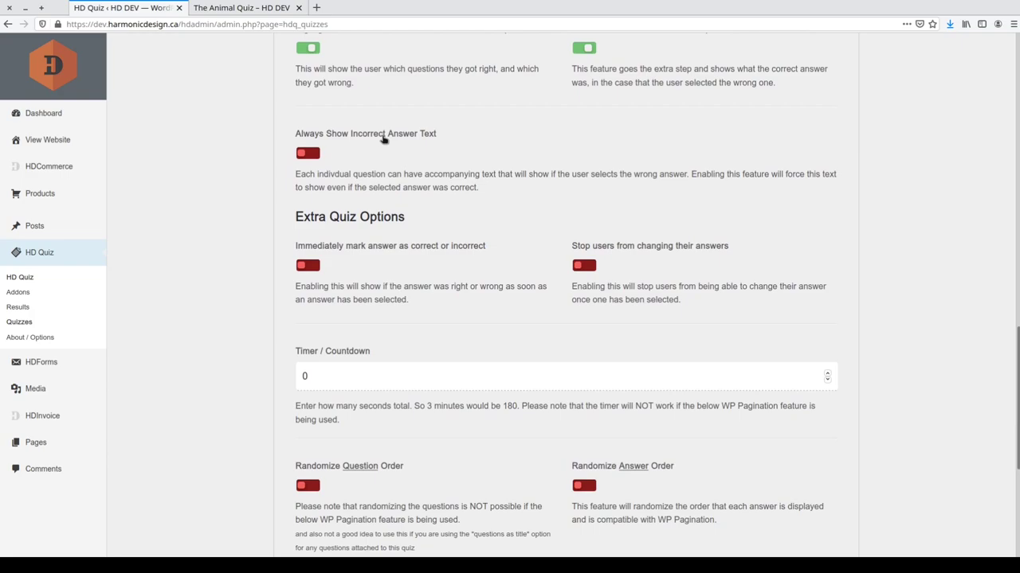
{"action": "left_click", "coordinate": [276, 11]}
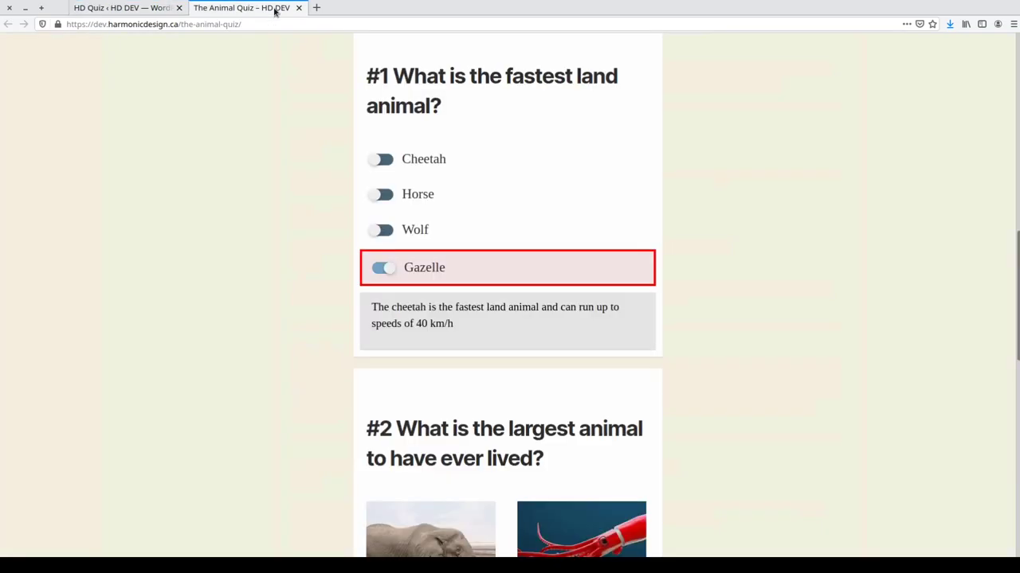
{"action": "left_click_drag", "start_coordinate": [371, 307], "coordinate": [458, 324]}
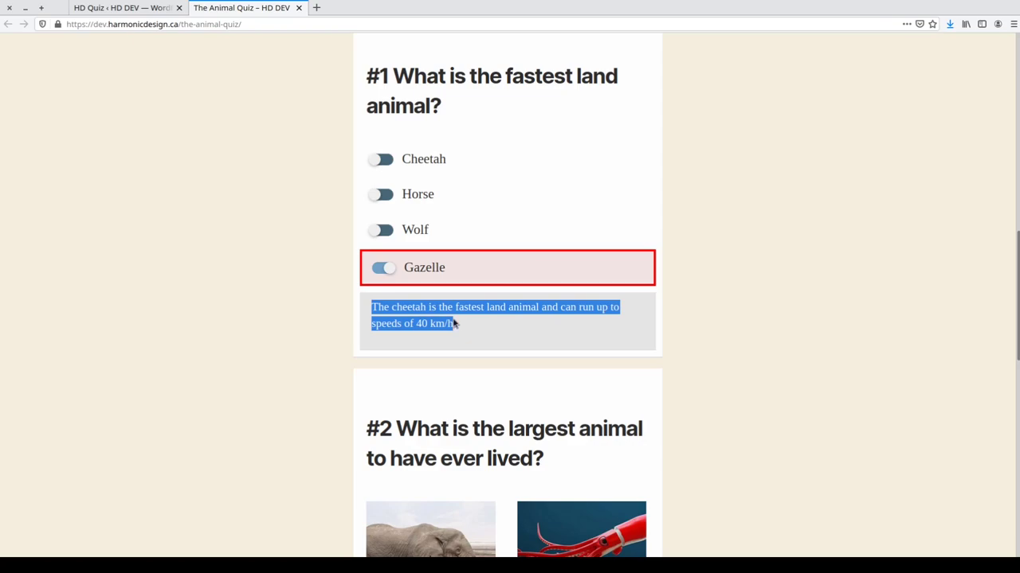
{"action": "left_click", "coordinate": [151, 14]}
{"action": "left_click", "coordinate": [354, 246]}
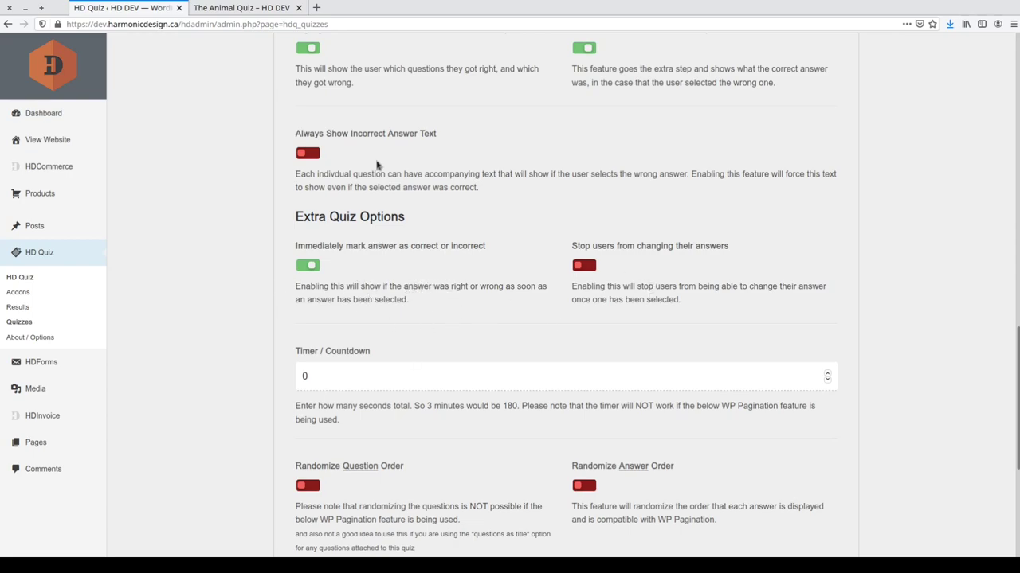
Turn on Always Show Incorrect Answer Text and check the live quiz's feedback.
{"action": "left_click", "coordinate": [307, 155]}
{"action": "left_click", "coordinate": [240, 9]}
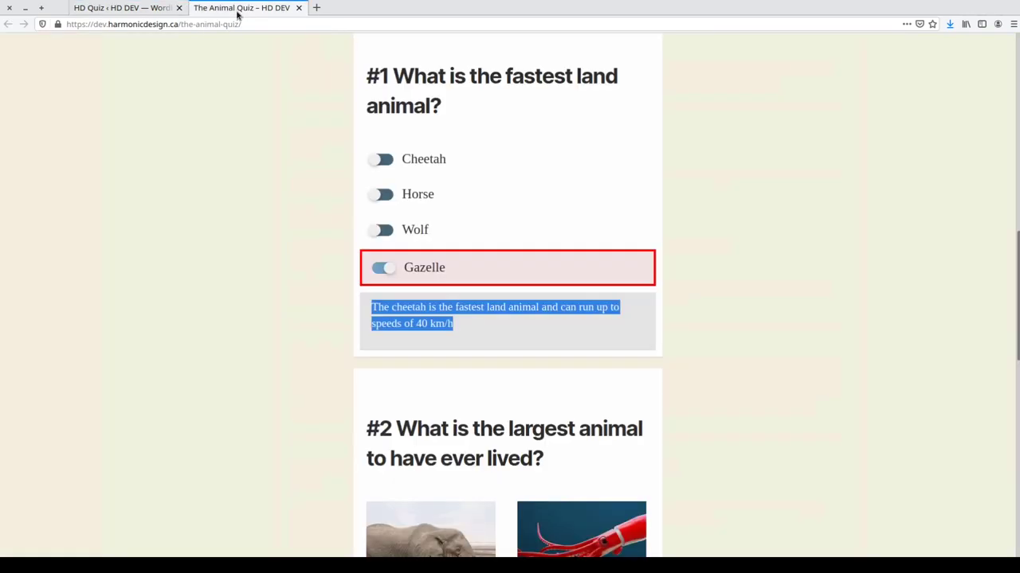
{"action": "scroll", "coordinate": [383, 317], "scroll_direction": "down", "scroll_amount": 6}
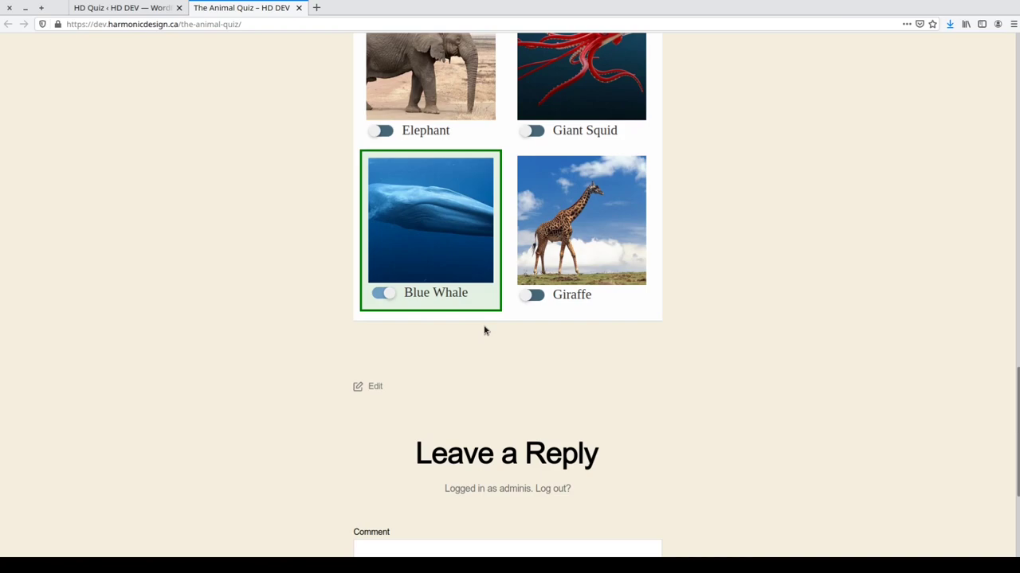
{"action": "scroll", "coordinate": [487, 311], "scroll_direction": "up", "scroll_amount": 7}
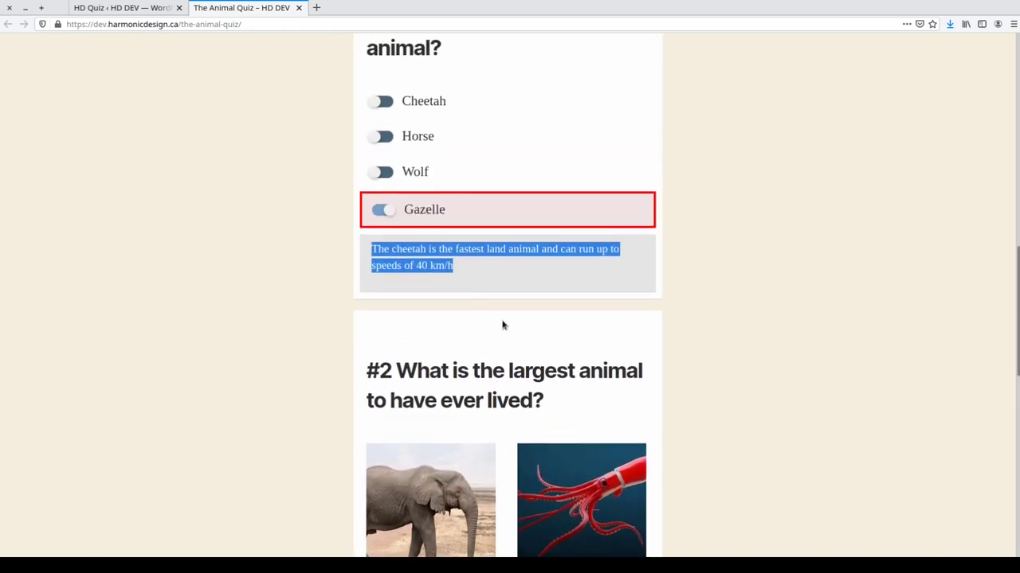
Test immediate marking on the live quiz by changing question 1's answer to Horse.
{"action": "left_click", "coordinate": [128, 8]}
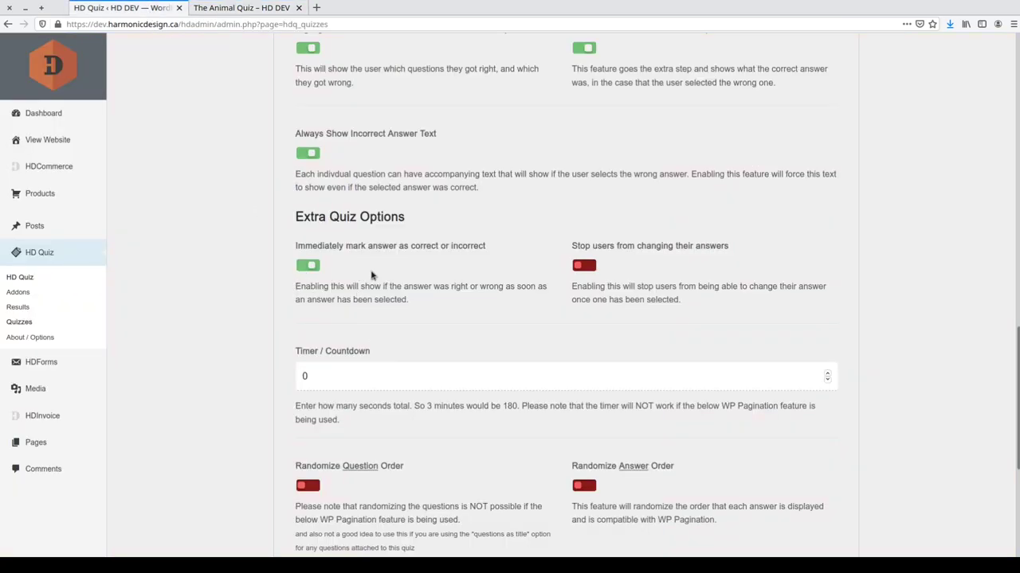
{"action": "left_click_drag", "start_coordinate": [300, 248], "coordinate": [452, 249]}
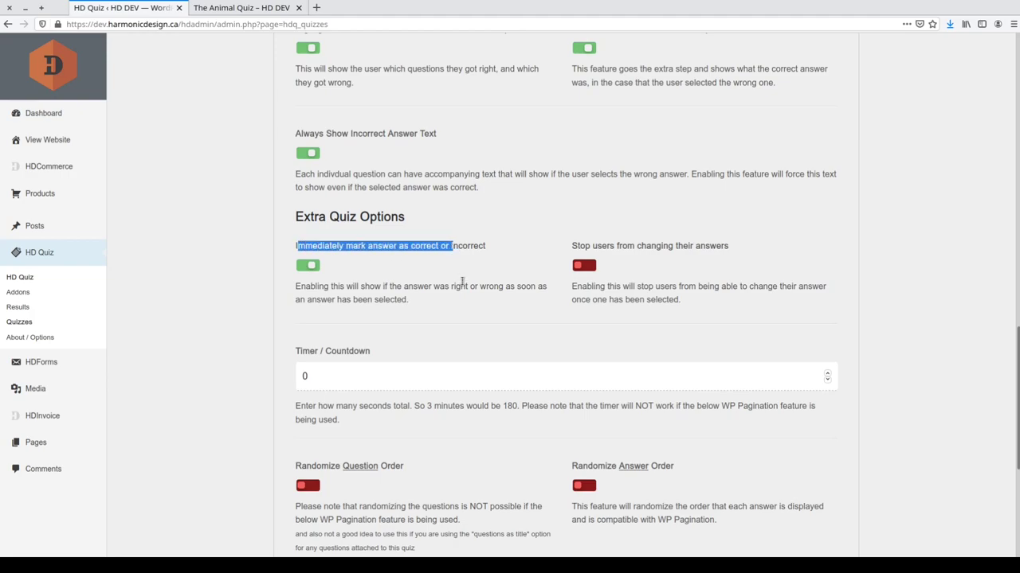
{"action": "left_click", "coordinate": [261, 14]}
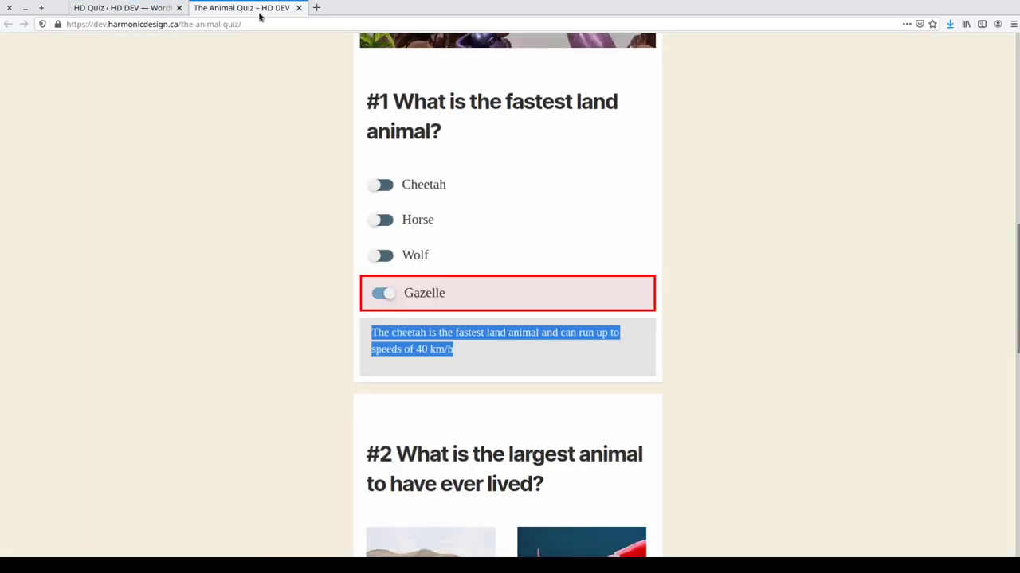
{"action": "left_click", "coordinate": [416, 234]}
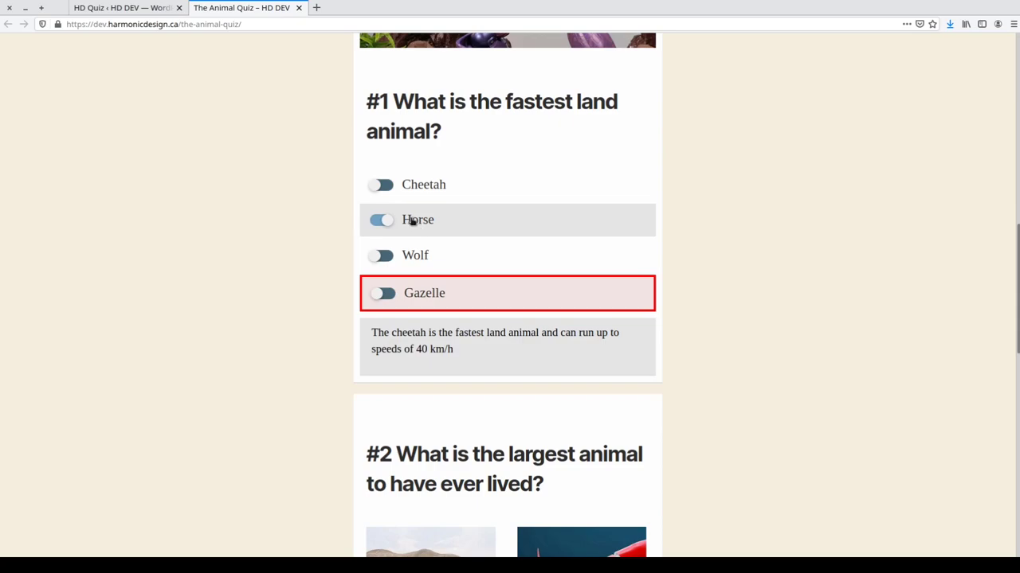
{"action": "left_click", "coordinate": [148, 7]}
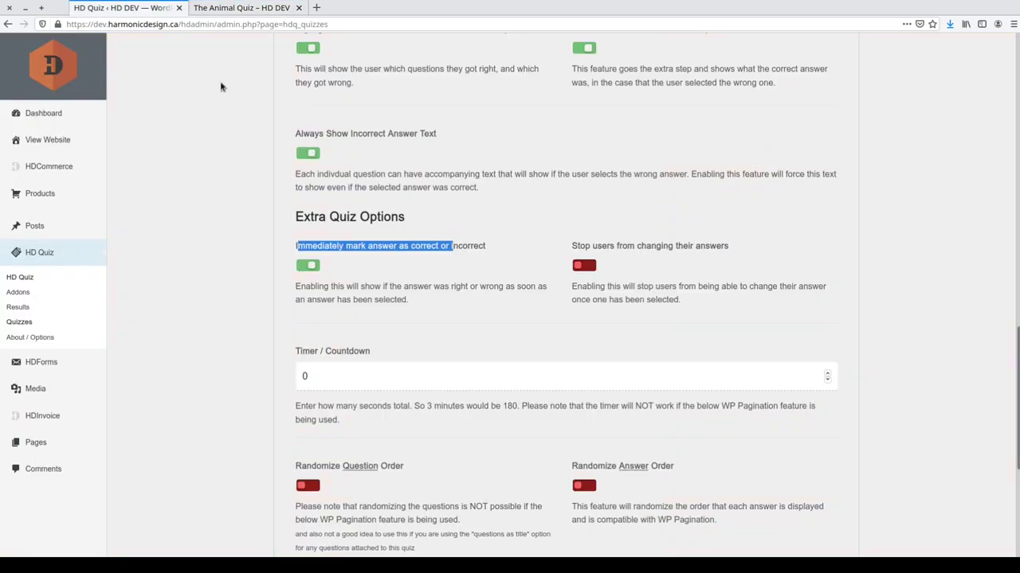
Stop users changing answers, then test by picking Gazelle and trying Wolf and Horse.
{"action": "left_click_drag", "start_coordinate": [596, 247], "coordinate": [704, 246]}
{"action": "left_click", "coordinate": [700, 247]}
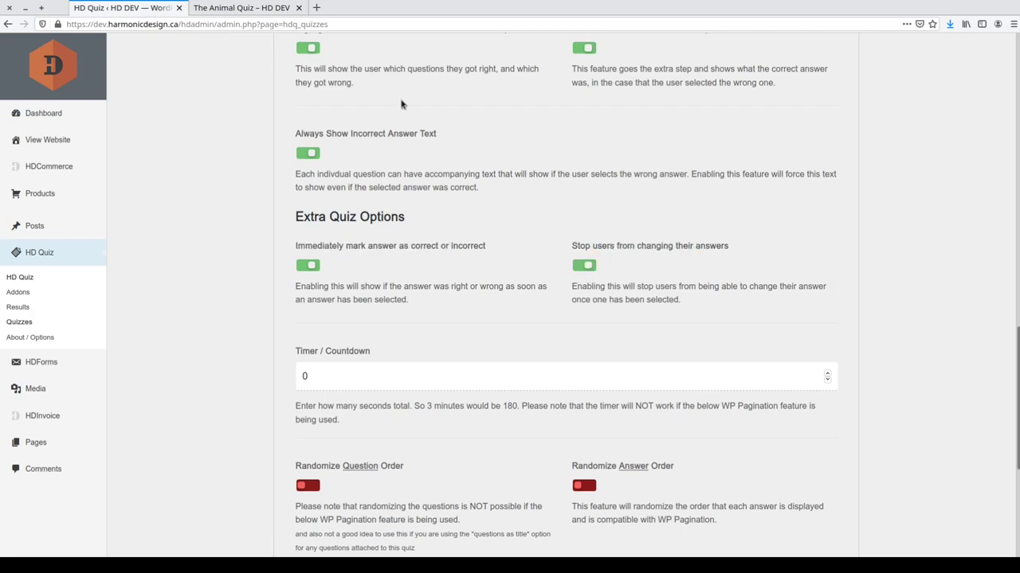
{"action": "left_click", "coordinate": [251, 8]}
{"action": "left_click", "coordinate": [477, 287]}
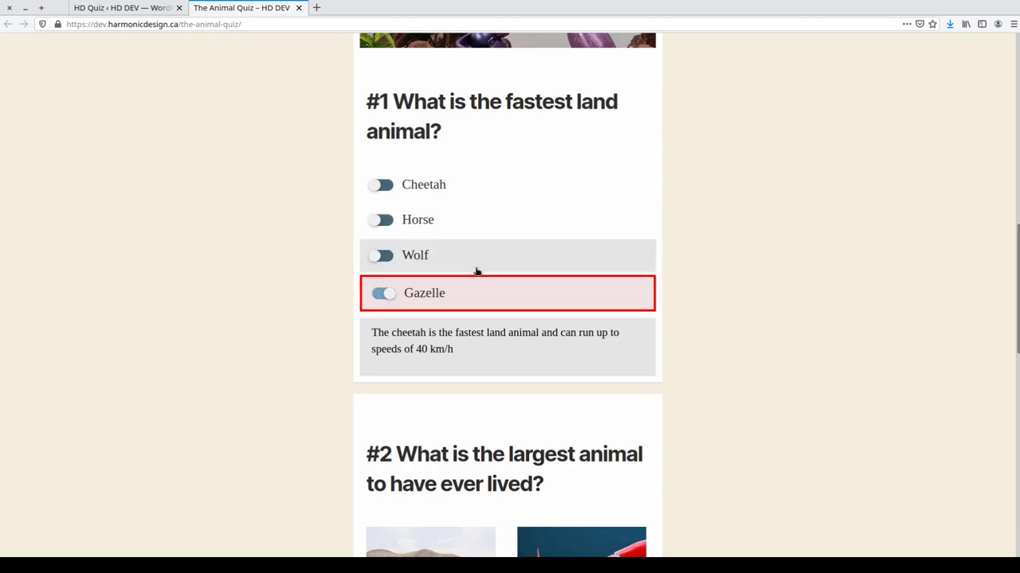
{"action": "left_click", "coordinate": [476, 254]}
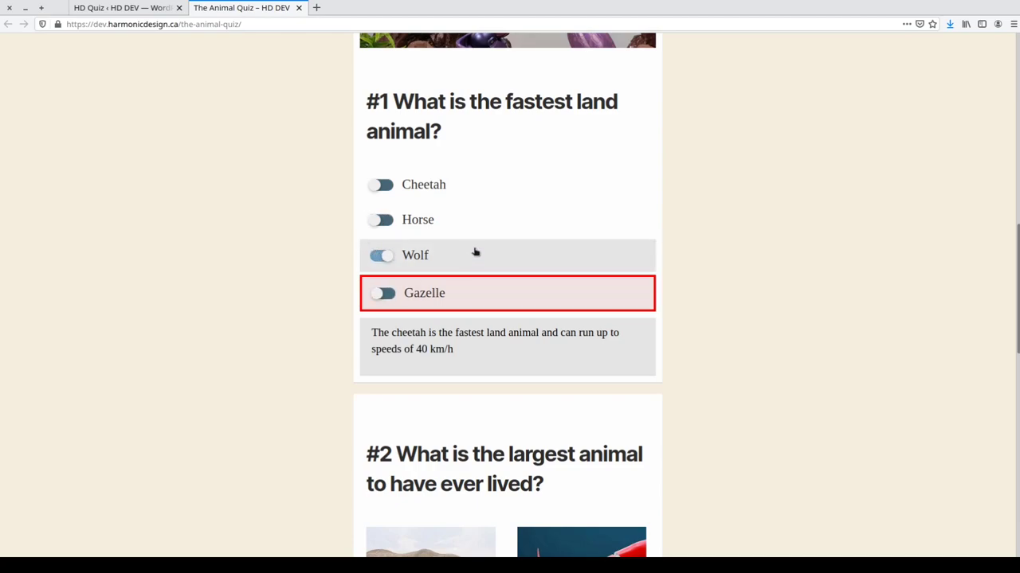
{"action": "left_click", "coordinate": [467, 219]}
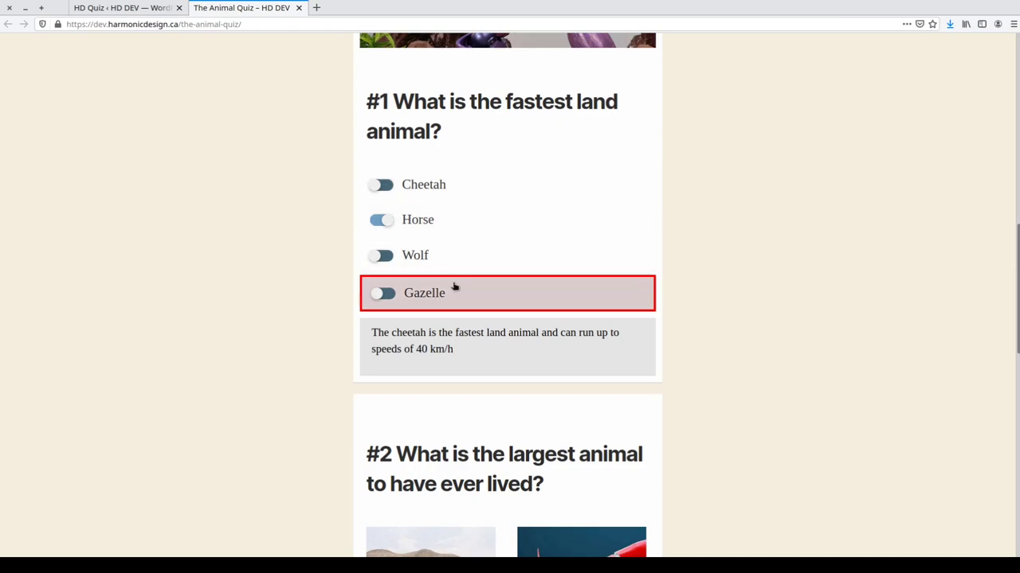
Return to the quiz settings and go to the Timer / Countdown field.
{"action": "left_click", "coordinate": [124, 8]}
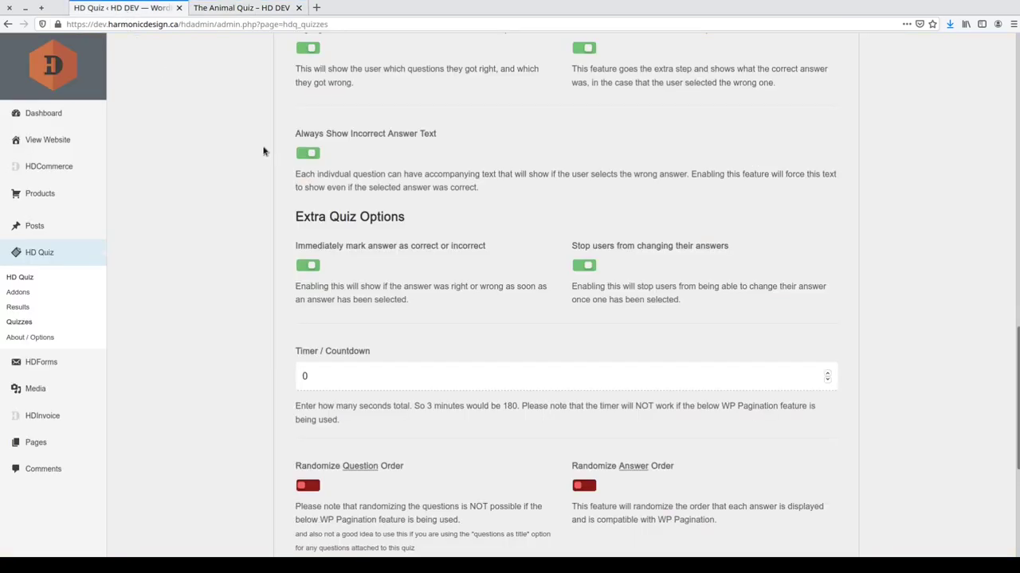
{"action": "scroll", "coordinate": [450, 359], "scroll_direction": "down", "scroll_amount": 1}
{"action": "scroll", "coordinate": [450, 359], "scroll_direction": "down", "scroll_amount": 2}
{"action": "left_click", "coordinate": [405, 308]}
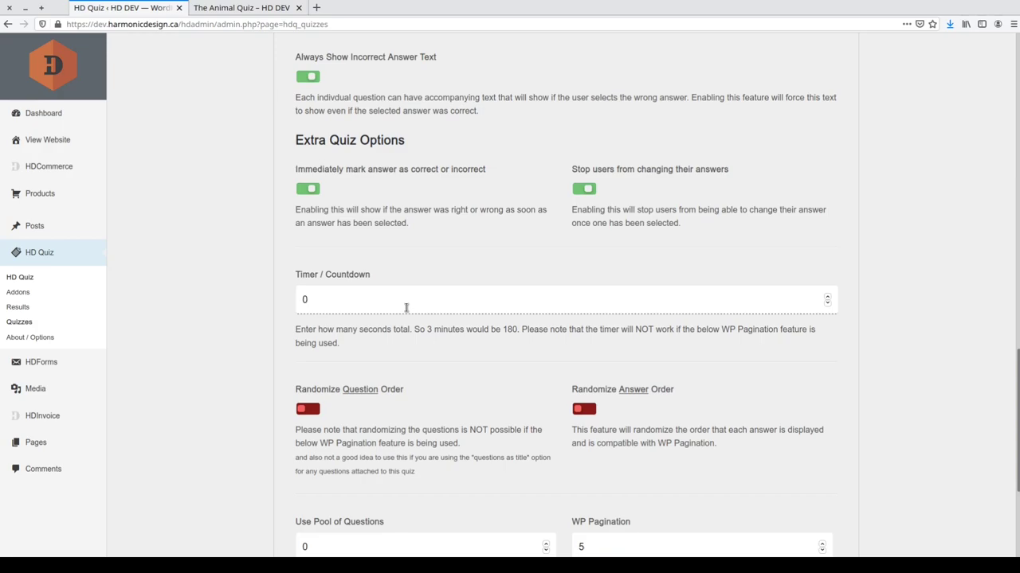
Replace the timer's 0, trying 45, 60 and 120 before settling on 45 seconds.
{"action": "left_click", "coordinate": [406, 308]}
{"action": "key", "text": "BackSpace"}
{"action": "type", "text": "45"}
{"action": "key", "text": "BackSpace"}
{"action": "key", "text": "BackSpace"}
{"action": "type", "text": "60"}
{"action": "key", "text": "BackSpace"}
{"action": "key", "text": "BackSpace"}
{"action": "type", "text": "120"}
{"action": "key", "text": "BackSpace"}
{"action": "key", "text": "BackSpace"}
{"action": "key", "text": "BackSpace"}
{"action": "type", "text": "45"}
Drag the largest-animal question above the fastest-land-animal one, then back to second place.
{"action": "scroll", "coordinate": [391, 303], "scroll_direction": "down", "scroll_amount": 3}
{"action": "scroll", "coordinate": [383, 322], "scroll_direction": "down", "scroll_amount": 3}
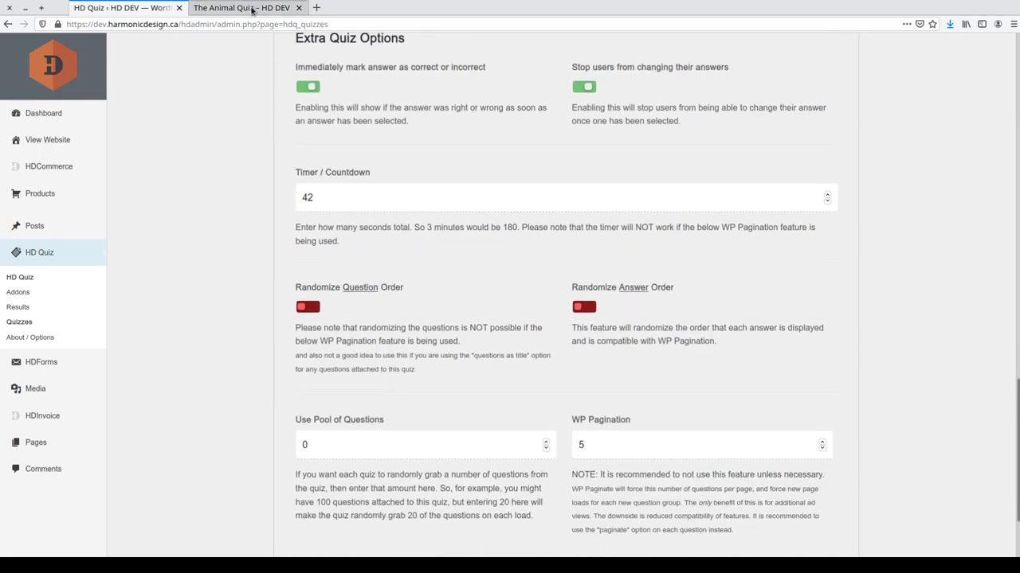
{"action": "scroll", "coordinate": [246, 255], "scroll_direction": "up", "scroll_amount": 10}
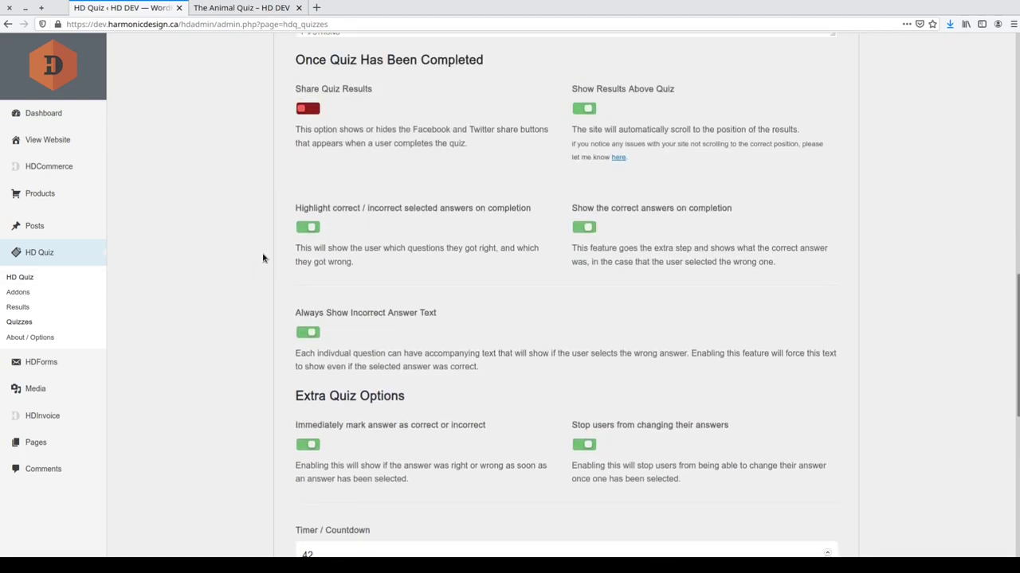
{"action": "scroll", "coordinate": [271, 258], "scroll_direction": "up", "scroll_amount": 10}
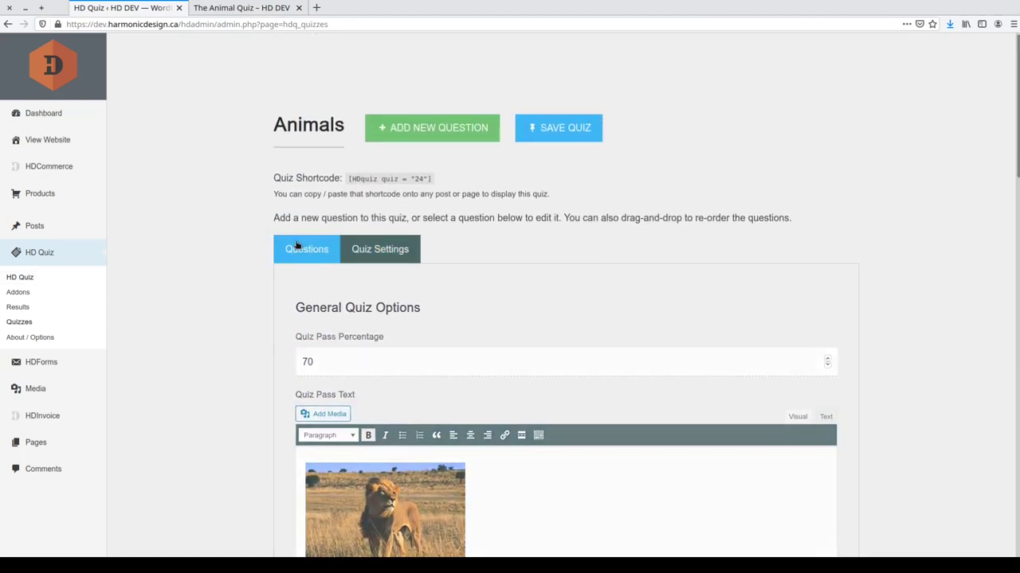
{"action": "left_click", "coordinate": [309, 259]}
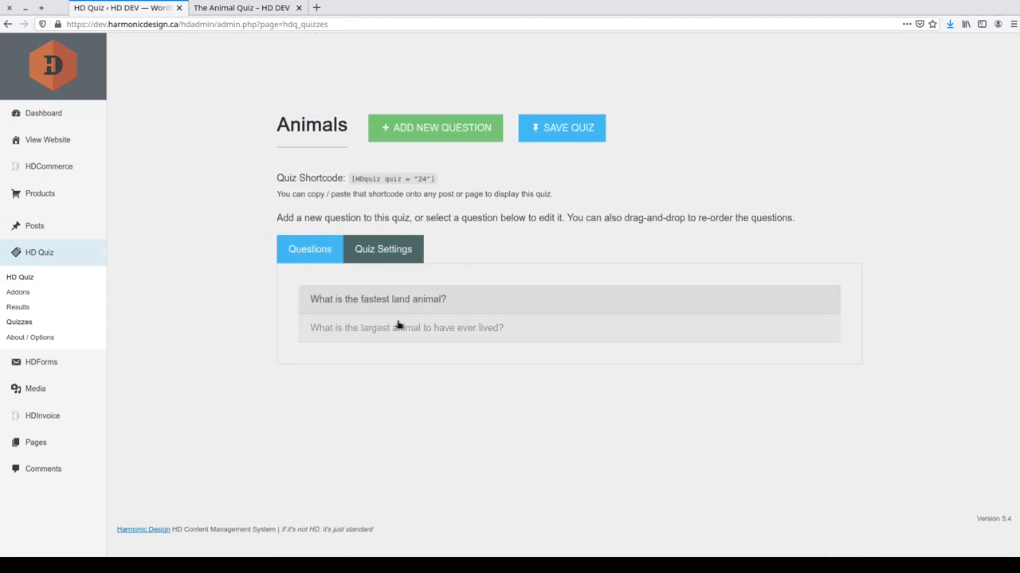
{"action": "left_click_drag", "start_coordinate": [366, 328], "coordinate": [450, 294]}
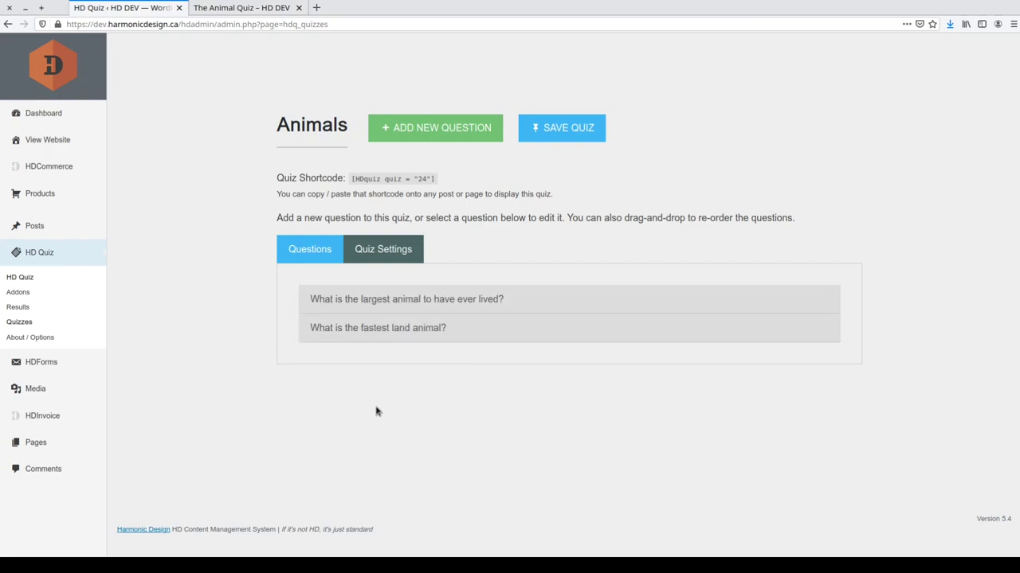
{"action": "left_click_drag", "start_coordinate": [371, 317], "coordinate": [405, 375]}
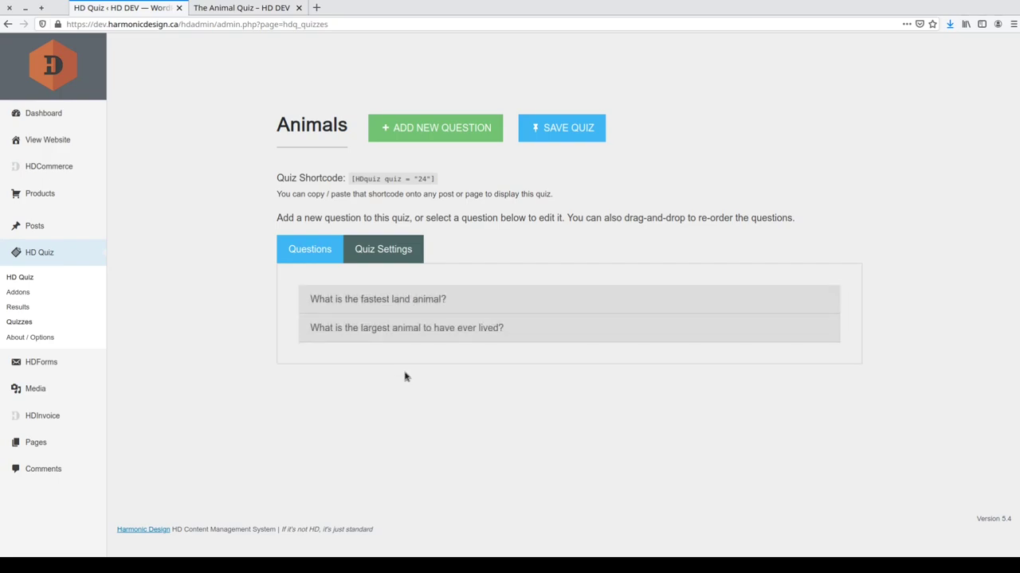
{"action": "left_click", "coordinate": [383, 249]}
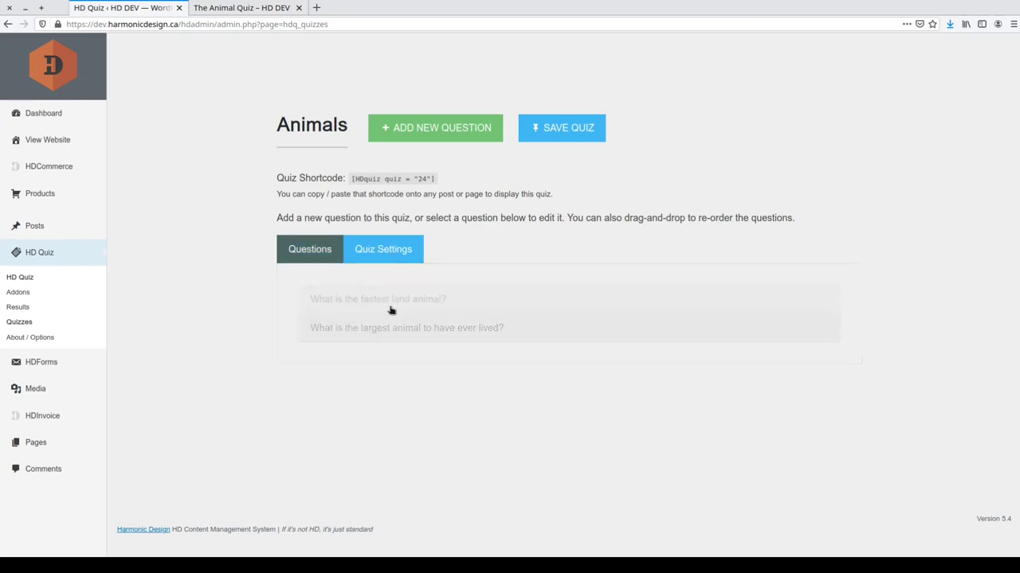
Try random question order, turn it back off, and check the live quiz.
{"action": "scroll", "coordinate": [356, 392], "scroll_direction": "down", "scroll_amount": 15}
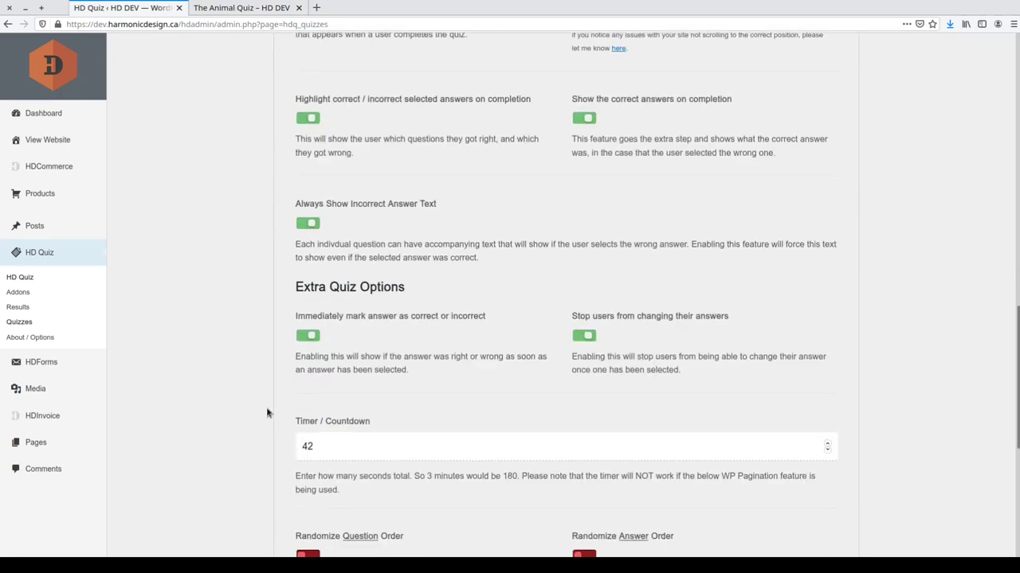
{"action": "left_click", "coordinate": [362, 340]}
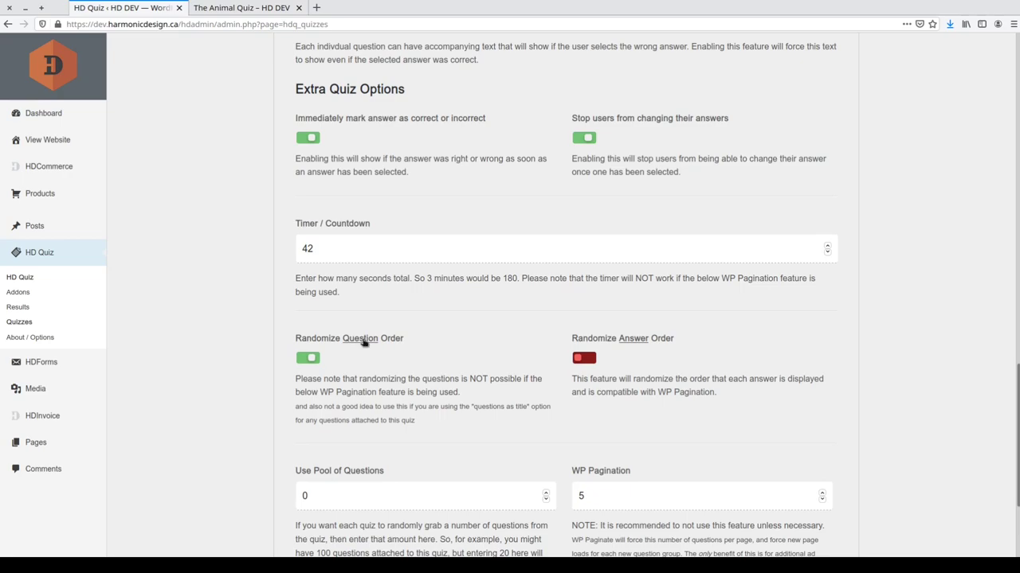
{"action": "left_click", "coordinate": [365, 342]}
{"action": "left_click", "coordinate": [263, 7]}
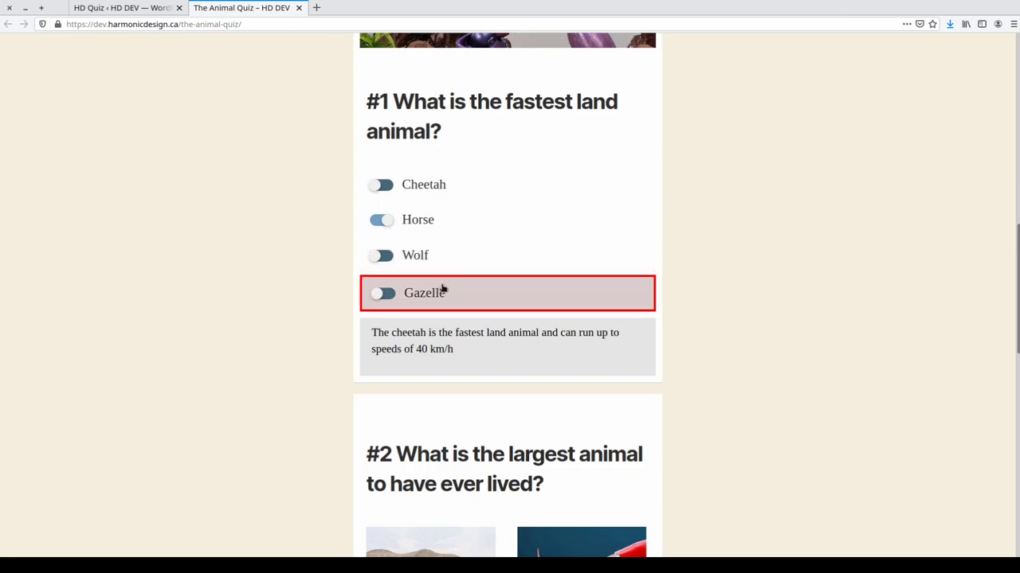
{"action": "left_click", "coordinate": [134, 11]}
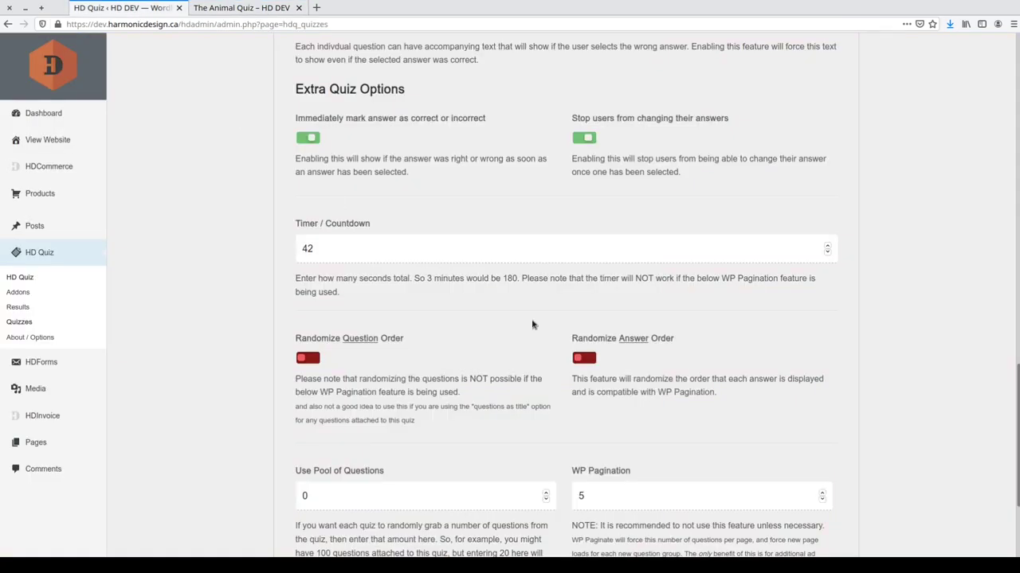
Turn on Randomize Answer Order and check the live quiz.
{"action": "left_click", "coordinate": [583, 357]}
{"action": "left_click", "coordinate": [271, 12]}
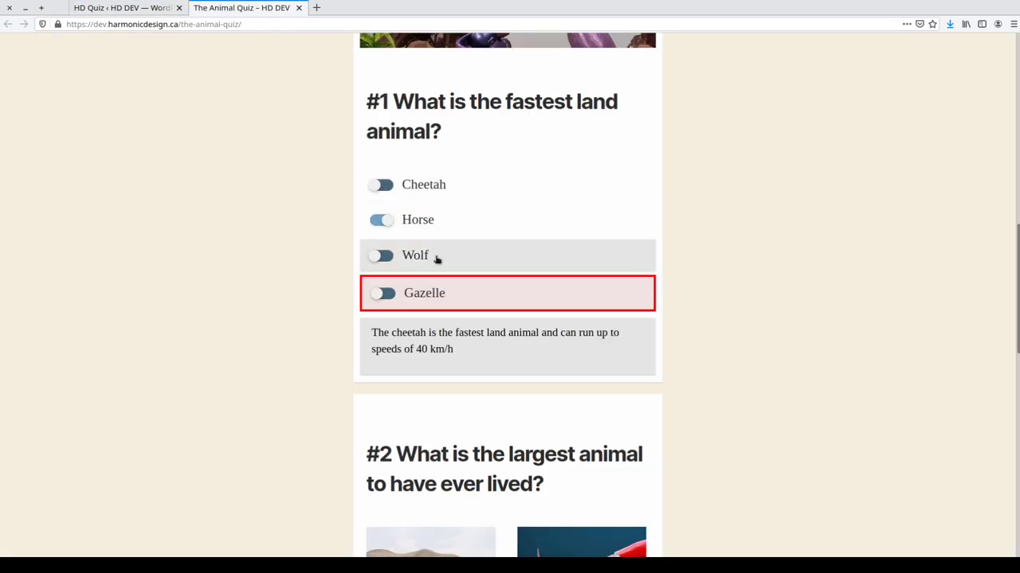
{"action": "left_click", "coordinate": [156, 9]}
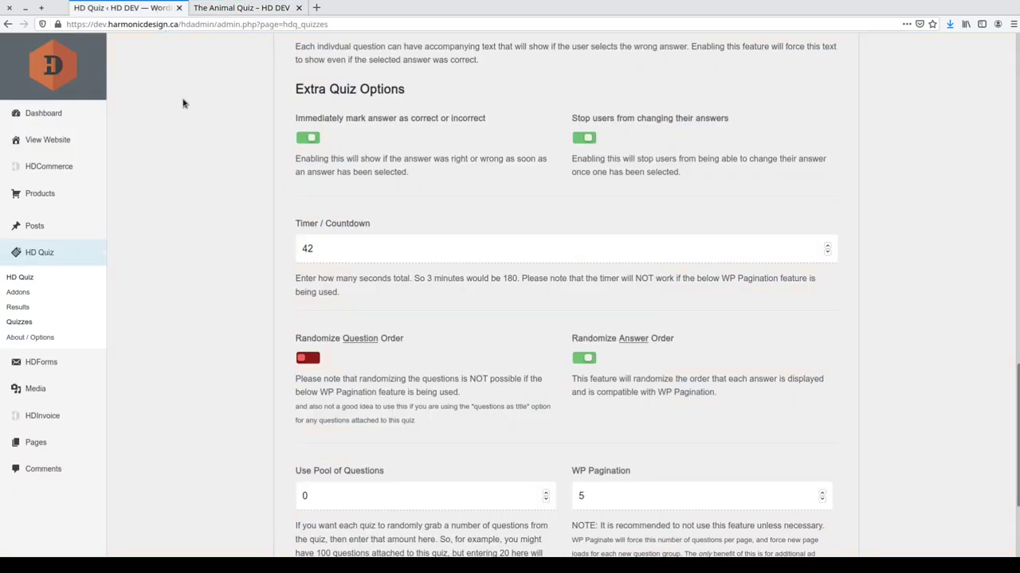
{"action": "scroll", "coordinate": [257, 448], "scroll_direction": "down", "scroll_amount": 4}
{"action": "left_click", "coordinate": [358, 329]}
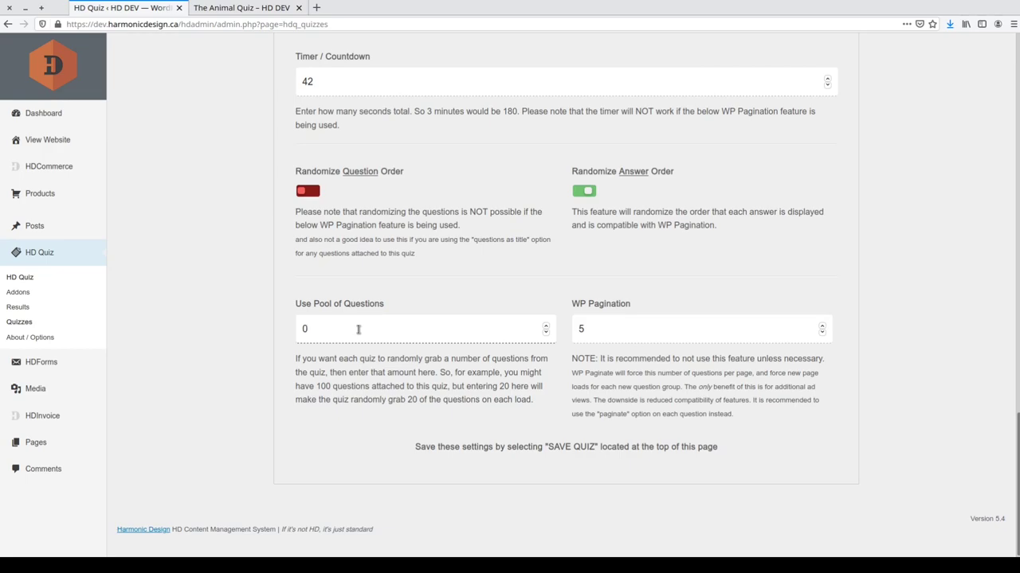
Try a question pool of 20, revert it to 0, and set WP Pagination to 0.
{"action": "key", "text": "BackSpace"}
{"action": "type", "text": "20"}
{"action": "left_click", "coordinate": [386, 324]}
{"action": "key", "text": "BackSpace"}
{"action": "double_click", "coordinate": [638, 336]}
{"action": "type", "text": "0"}
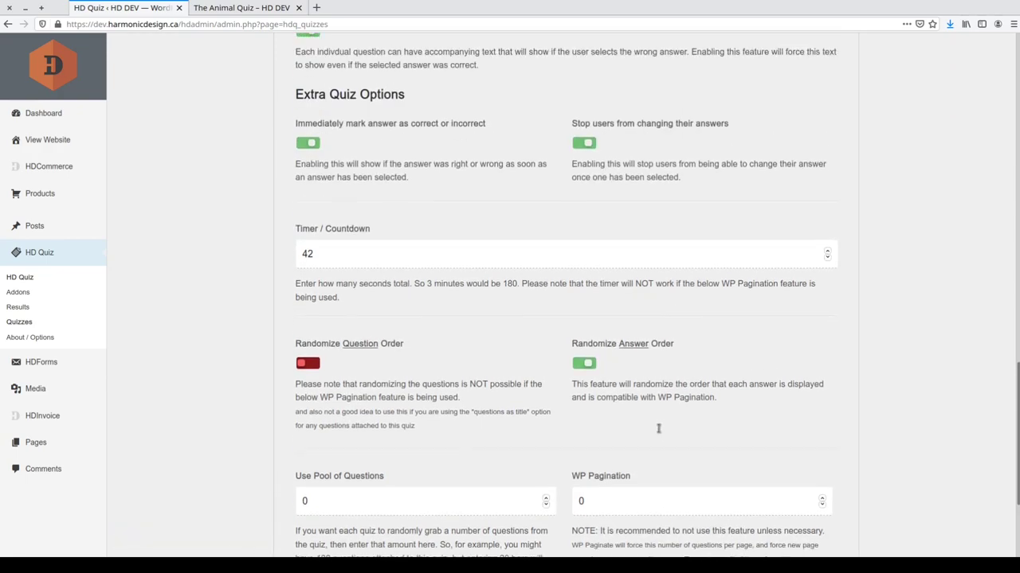
Save the Animals quiz settings.
{"action": "scroll", "coordinate": [658, 429], "scroll_direction": "up", "scroll_amount": 6}
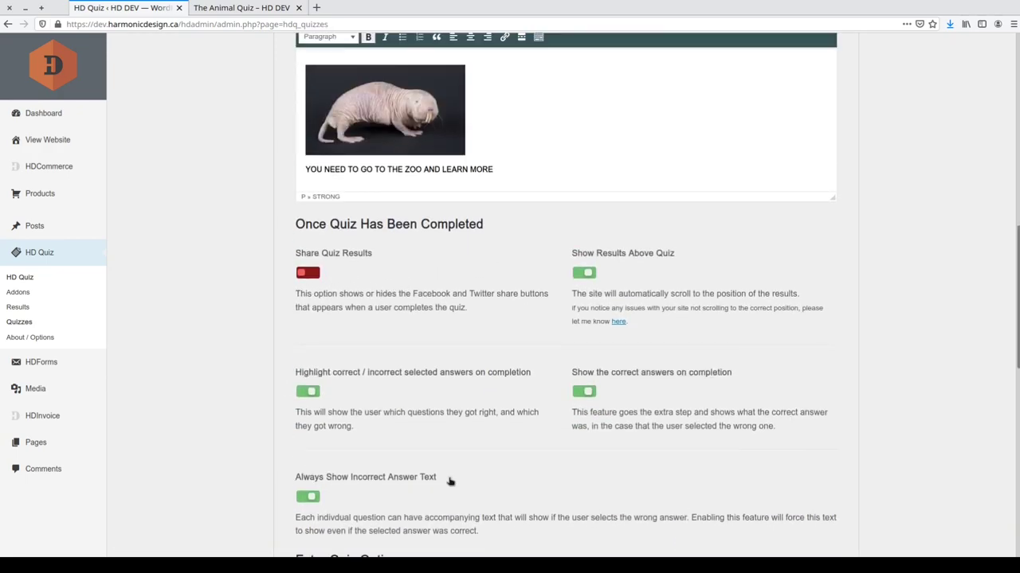
{"action": "scroll", "coordinate": [687, 422], "scroll_direction": "up", "scroll_amount": 8}
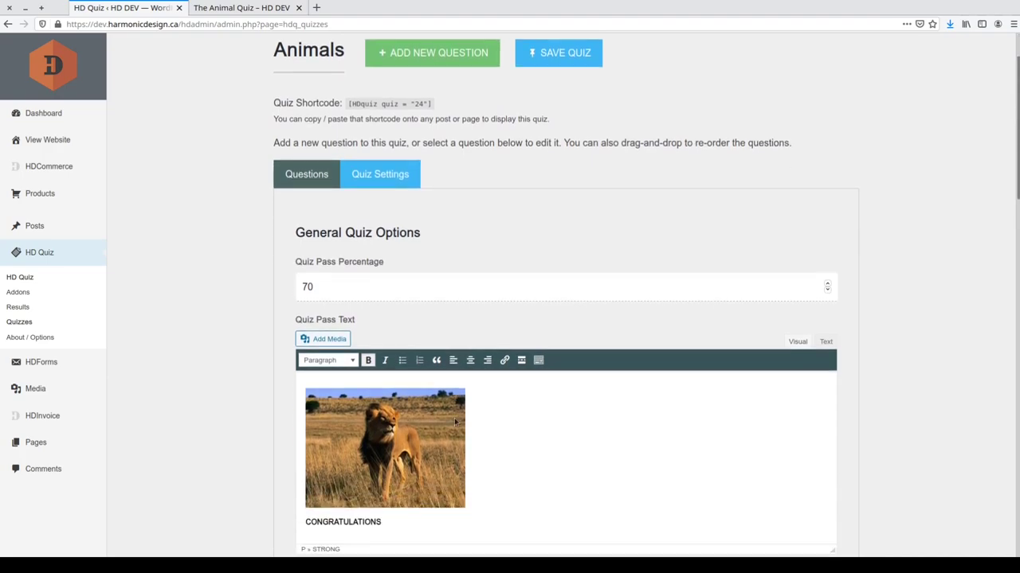
{"action": "scroll", "coordinate": [494, 382], "scroll_direction": "down", "scroll_amount": 3}
{"action": "scroll", "coordinate": [492, 438], "scroll_direction": "up", "scroll_amount": 4}
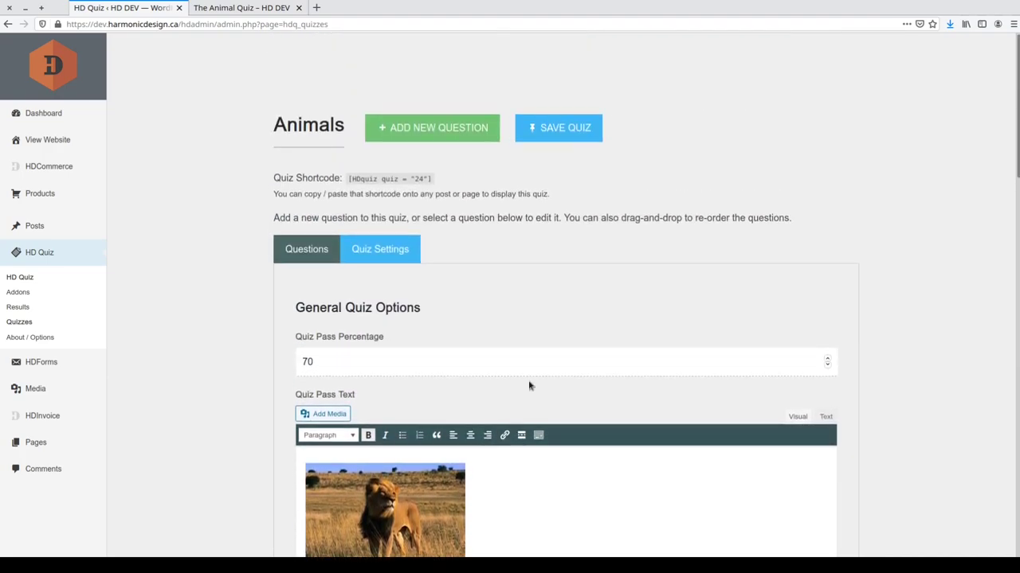
{"action": "left_click", "coordinate": [562, 130]}
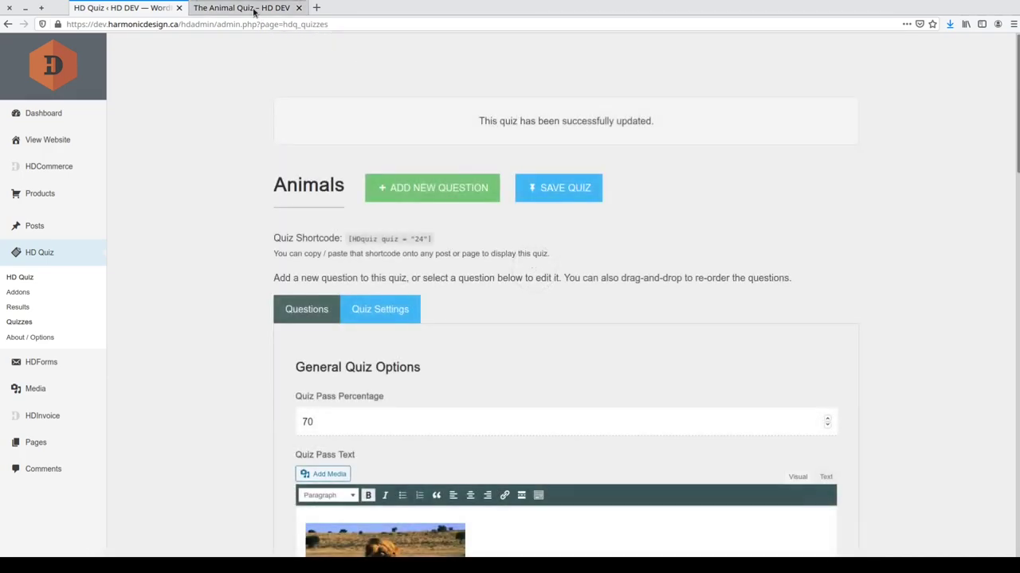
Reload the live Animal Quiz page twice to see question #1's answers shuffled.
{"action": "left_click", "coordinate": [254, 11]}
{"action": "key", "text": "F5"}
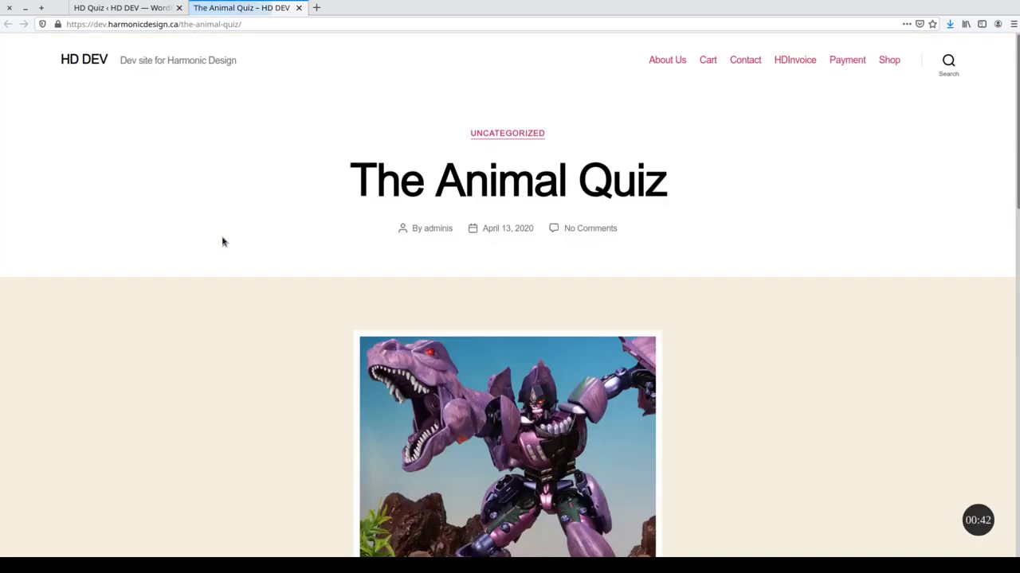
{"action": "scroll", "coordinate": [234, 282], "scroll_direction": "down", "scroll_amount": 4}
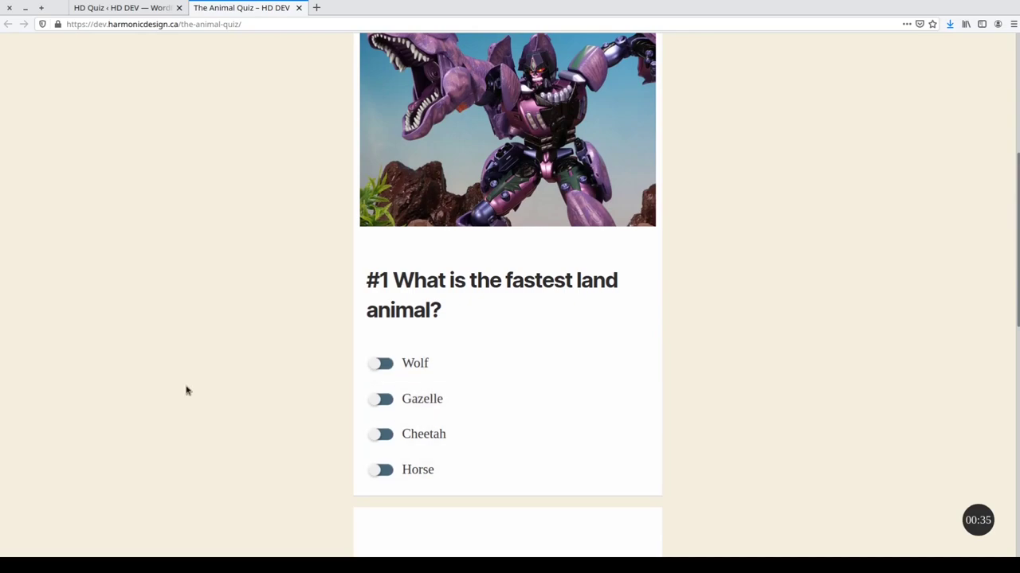
{"action": "key", "text": "F5"}
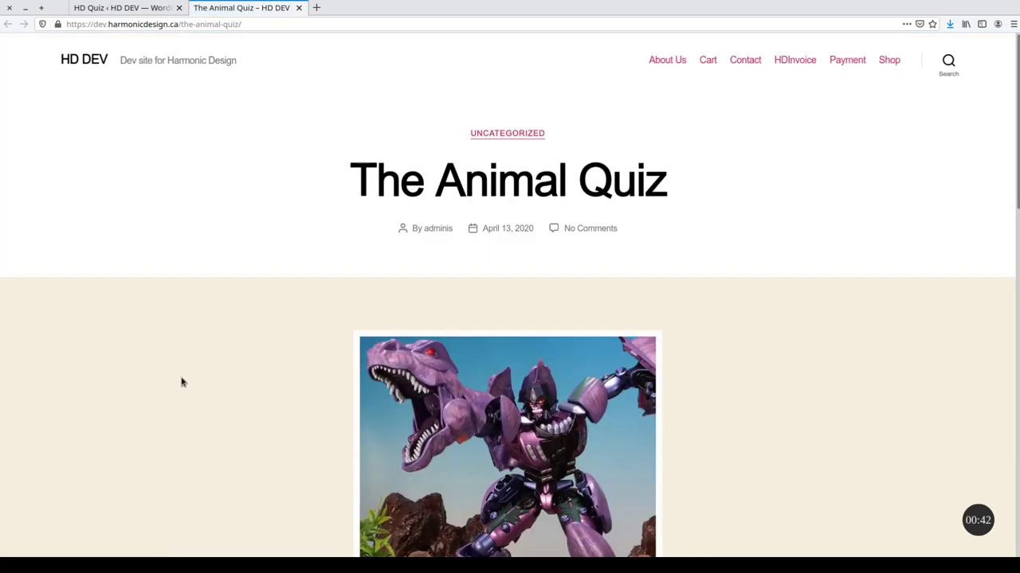
{"action": "scroll", "coordinate": [228, 369], "scroll_direction": "down", "scroll_amount": 4}
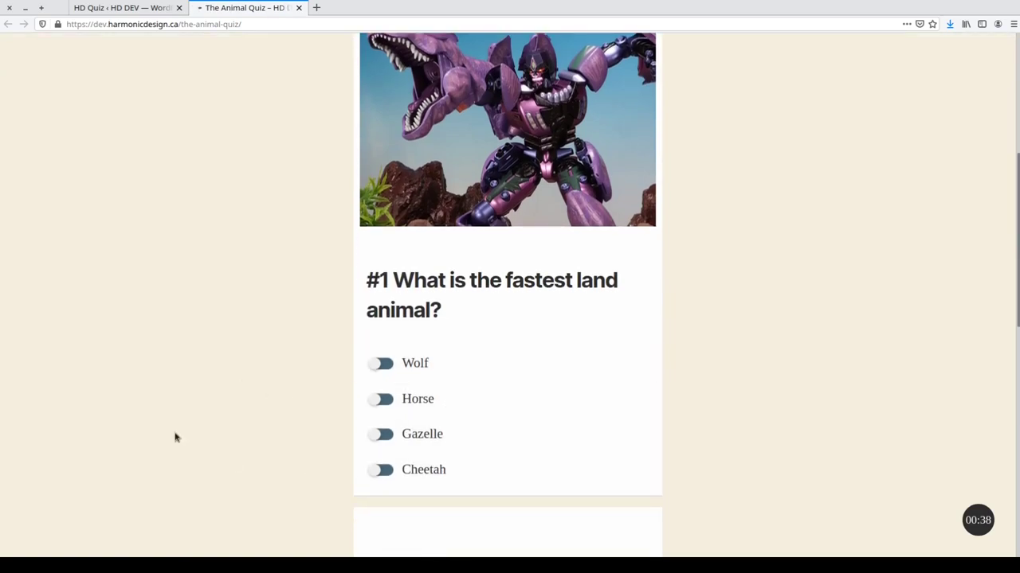
{"action": "scroll", "coordinate": [258, 326], "scroll_direction": "down", "scroll_amount": 5}
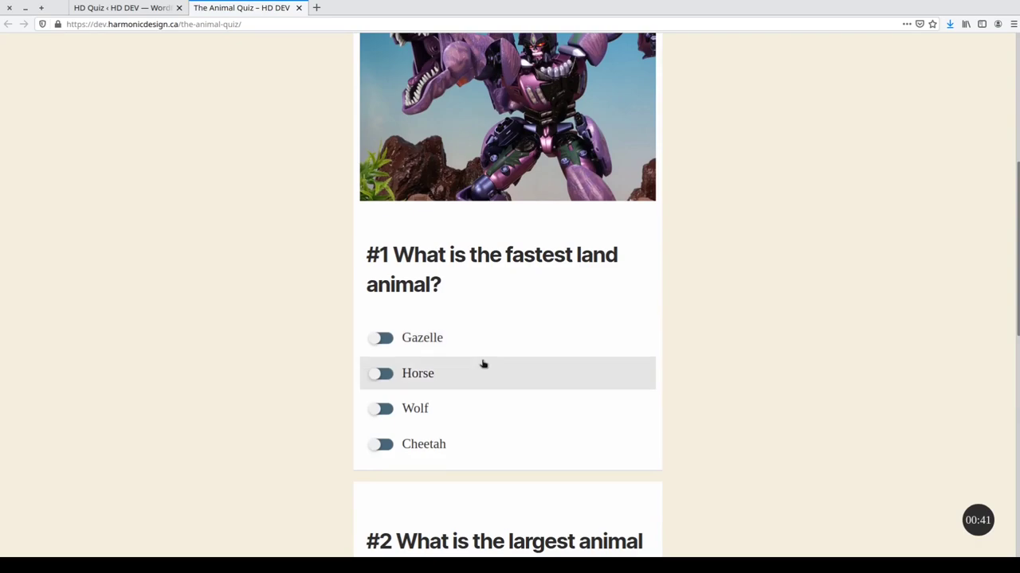
Choose the Cheetah toggle for question #1 and the Blue Whale image for question #2.
{"action": "left_click", "coordinate": [496, 436]}
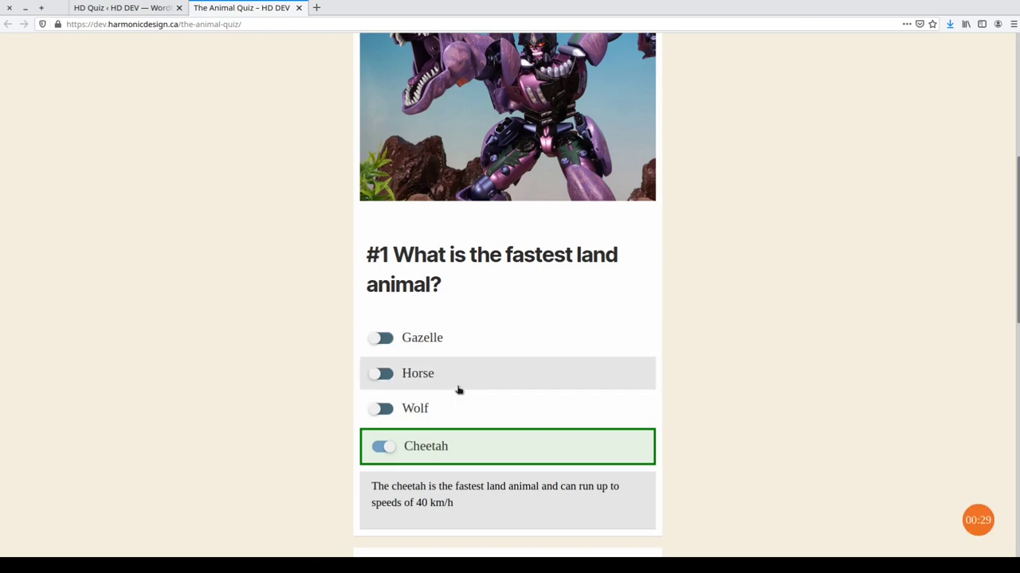
{"action": "triple_click", "coordinate": [413, 480]}
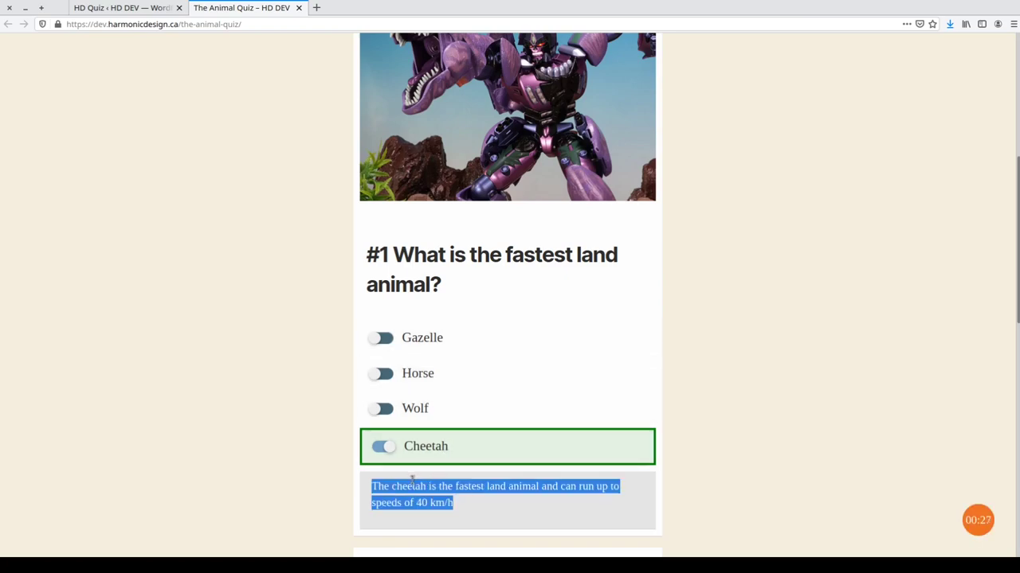
{"action": "left_click", "coordinate": [502, 510]}
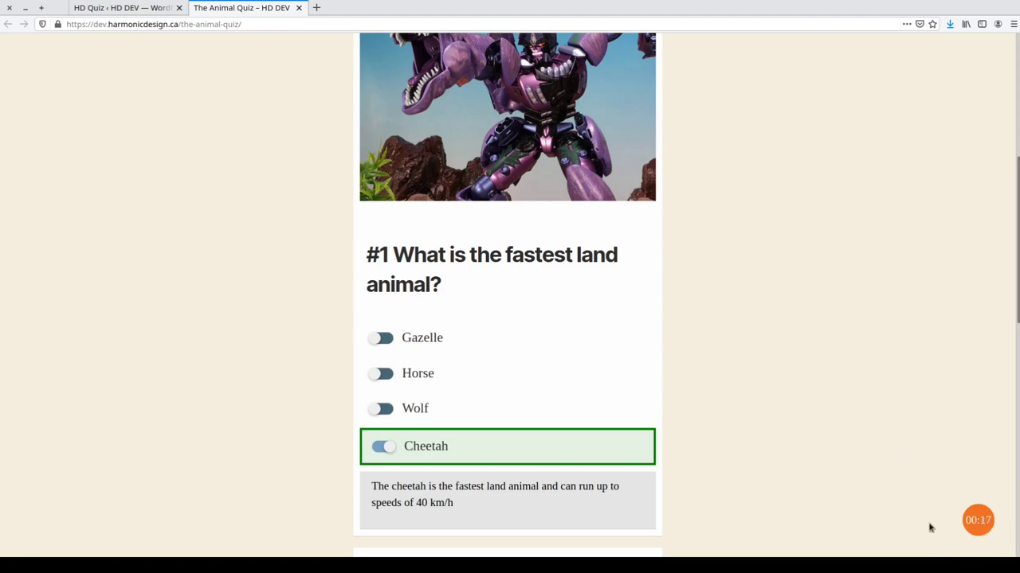
{"action": "scroll", "coordinate": [810, 378], "scroll_direction": "down", "scroll_amount": 6}
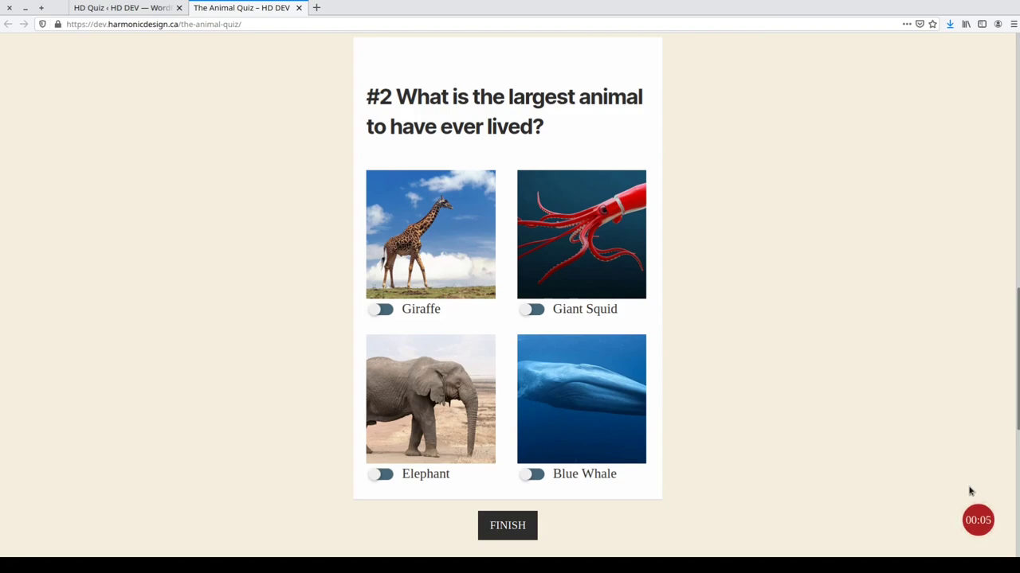
{"action": "left_click", "coordinate": [598, 412]}
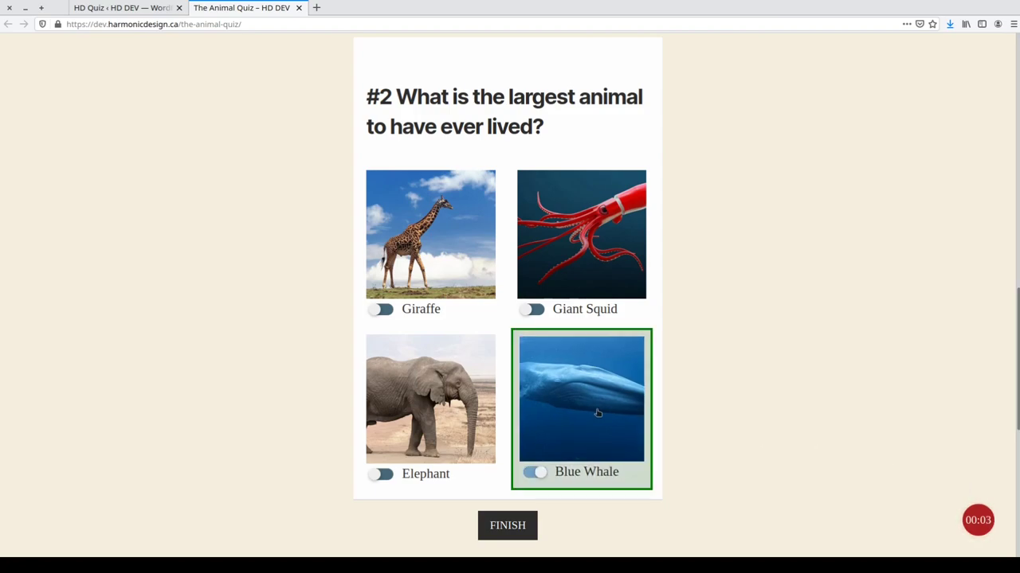
Submit the quiz, then highlight the 2 / 2 score and the CONGRATULATIONS pass message.
{"action": "left_click", "coordinate": [508, 525]}
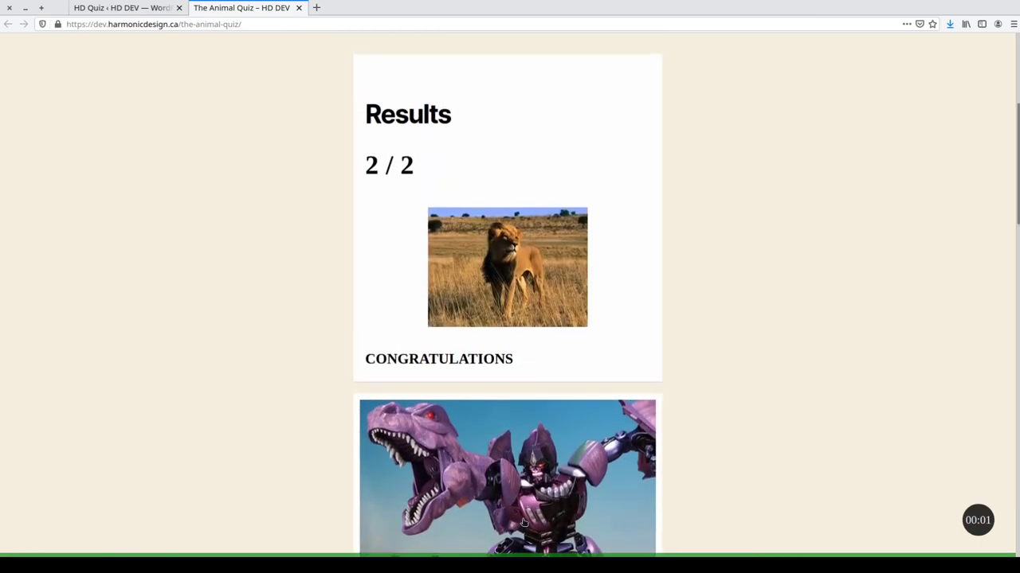
{"action": "left_click_drag", "start_coordinate": [368, 160], "coordinate": [401, 164]}
{"action": "left_click", "coordinate": [401, 164]}
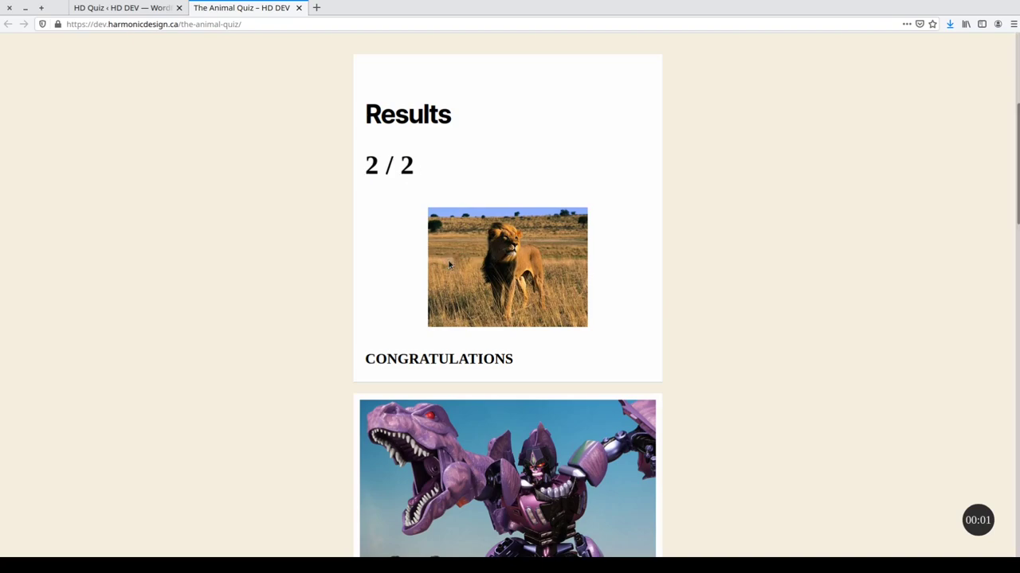
{"action": "double_click", "coordinate": [454, 360]}
{"action": "left_click", "coordinate": [454, 385]}
{"action": "scroll", "coordinate": [759, 433], "scroll_direction": "down", "scroll_amount": 2}
{"action": "scroll", "coordinate": [759, 433], "scroll_direction": "down", "scroll_amount": 6}
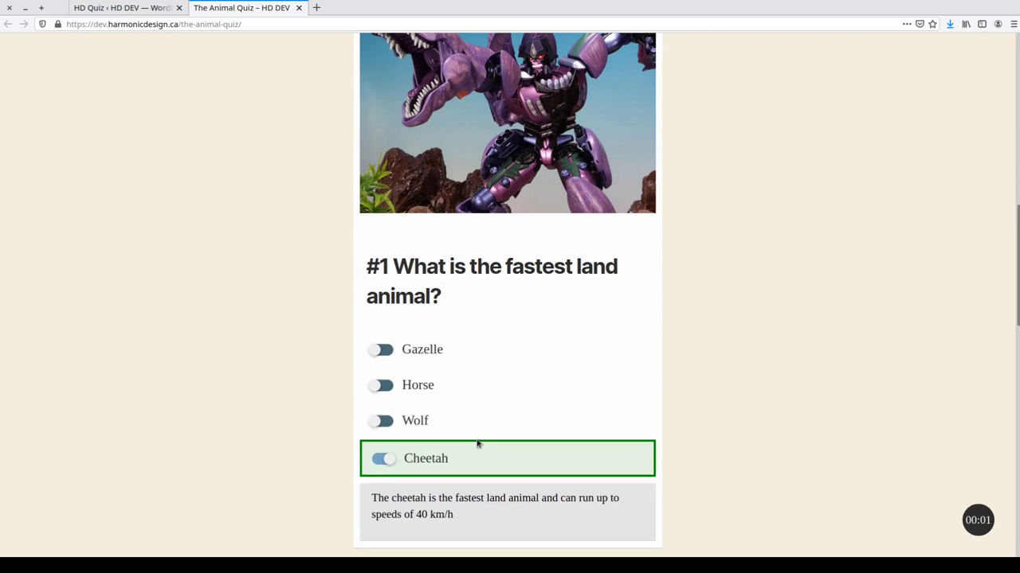
{"action": "scroll", "coordinate": [478, 442], "scroll_direction": "down", "scroll_amount": 2}
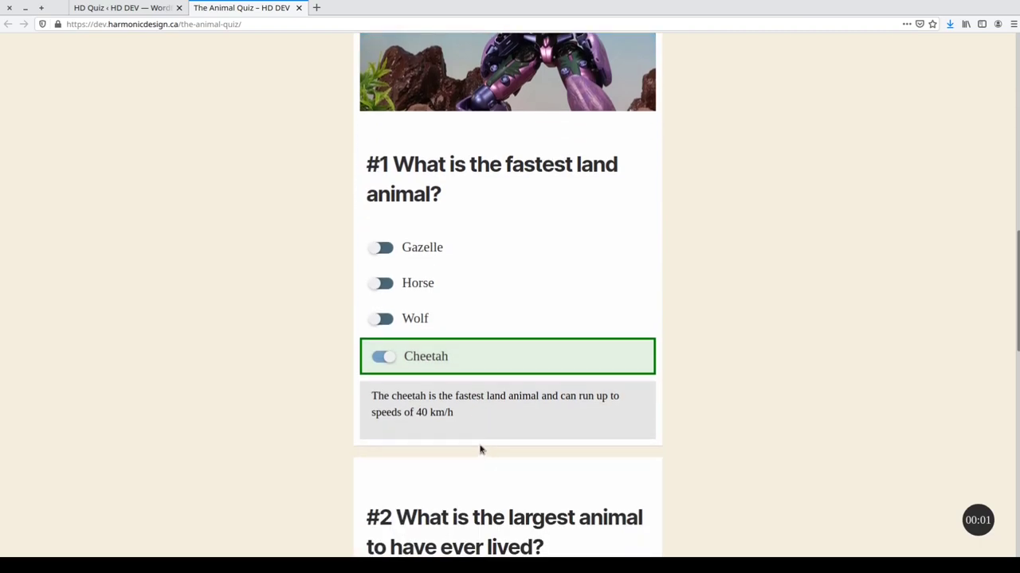
{"action": "scroll", "coordinate": [486, 454], "scroll_direction": "up", "scroll_amount": 15}
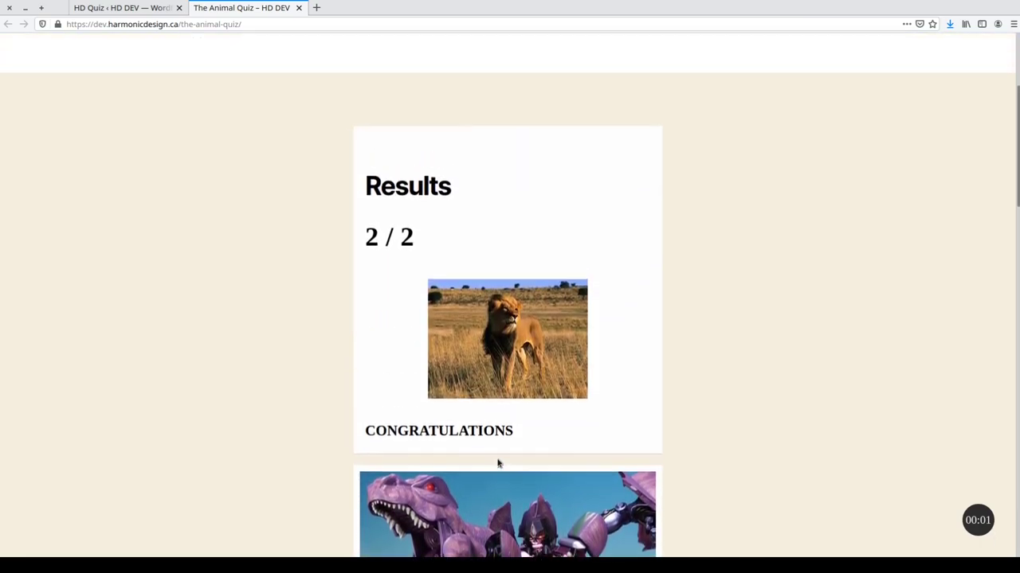